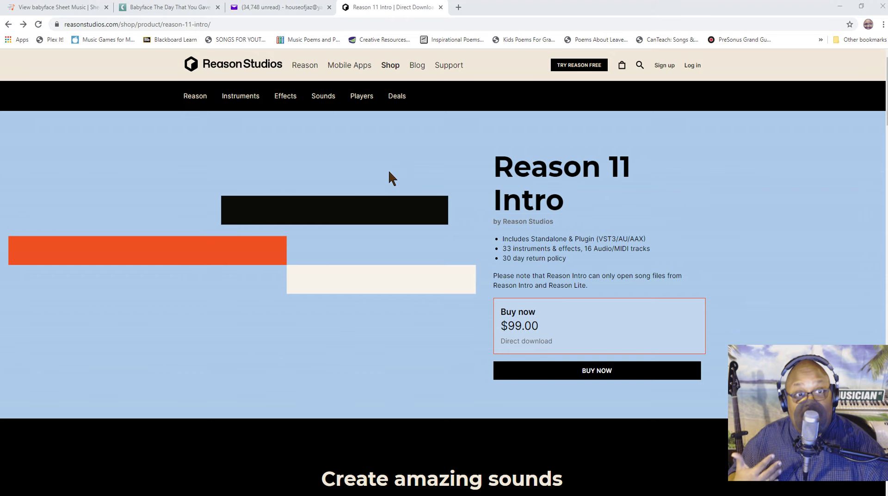
- Look through the Reason 11 Intro product page and highlight its Instruments and Utilities lists
scroll(384, 178, down, 5)
scroll(379, 185, down, 12)
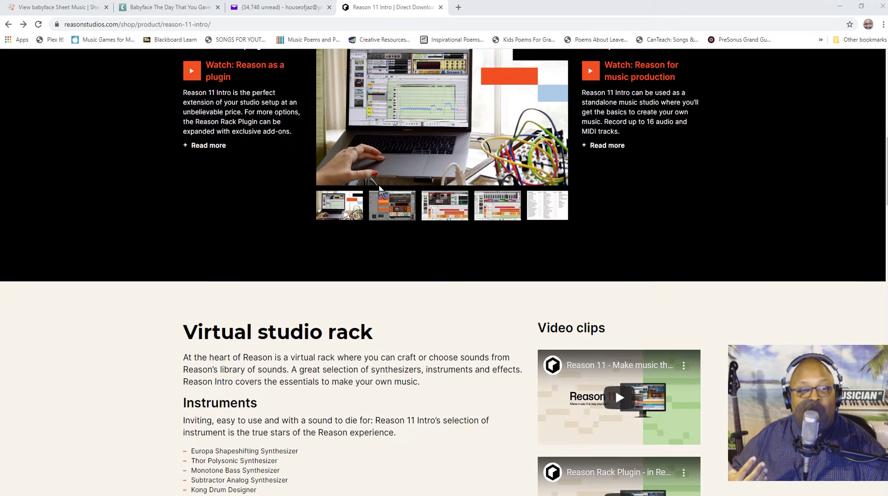
scroll(380, 187, up, 1)
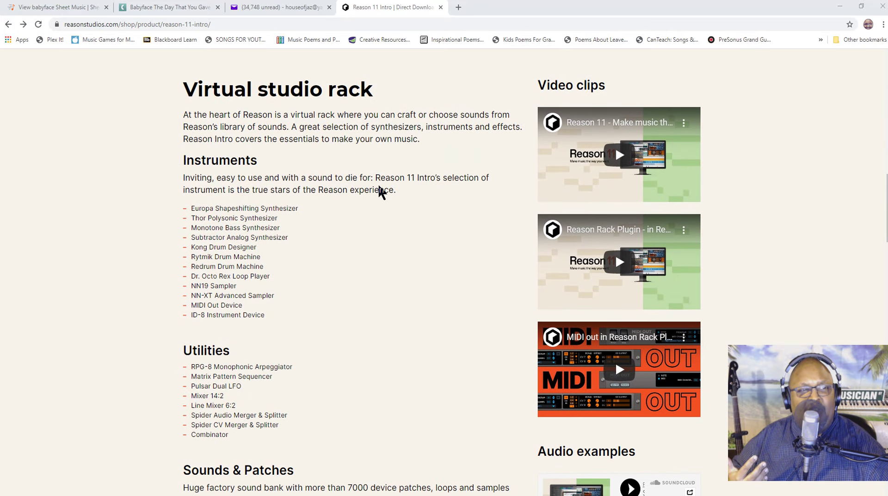
drag(183, 162, 272, 434)
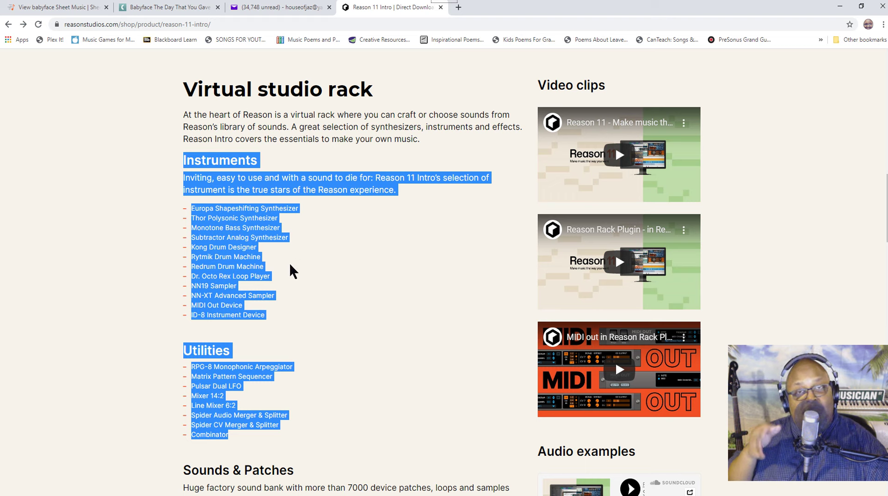
- Highlight ID-8 Instrument Device and Dr. Octo Rex Loop Player in the instruments list, and return to the start of the product page
click(274, 315)
drag(275, 315, 187, 316)
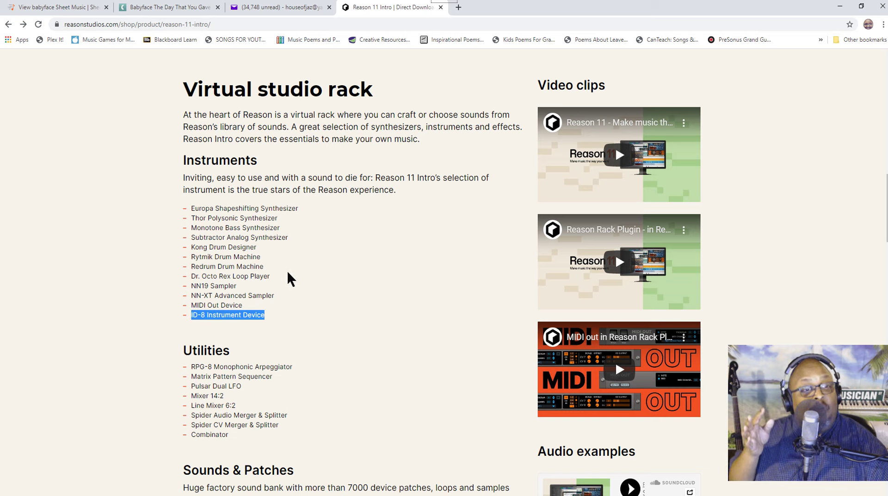
drag(290, 277, 188, 279)
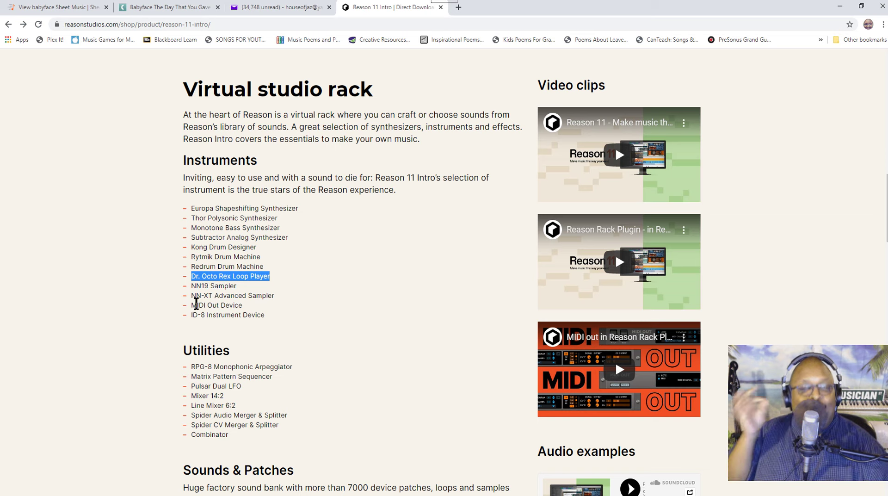
click(279, 286)
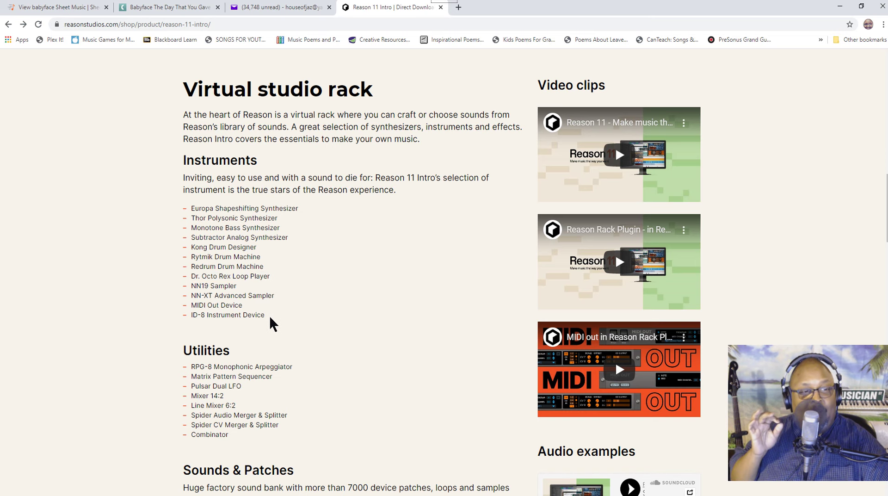
drag(269, 319, 189, 323)
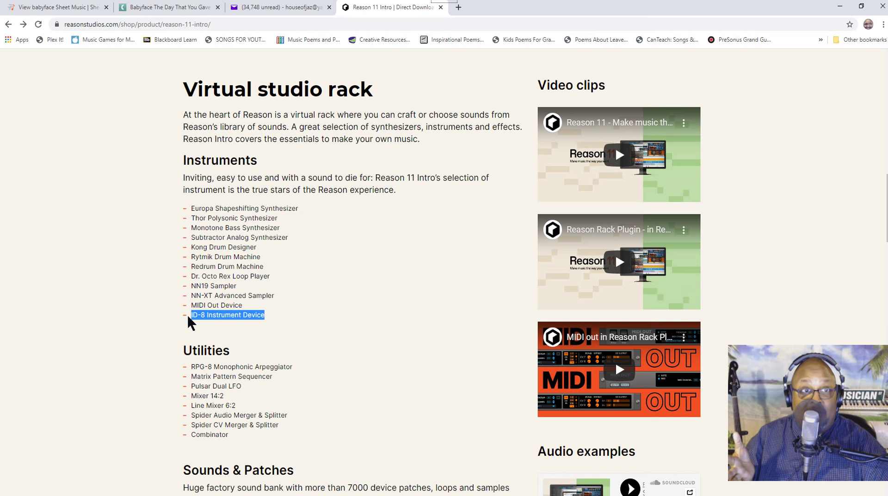
scroll(298, 289, up, 7)
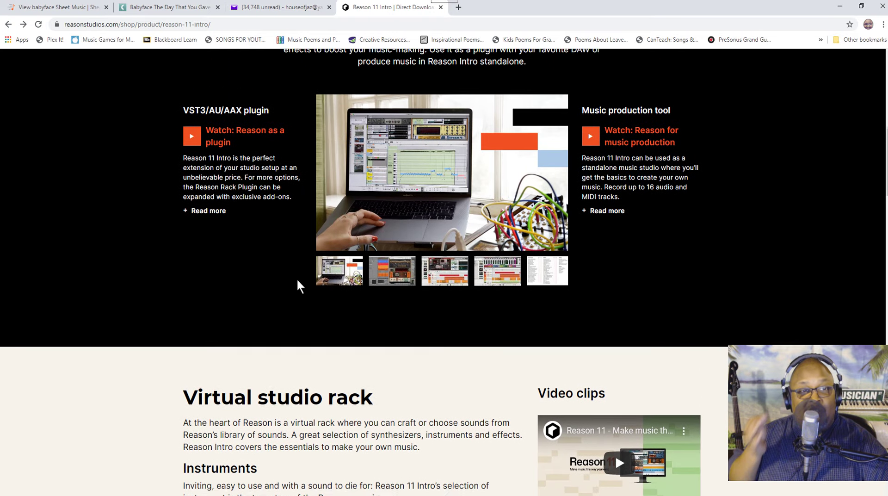
scroll(296, 278, up, 12)
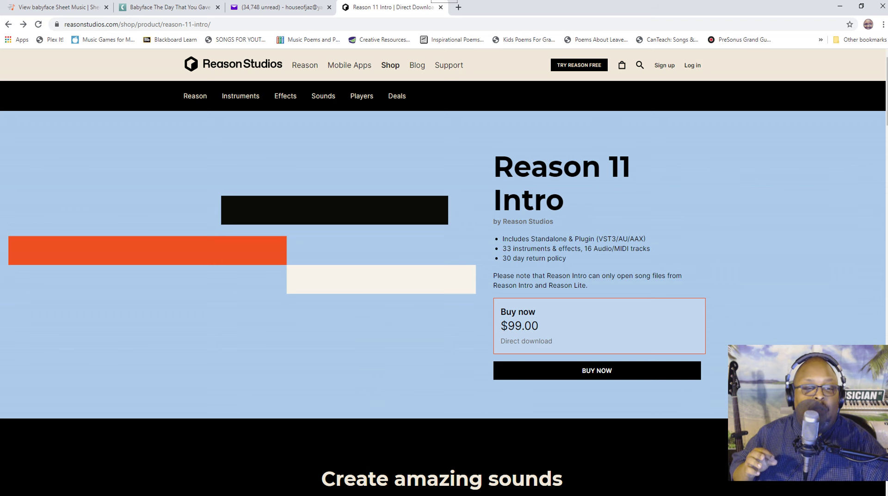
- Switch to Reason, start saving the song, and create a folder named "houseofjaz demo track for youtube" in Documents
click(353, 463)
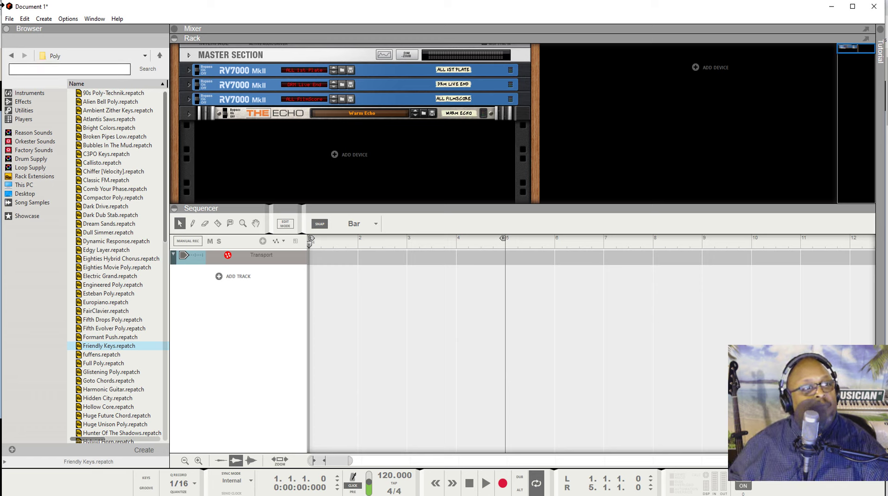
click(9, 20)
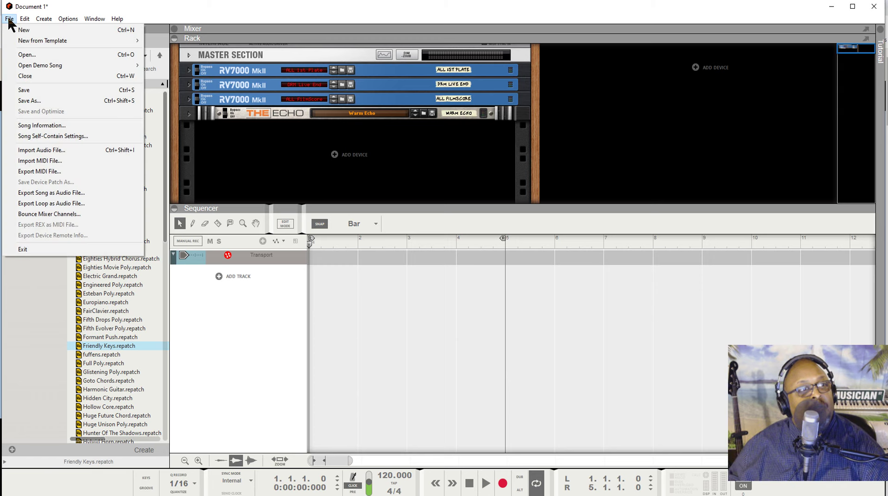
click(23, 90)
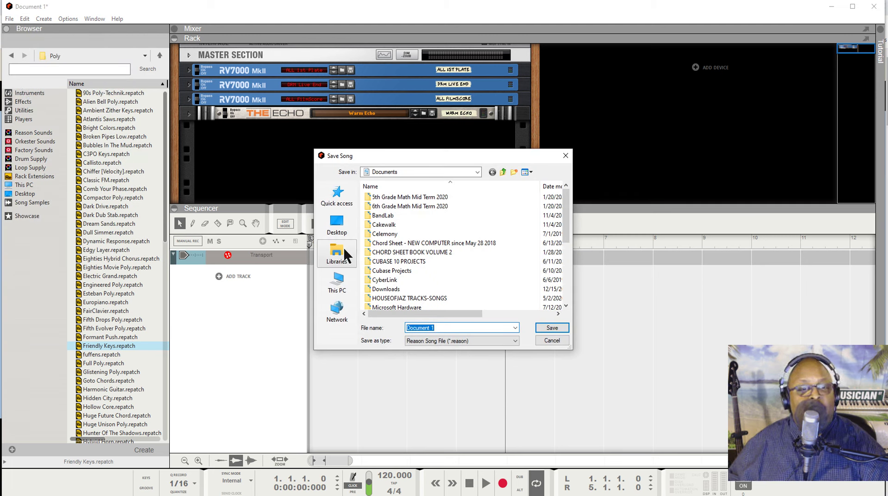
click(514, 171)
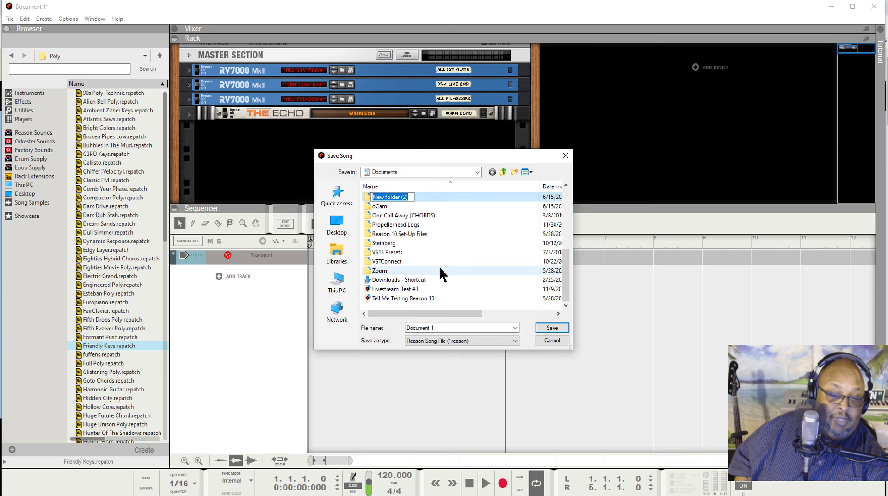
text(h)
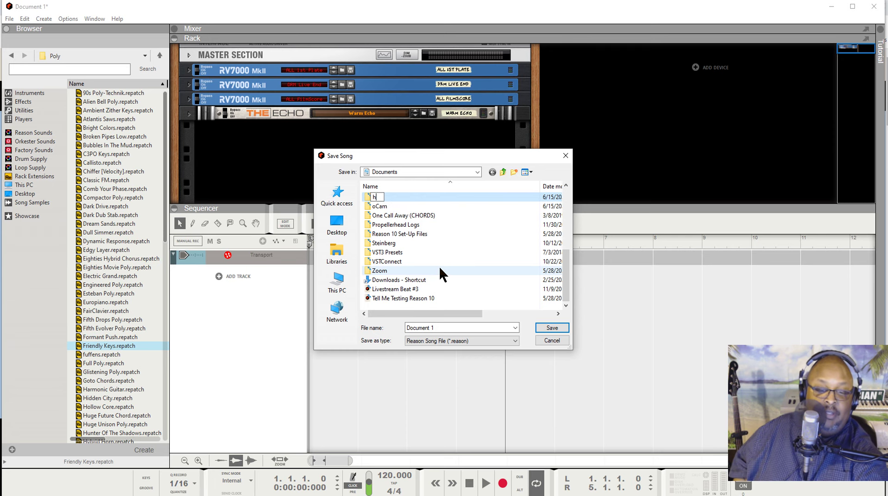
text(ouseo)
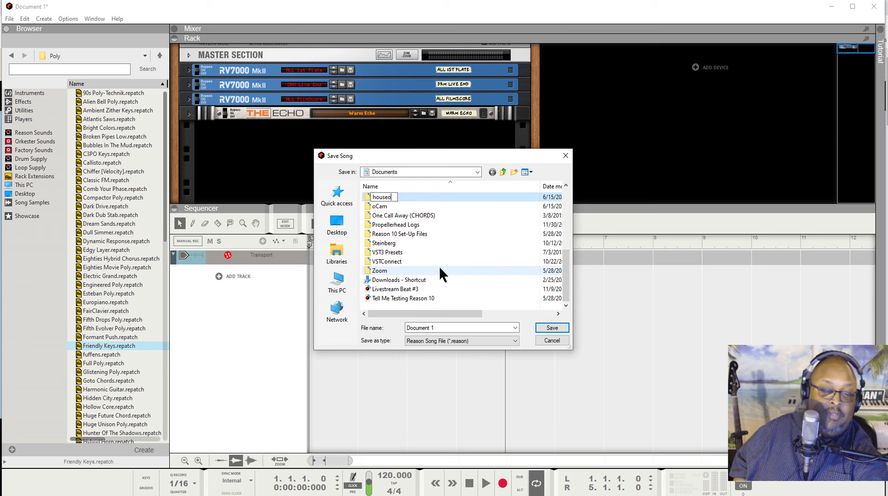
text(fja)
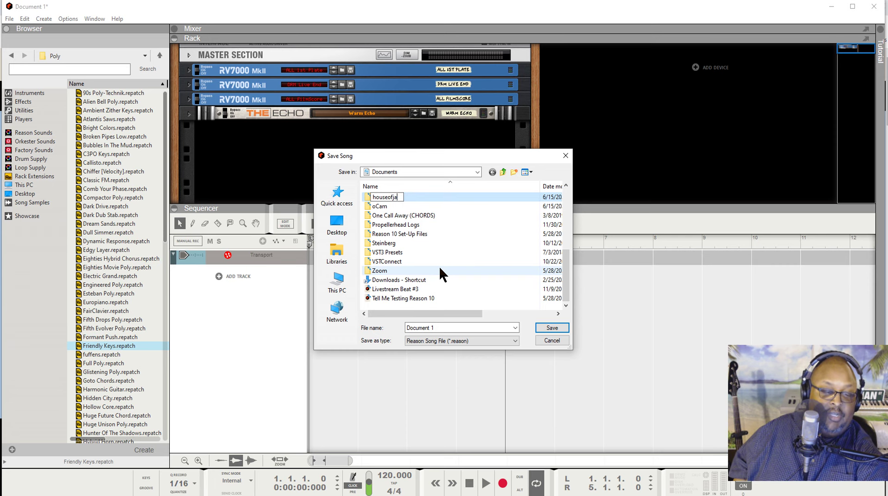
text(z demo)
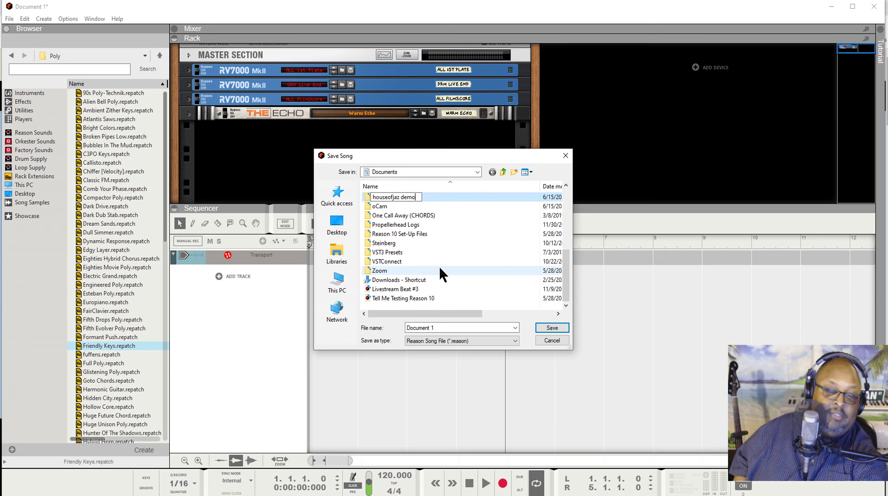
text( track )
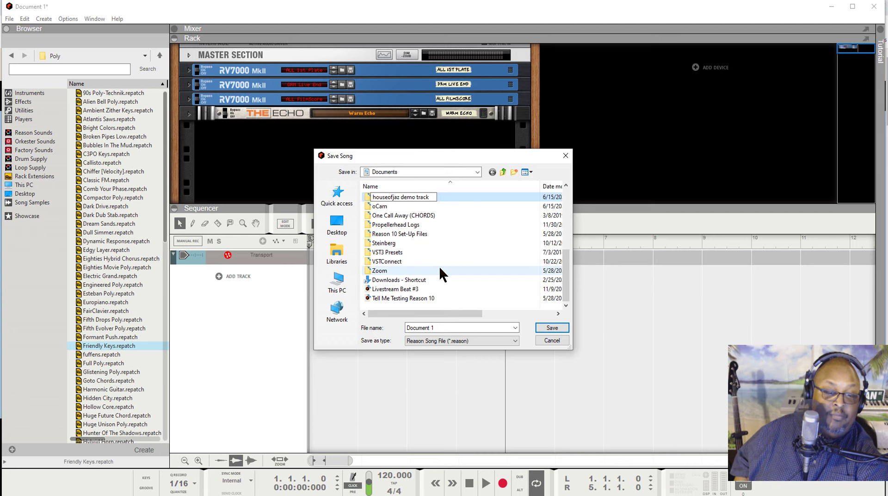
text(for )
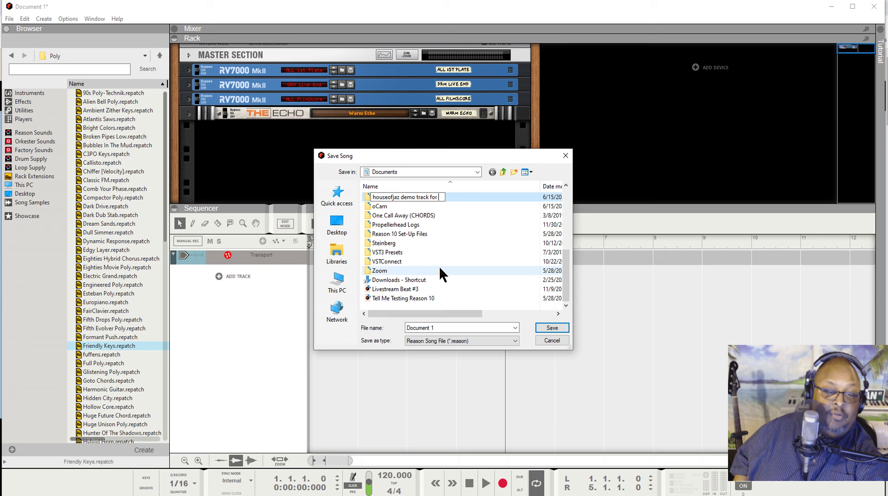
text(youtube)
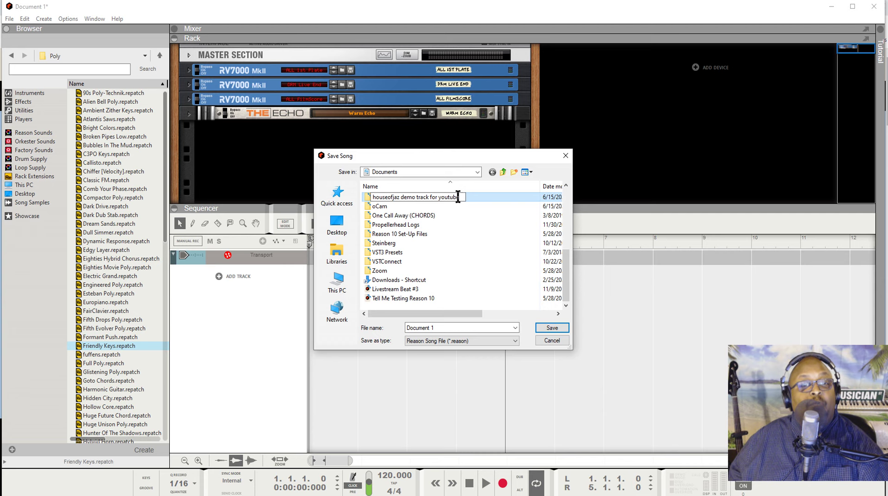
- Copy the new folder's full name and finish naming the folder
drag(462, 197, 354, 200)
right_click(380, 199)
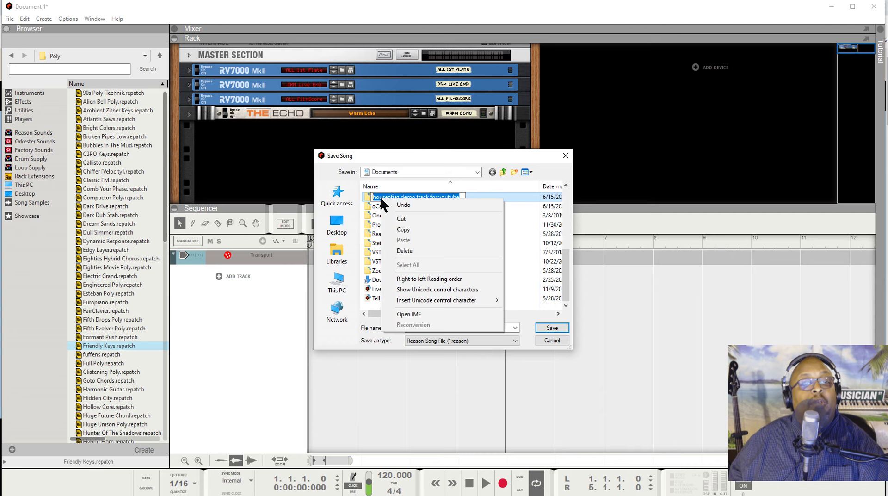
click(405, 229)
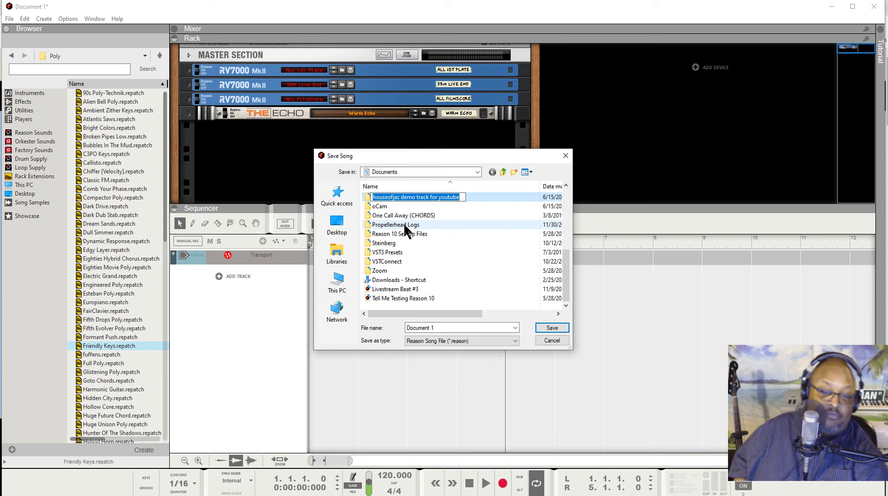
key(Escape)
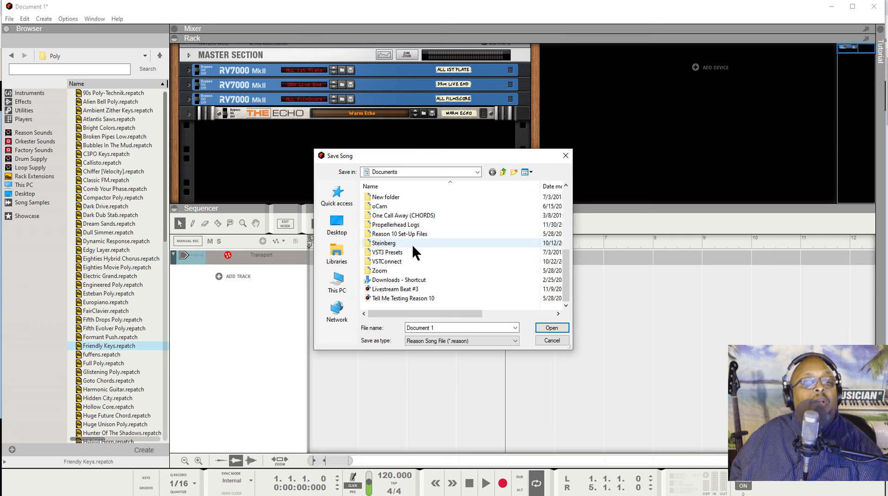
- Find the "houseofjaz demo track for youtube" folder in Documents and open it as the save location
scroll(416, 265, up, 6)
scroll(416, 258, down, 2)
scroll(415, 254, down, 1)
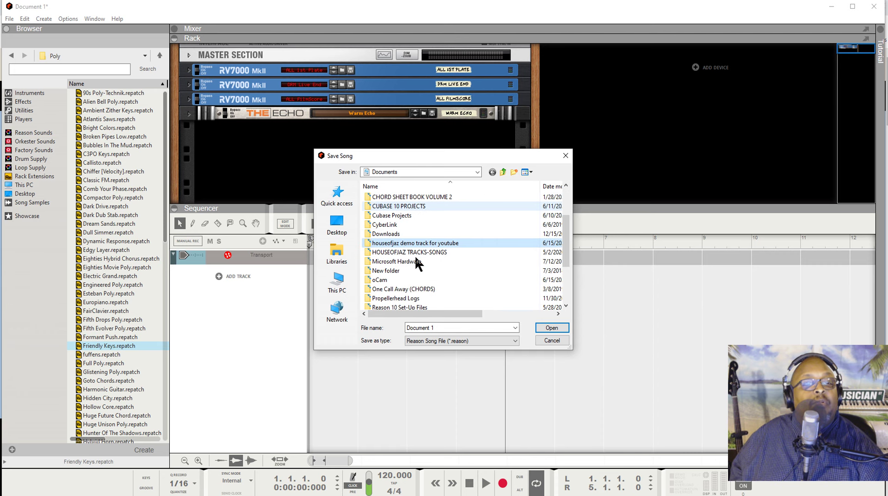
click(411, 243)
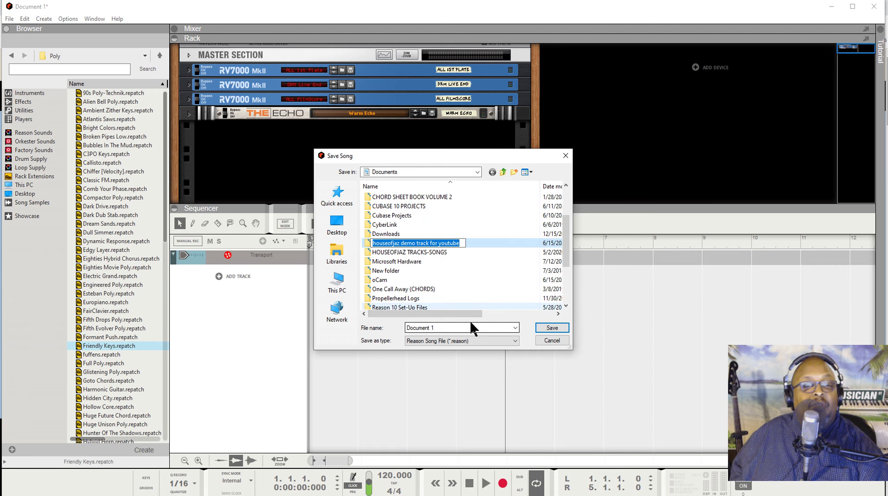
click(558, 326)
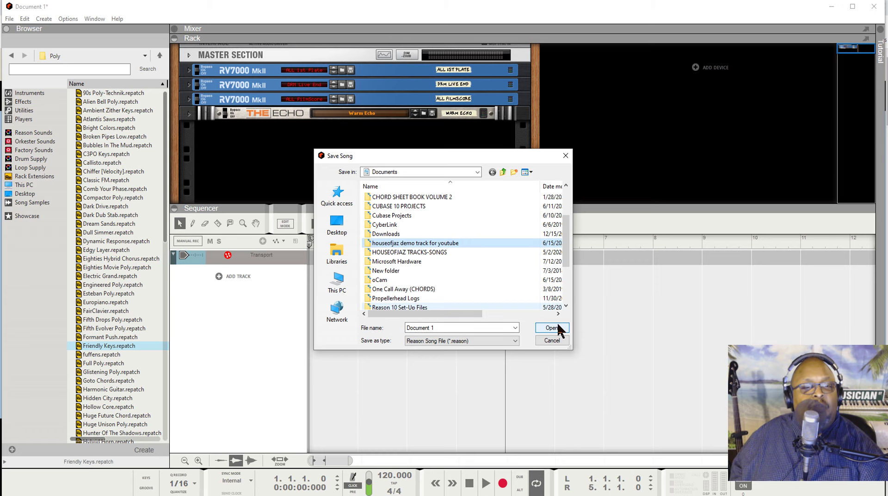
double_click(416, 244)
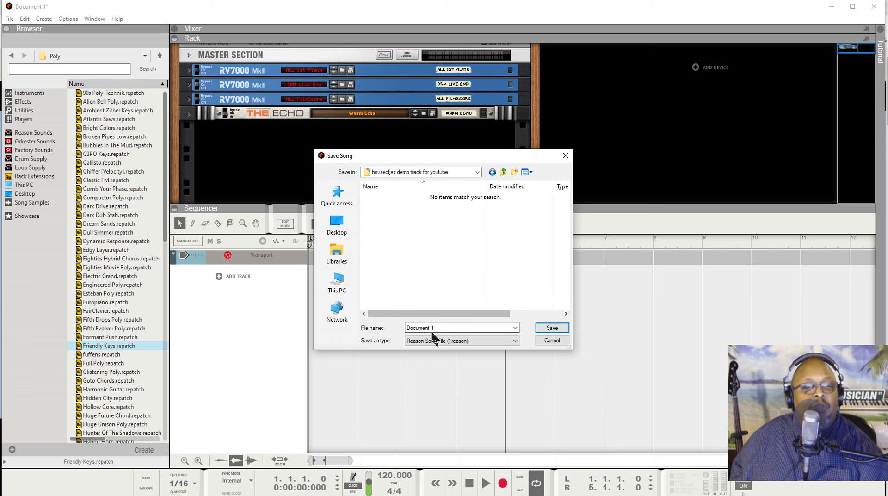
- Replace the song's file name with the copied text "houseofjaz demo track for youtube" and save it as a Reason song file
drag(434, 328, 405, 327)
right_click(417, 326)
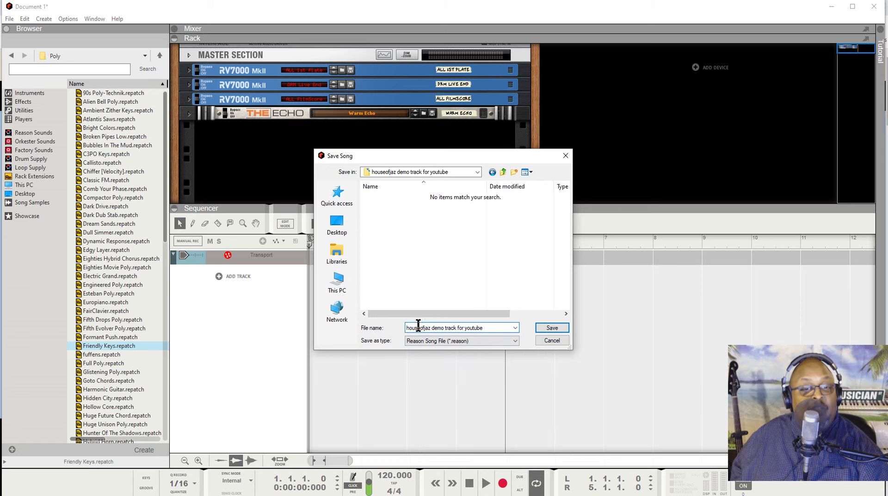
click(551, 328)
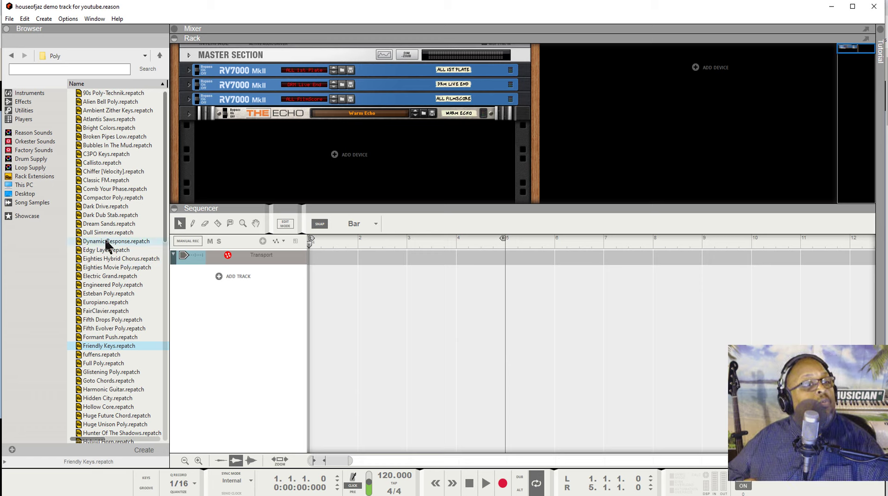
- Add a Dr. Octo Rex Loop Player from the built-in instruments to the rack beneath The Echo
scroll(97, 175, down, 1)
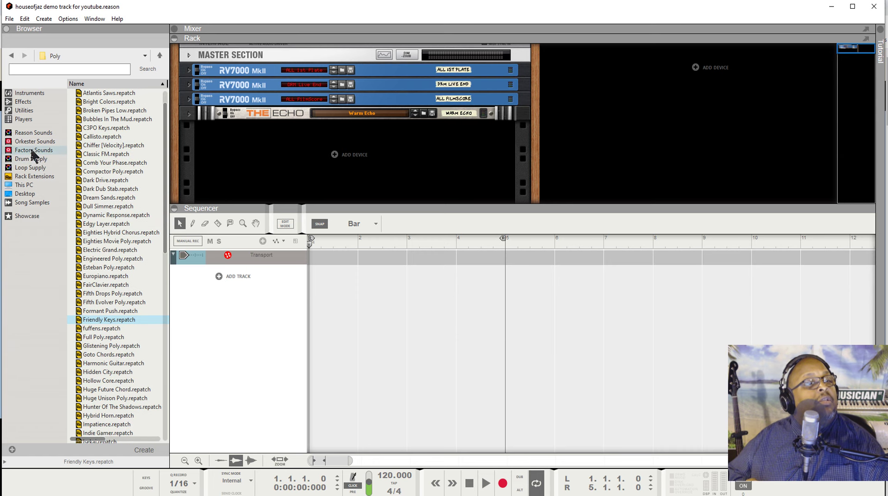
click(19, 92)
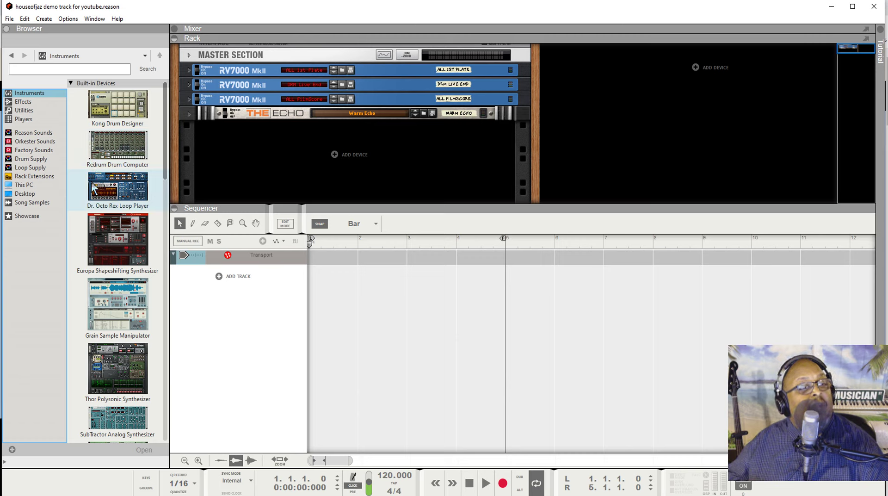
mouse_move(112, 180)
mouse_down()
mouse_move(230, 146)
mouse_move(106, 176)
mouse_move(195, 132)
mouse_move(254, 144)
mouse_up()
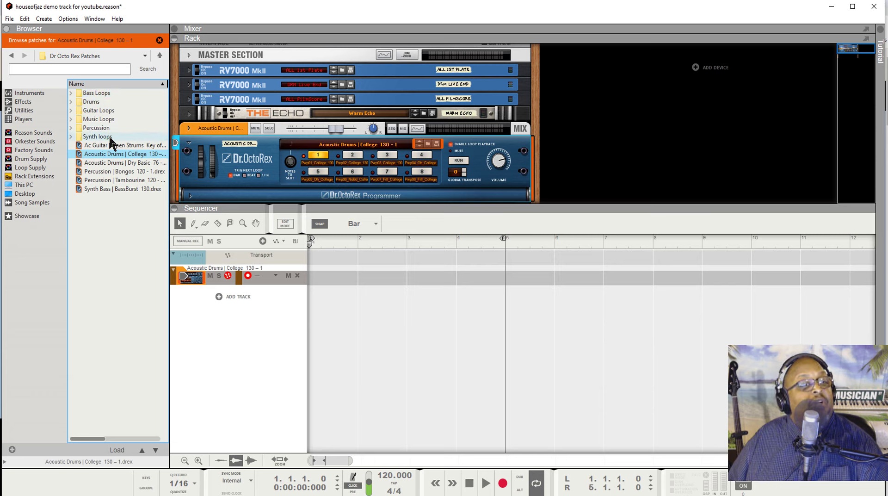
- Expand the Dr. Octo Rex patch folders Drums, Acoustic Drums and Studio Drums to list the studio drum loops
click(71, 102)
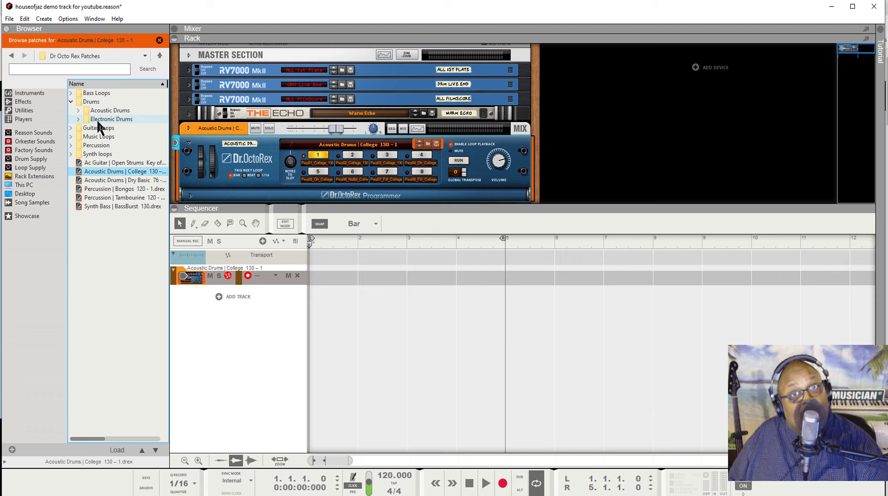
click(78, 109)
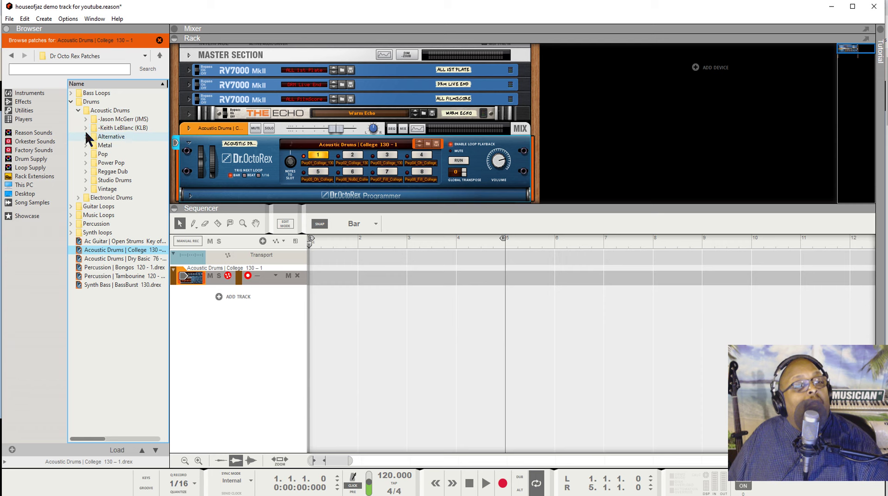
click(85, 181)
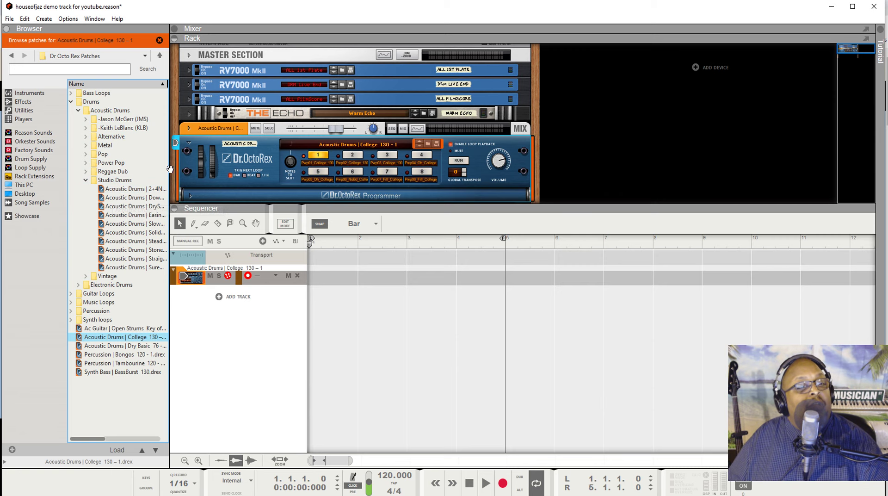
- Select the Acoustic Drums | 2+4Nailed 100 bpm loop in Studio Drums and briefly preview the Dr. Octo Rex loop playback
mouse_move(168, 166)
mouse_down()
mouse_move(198, 171)
mouse_move(169, 178)
mouse_up()
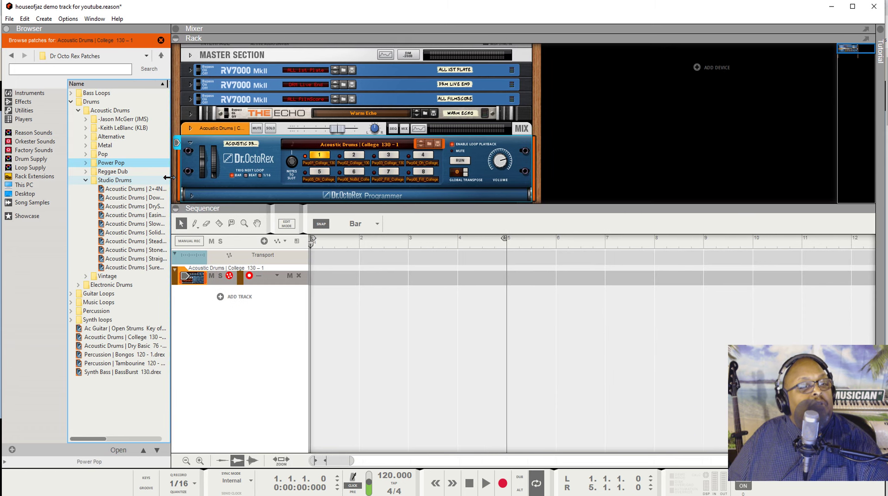
click(115, 190)
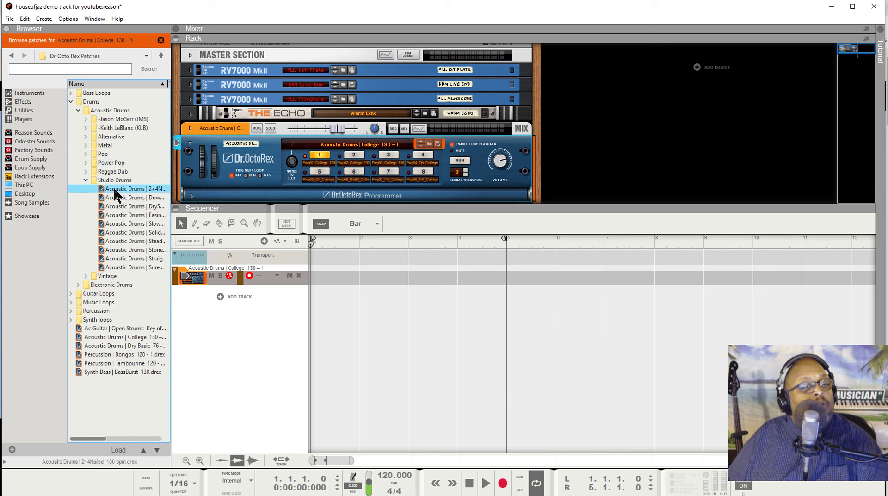
click(463, 160)
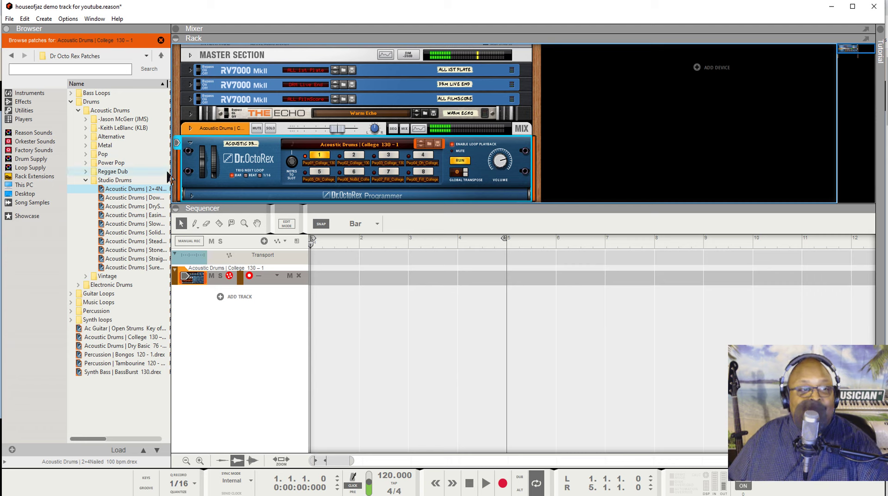
click(459, 161)
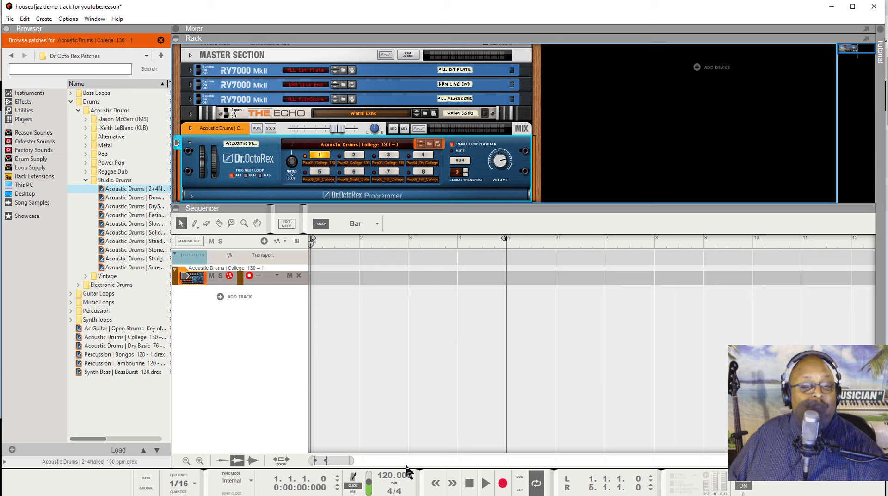
- Set the song tempo to 51 BPM and run the Dr. Octo Rex loop to hear it at that speed
click(396, 489)
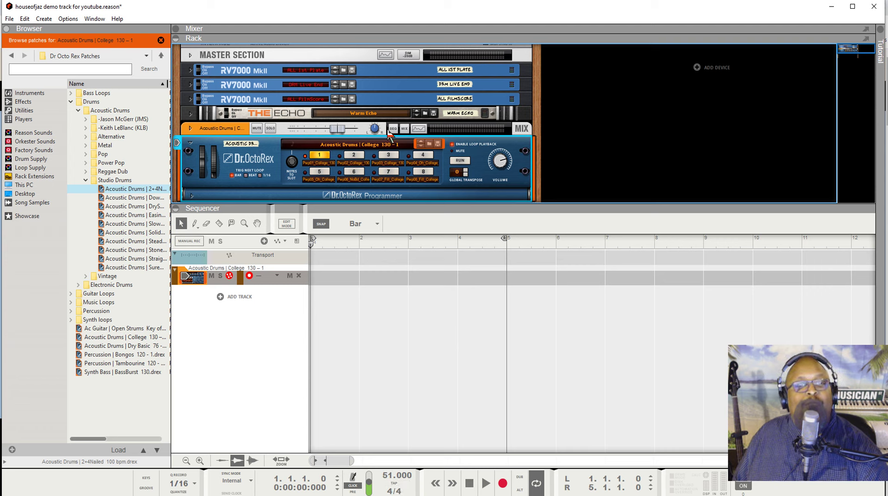
click(463, 162)
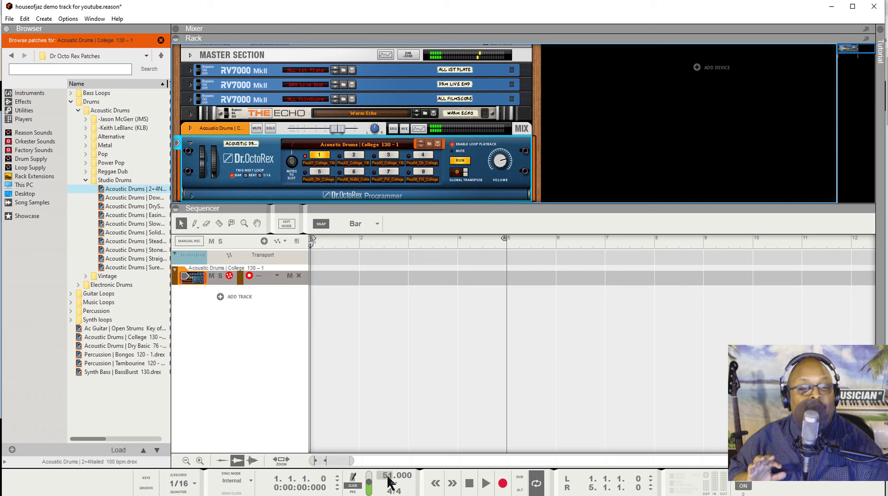
drag(388, 483, 388, 482)
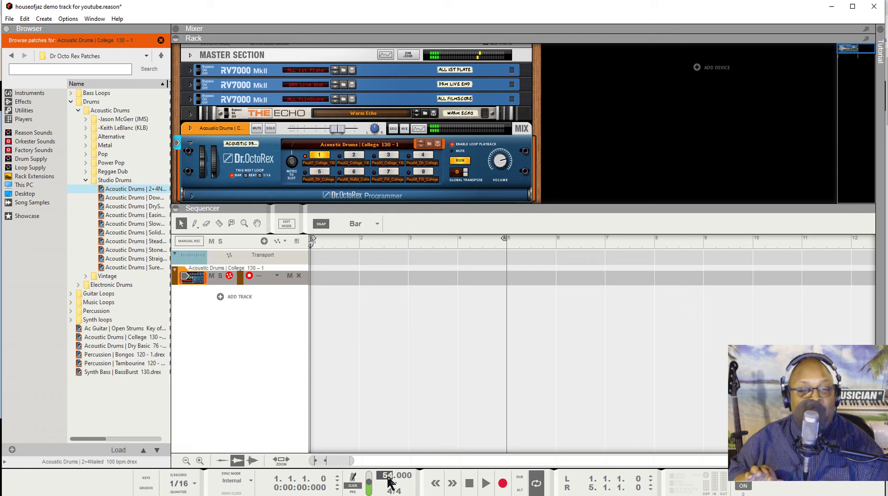
drag(389, 482, 389, 483)
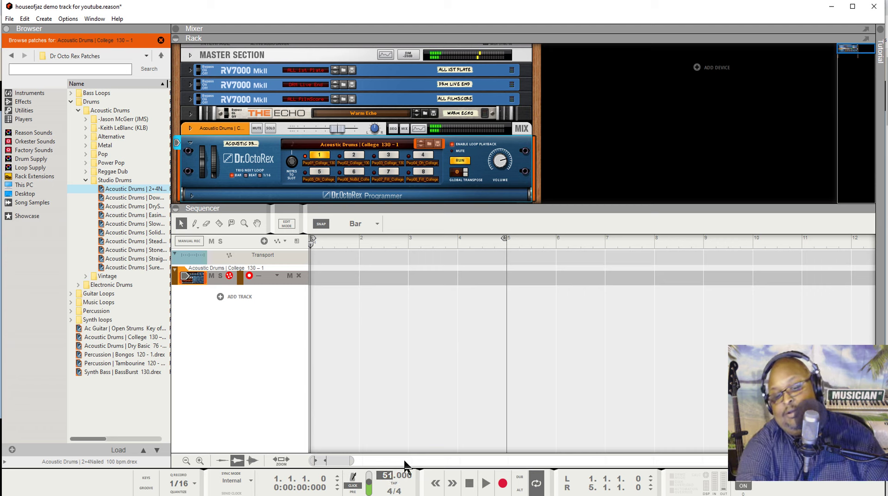
click(405, 464)
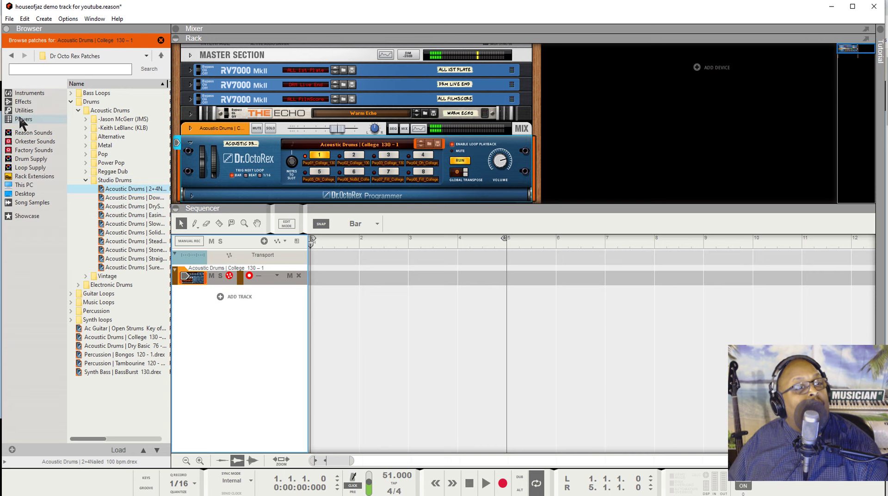
- Add an ID8 Instrument Device from the built-in instruments below the Dr. Octo Rex in the rack, and stop the drum loop
click(12, 94)
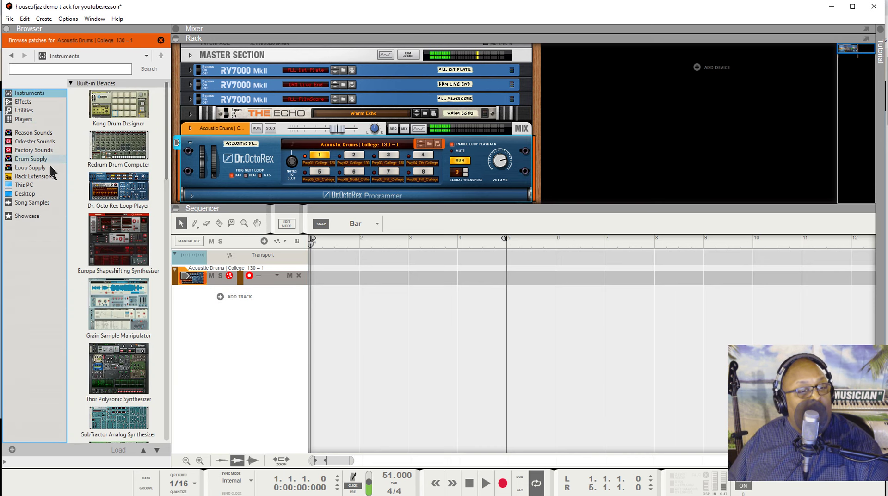
scroll(95, 249, down, 2)
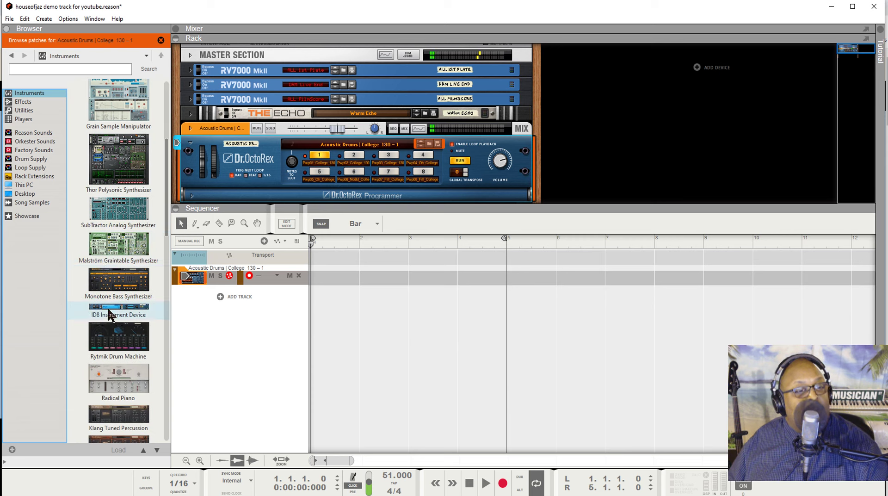
scroll(257, 188, down, 3)
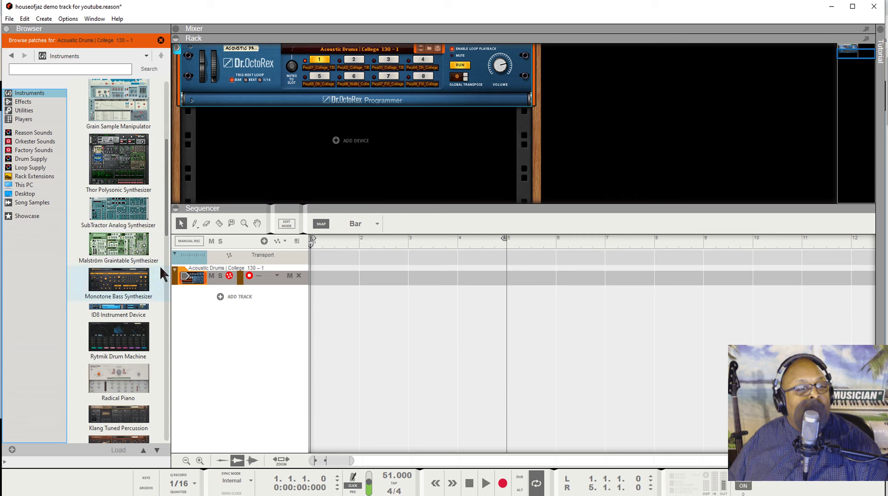
click(94, 314)
mouse_move(94, 314)
mouse_down()
mouse_move(102, 294)
mouse_move(259, 146)
mouse_move(251, 135)
mouse_up()
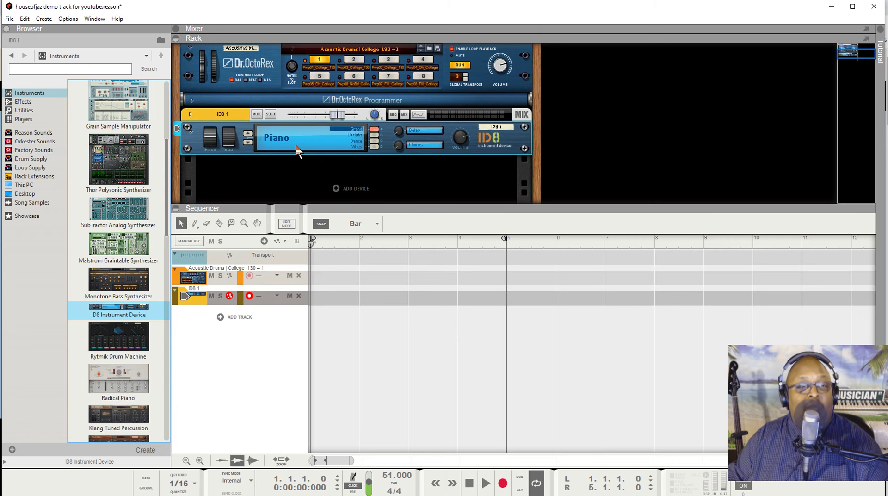
click(463, 66)
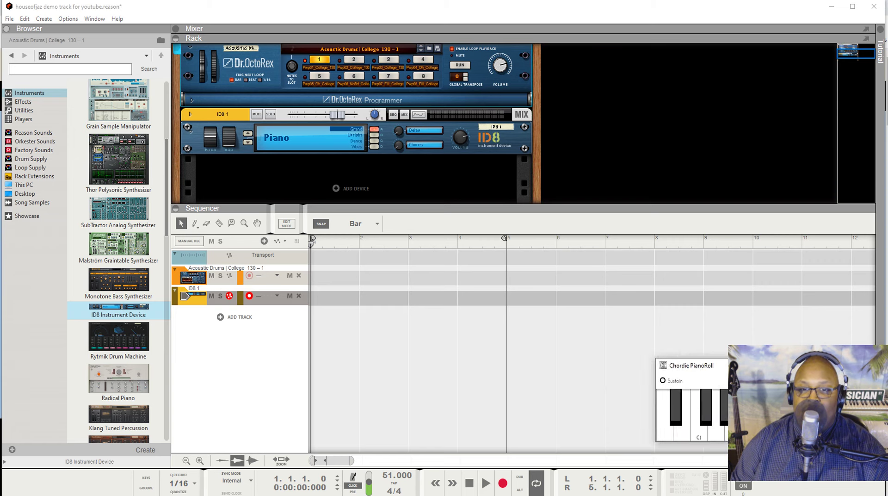
- Spread out the Chordie PianoRoll keyboard and audition the ID8 Piano sounds Upright, Dance and Vibes, returning to Grand
drag(450, 409, 467, 423)
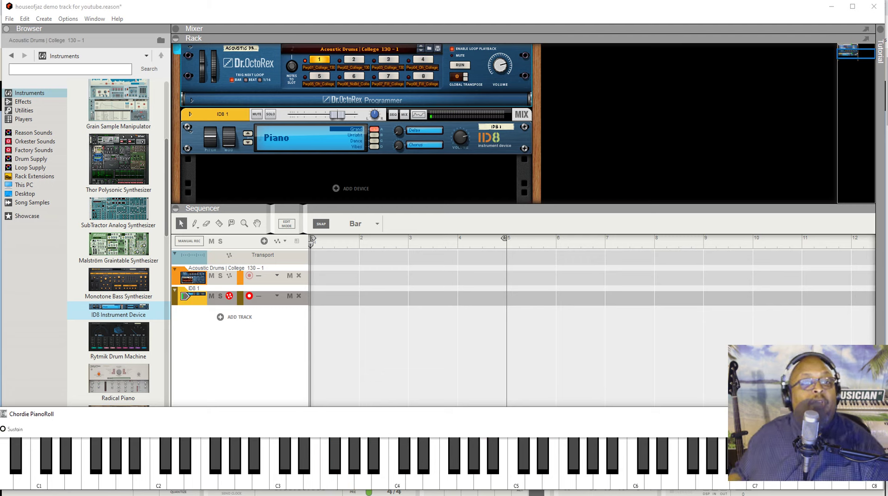
click(374, 135)
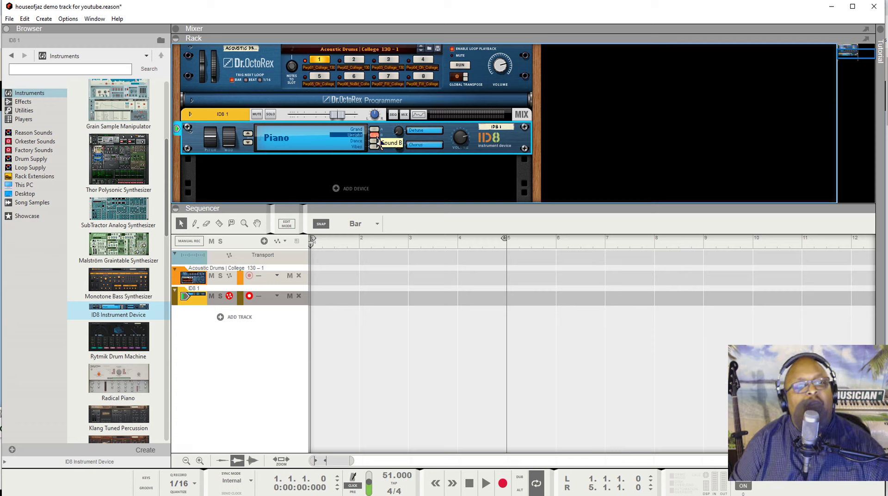
click(379, 143)
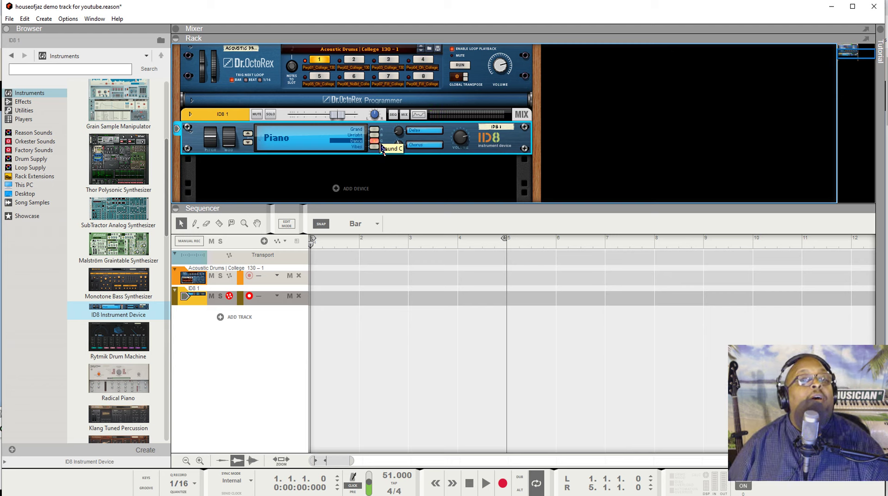
click(374, 147)
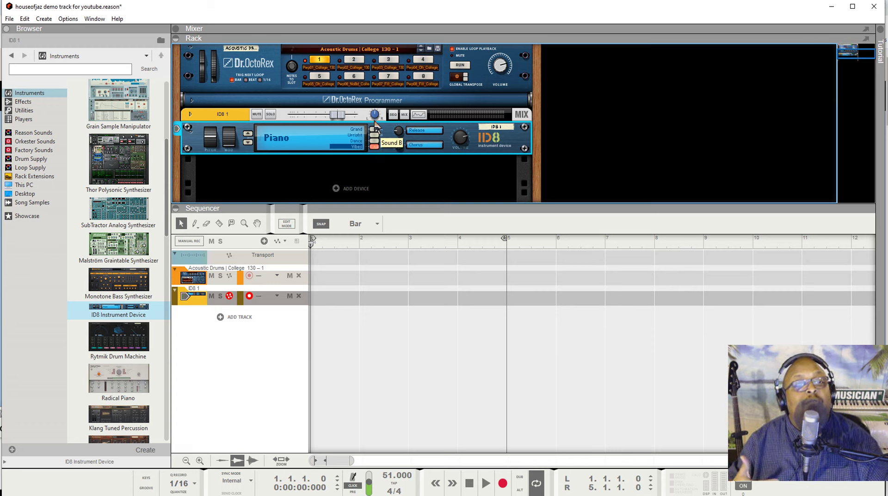
click(374, 129)
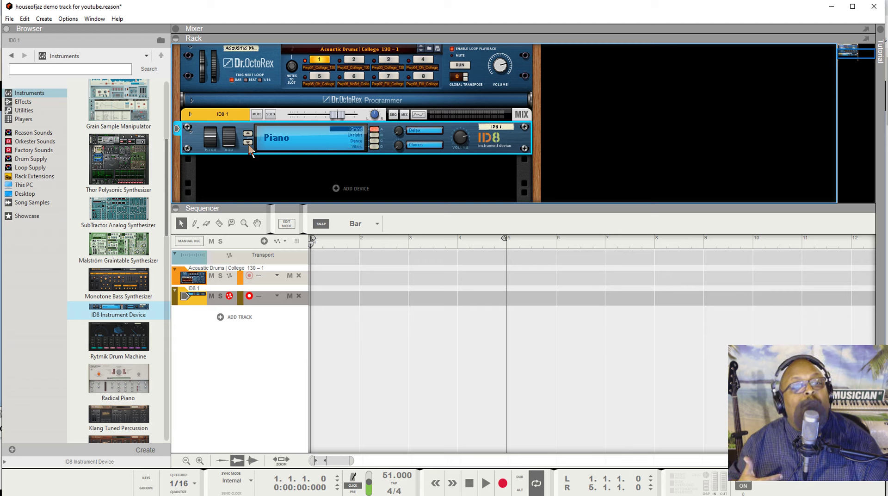
- Switch the ID8 to the Electric Piano category and audition sounds B, C and D, ending on sound A
click(248, 142)
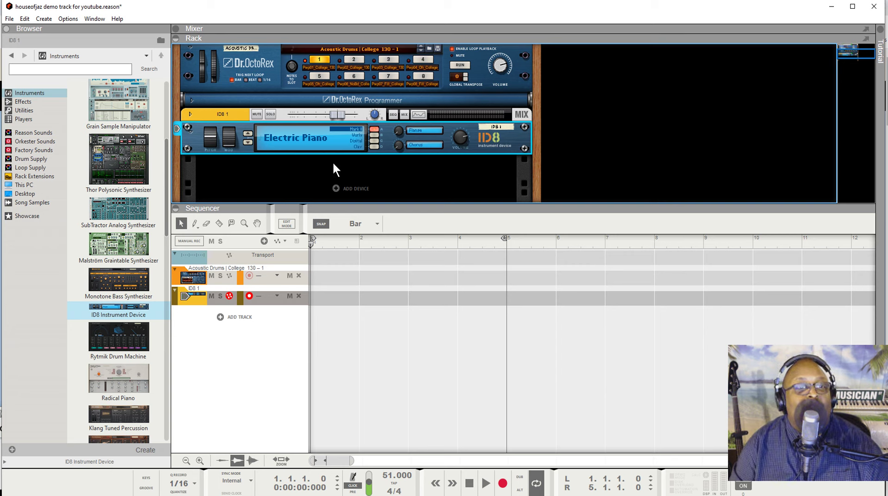
click(374, 136)
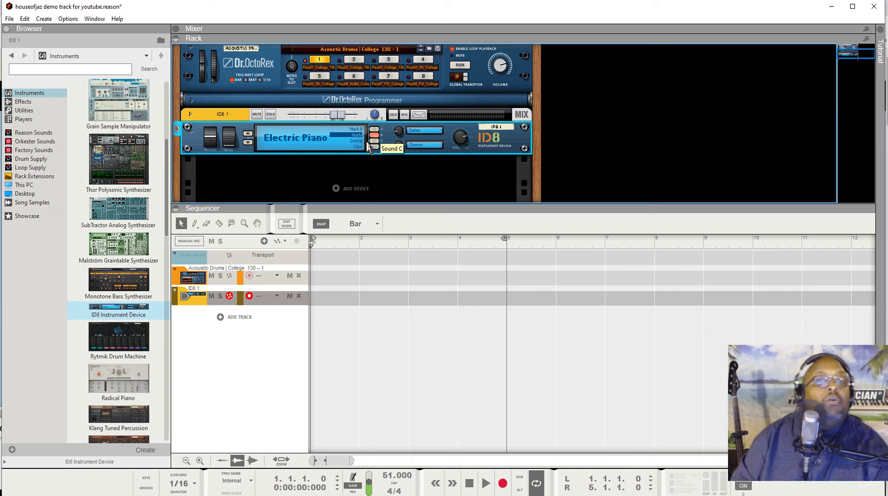
click(375, 142)
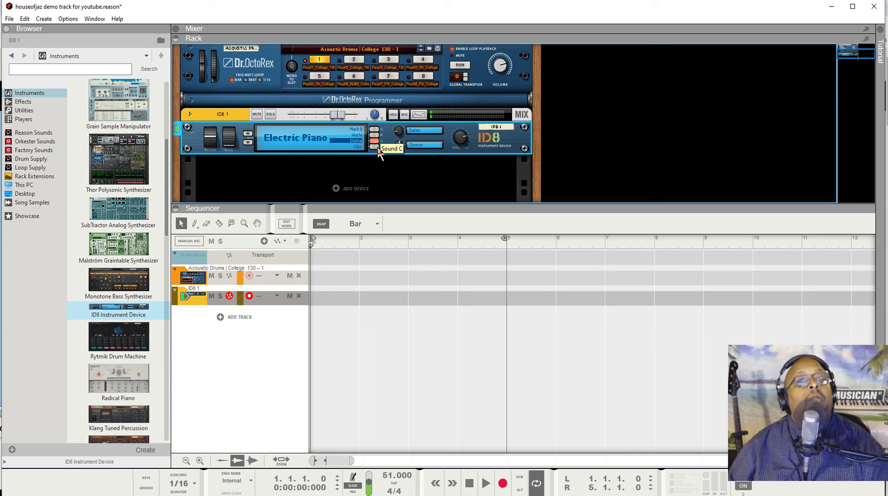
click(374, 147)
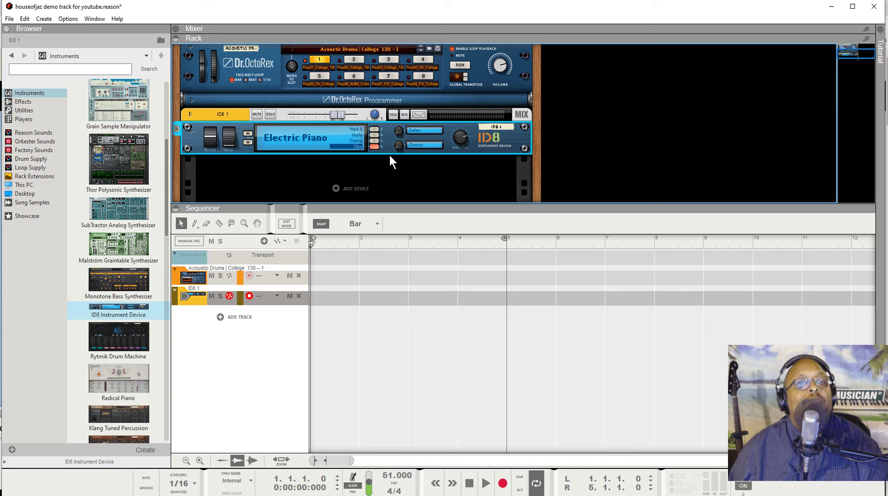
click(375, 132)
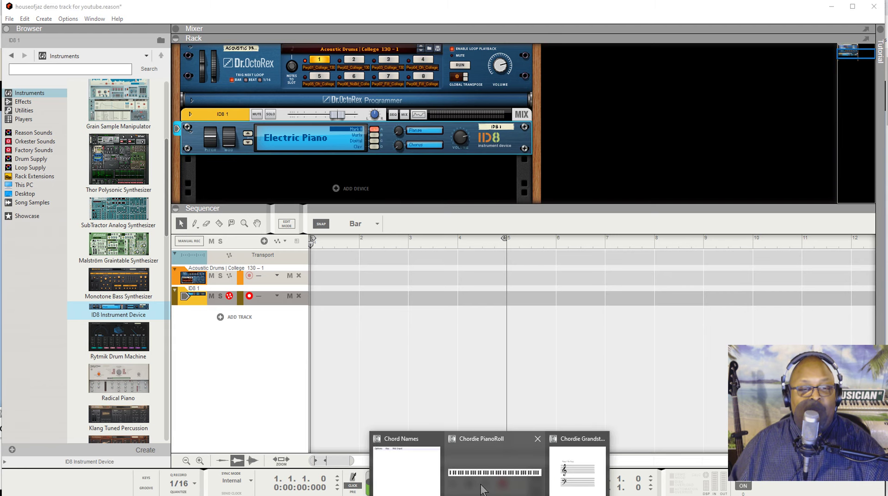
- Show the Chordie PianoRoll and the Notepad chord list, place Notepad over the sequencer, and raise the keyboard above the transport
click(481, 482)
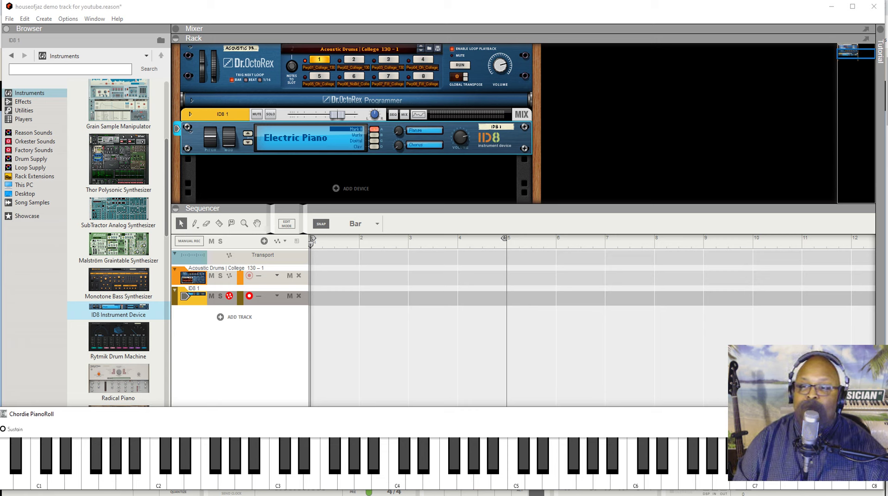
key(alt+Tab)
drag(537, 424, 443, 355)
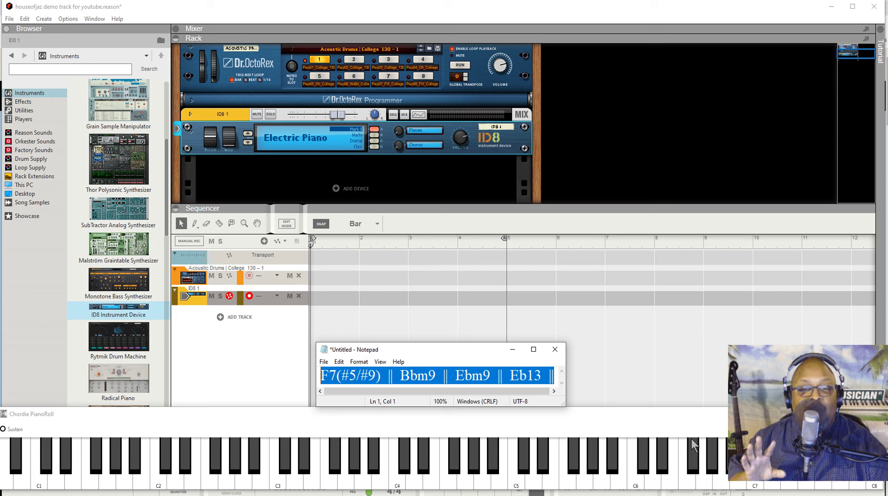
drag(607, 411, 610, 318)
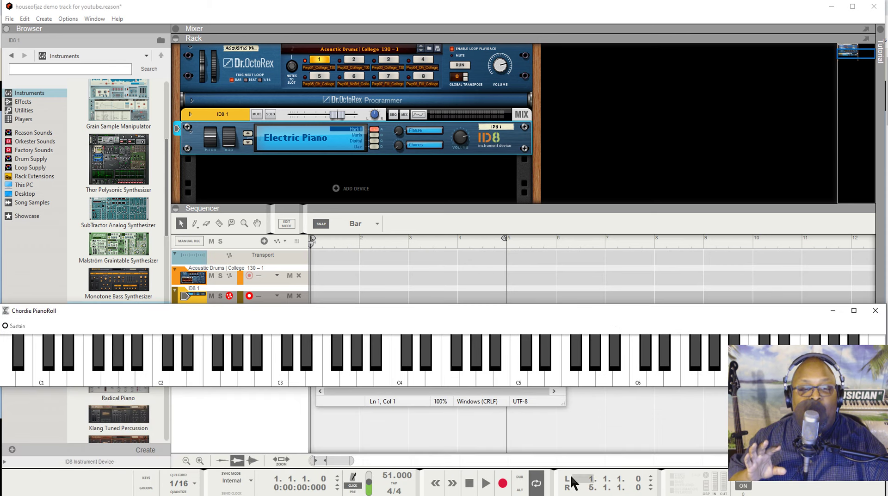
- Keep transport looping enabled between the locators at bars 1 and 5, and start the Dr. Octo Rex loop
click(536, 485)
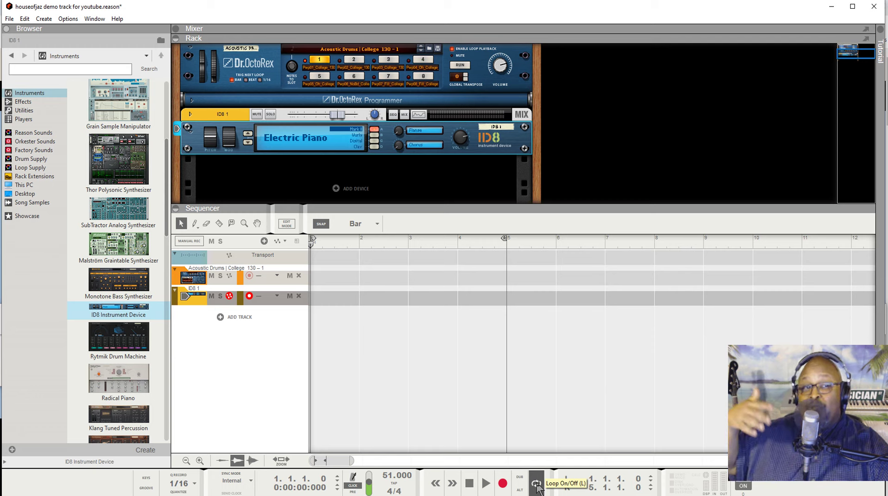
click(536, 483)
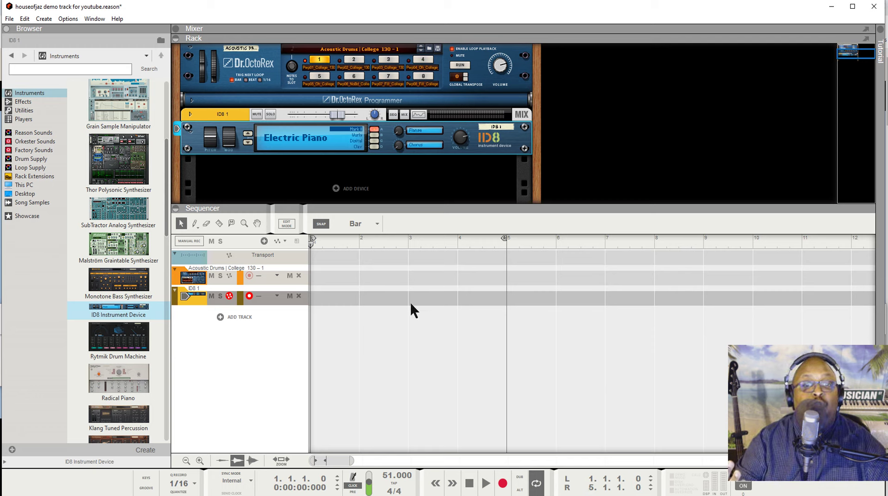
mouse_move(499, 236)
mouse_down()
mouse_move(884, 247)
mouse_move(146, 285)
mouse_move(97, 278)
mouse_move(167, 259)
mouse_move(410, 235)
mouse_move(507, 247)
mouse_up()
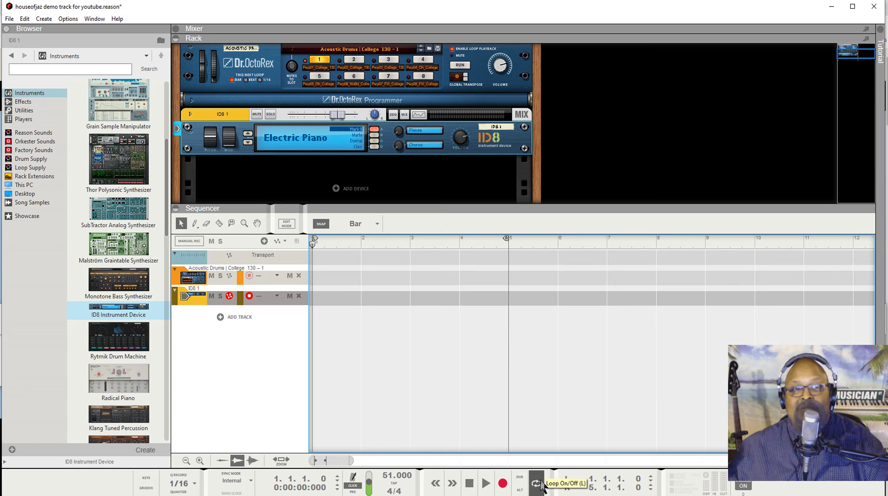
click(461, 65)
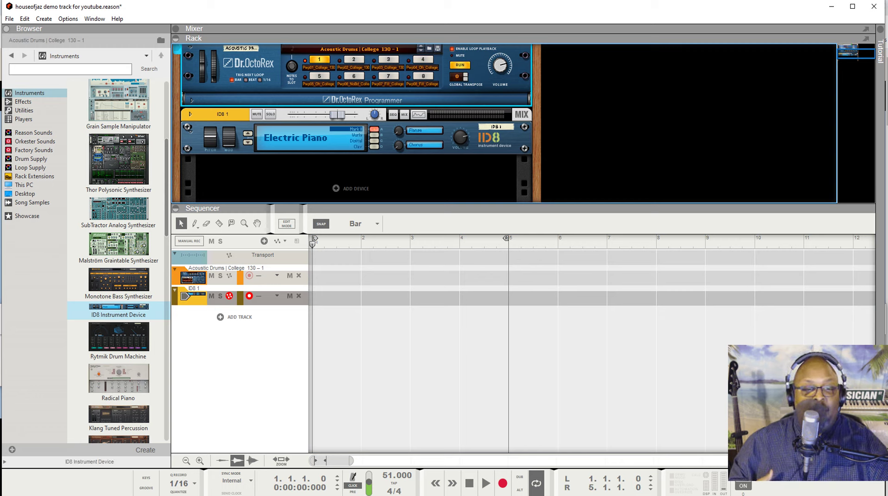
- Bring back the Chordie PianoRoll, lower it to uncover the sequencer tracks, and show the Notepad chord list above it
mouse_move(486, 493)
click(480, 474)
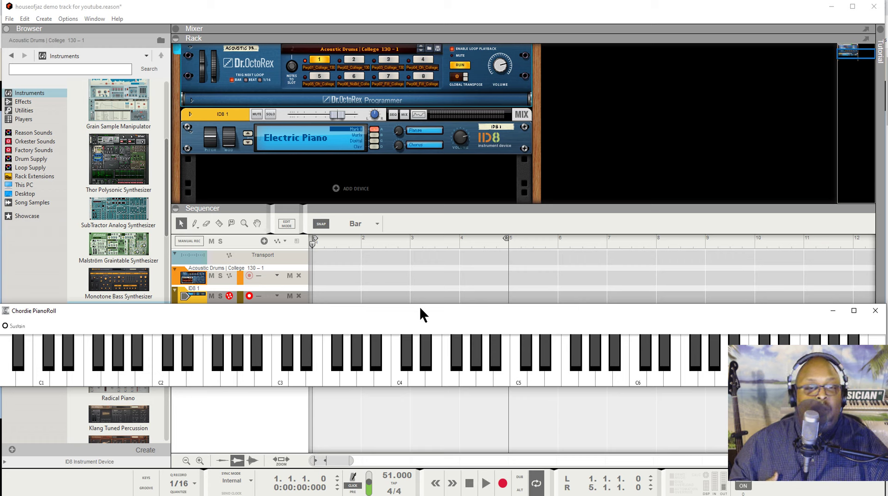
drag(418, 306, 423, 390)
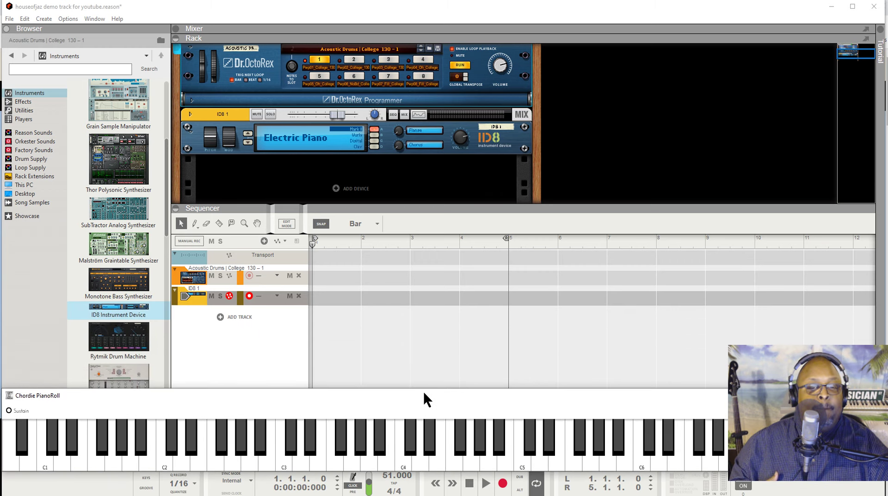
mouse_move(467, 493)
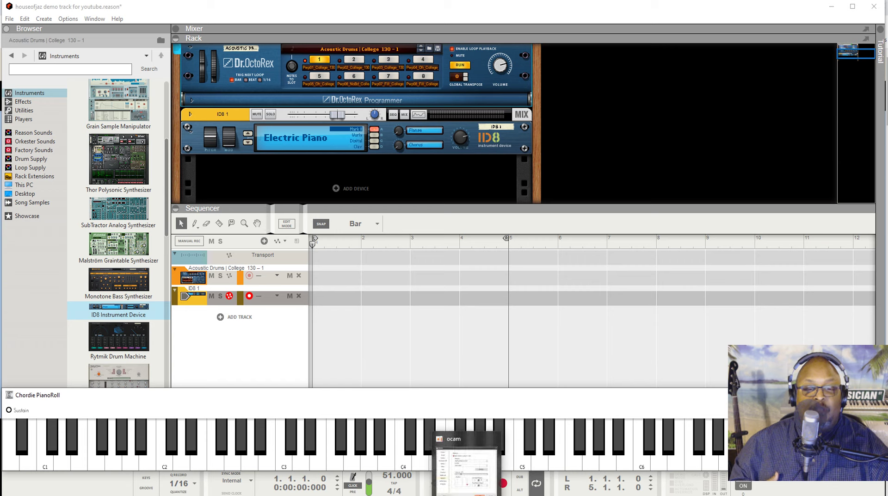
mouse_move(636, 494)
click(633, 479)
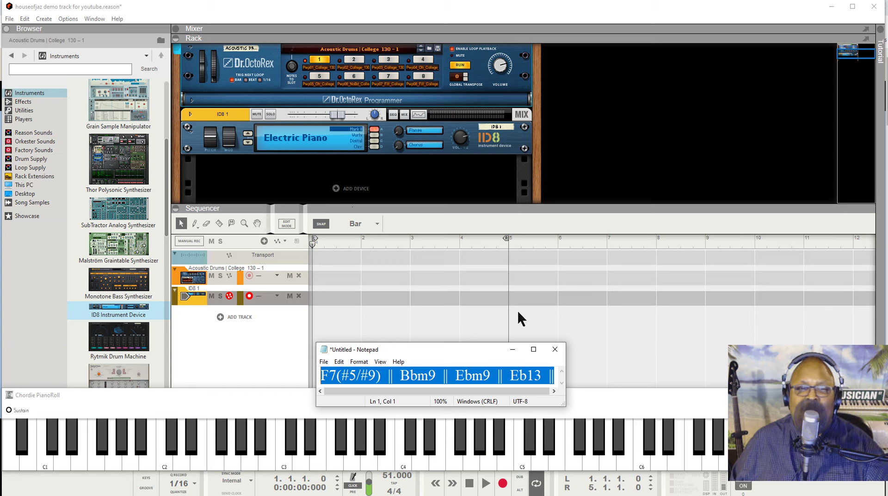
- Extend the loop's right locator to bar 9, and show the Chordie PianoRoll and Notepad chord list before stopping the drum loop
drag(506, 241, 684, 251)
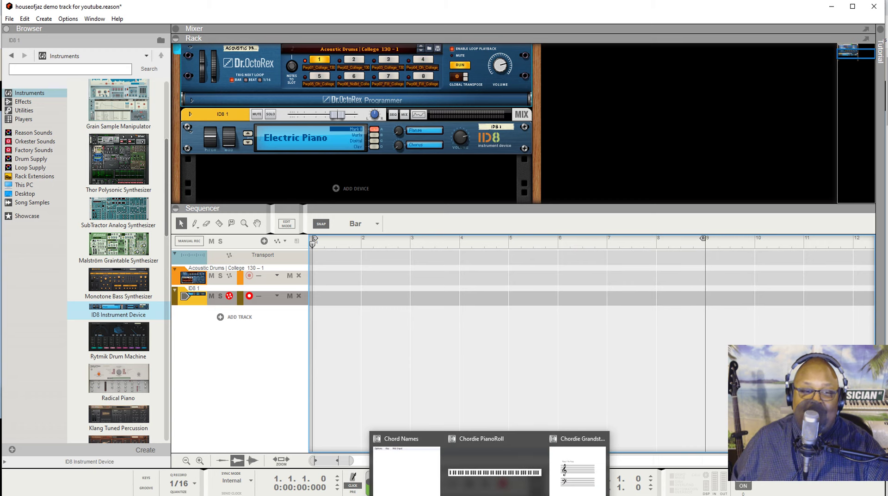
click(470, 483)
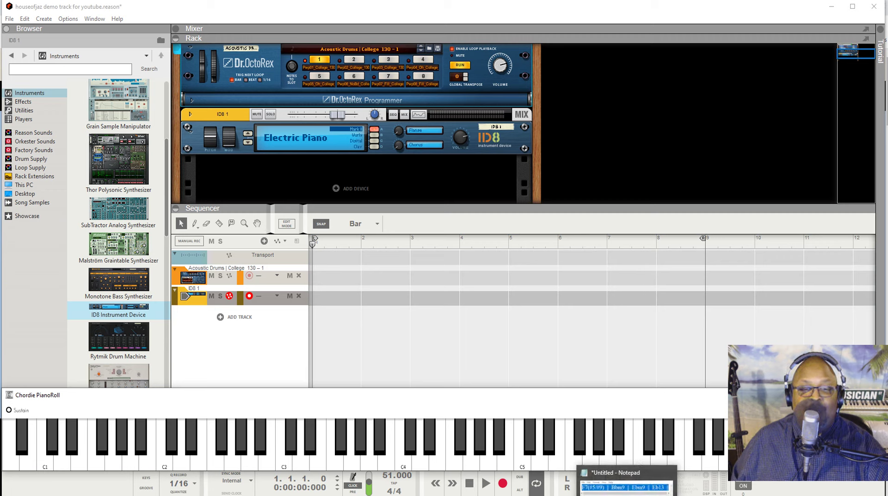
click(626, 481)
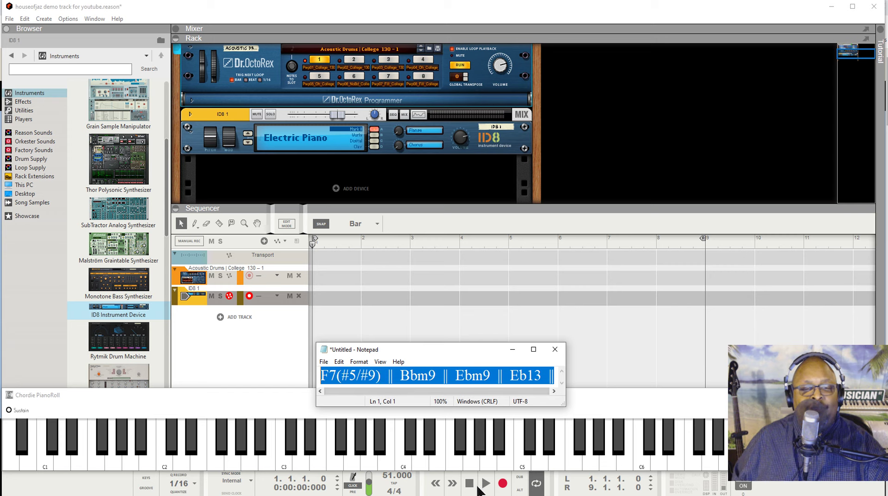
click(473, 487)
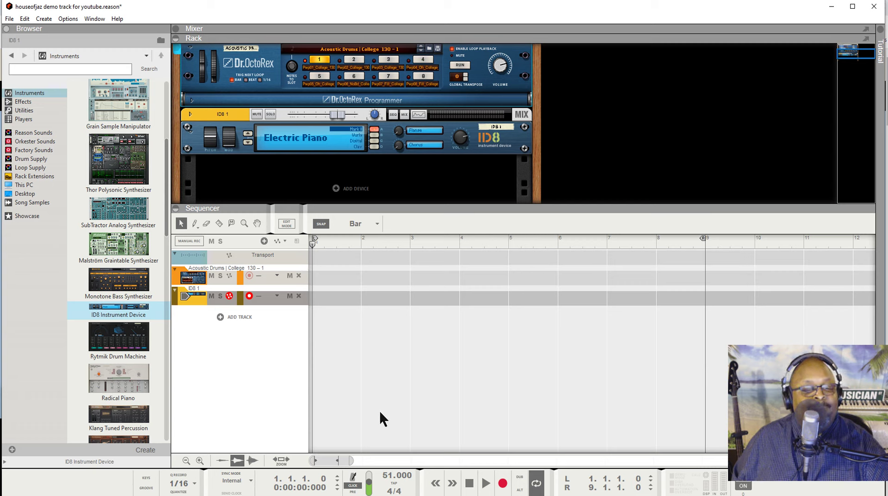
- Toggle the metronome click and precount, leaving both enabled, and try a short recording on the ID8 1 track
click(352, 491)
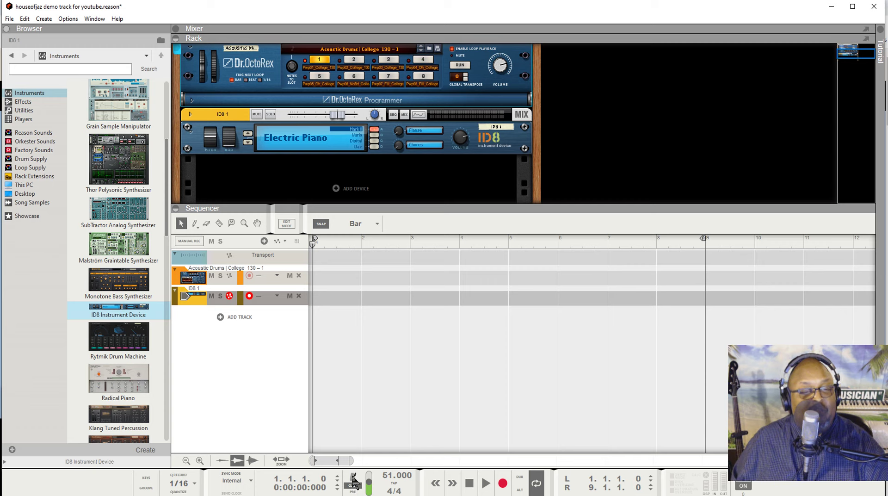
click(353, 485)
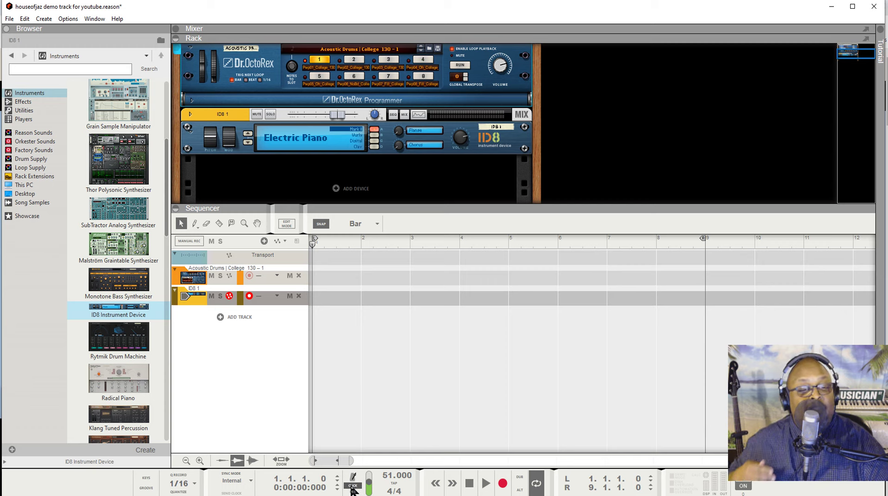
click(353, 486)
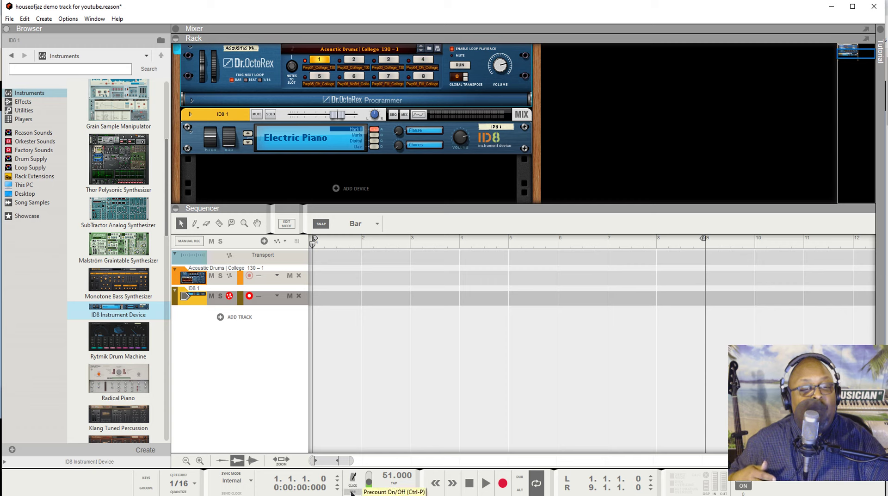
click(351, 492)
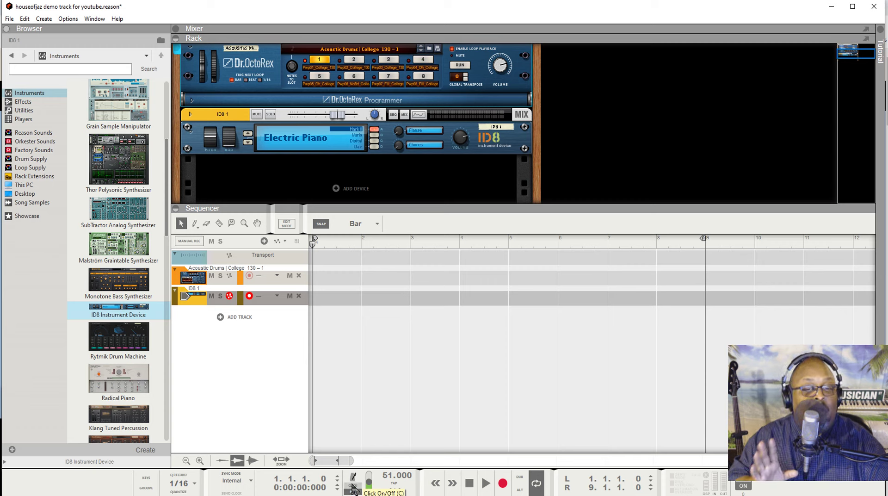
click(502, 482)
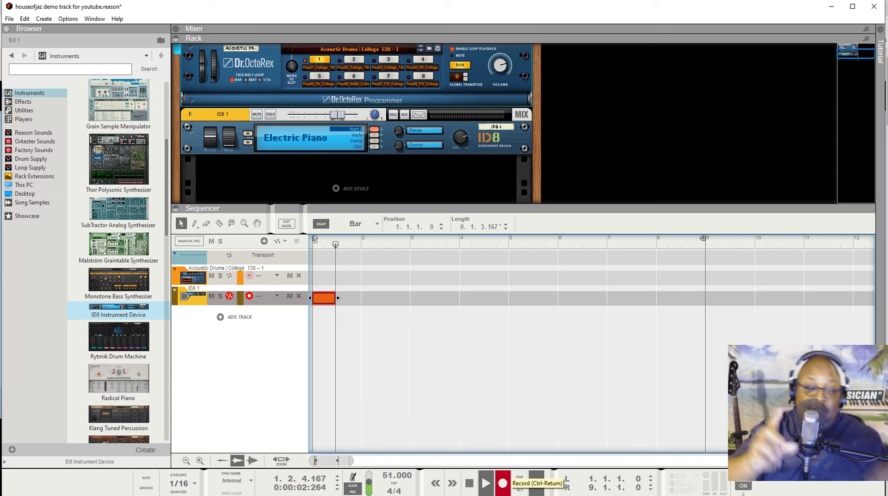
key(space)
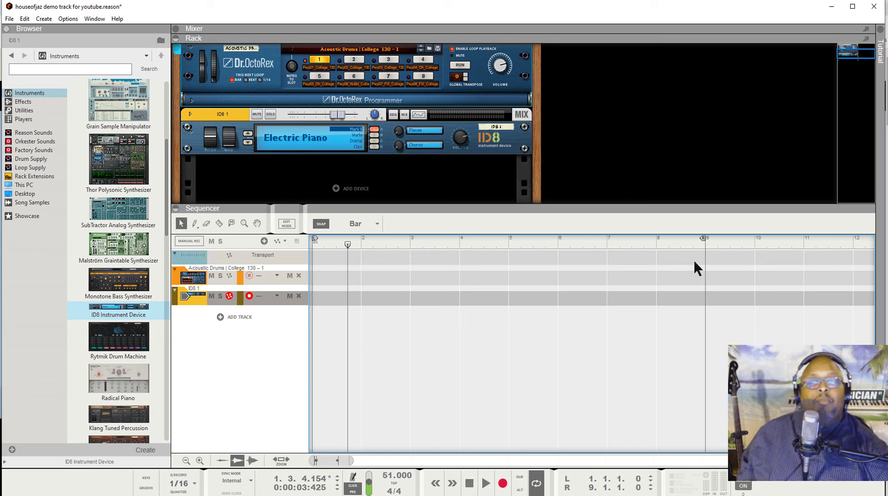
- Move the loop locators to bars 2 and 10, return the playhead to the start, and restore the locators to bars 1 and 9
drag(707, 237, 743, 241)
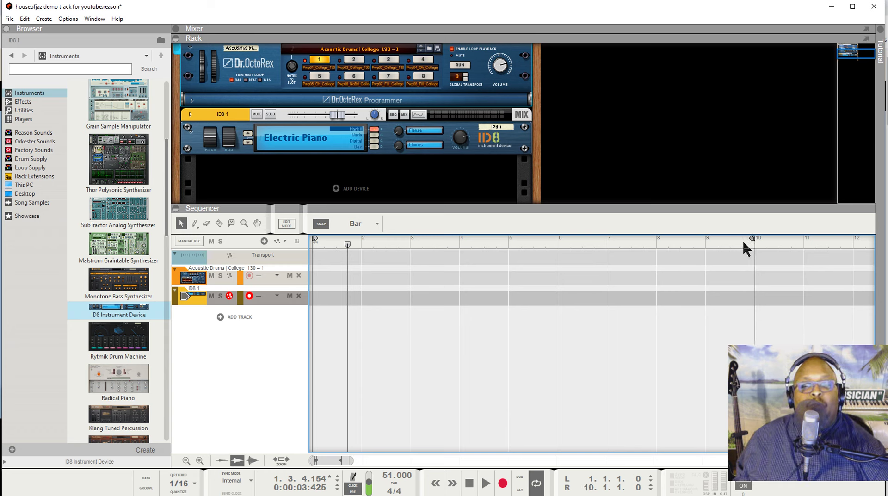
drag(317, 239, 357, 241)
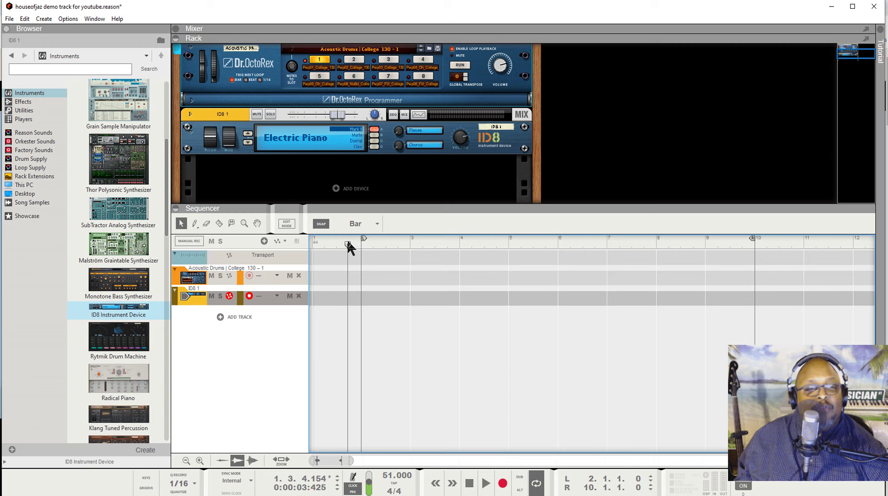
click(346, 240)
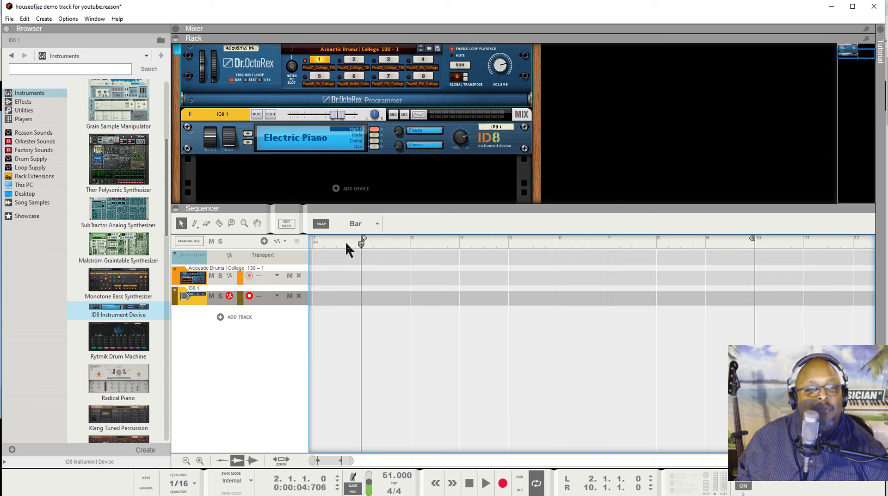
click(469, 483)
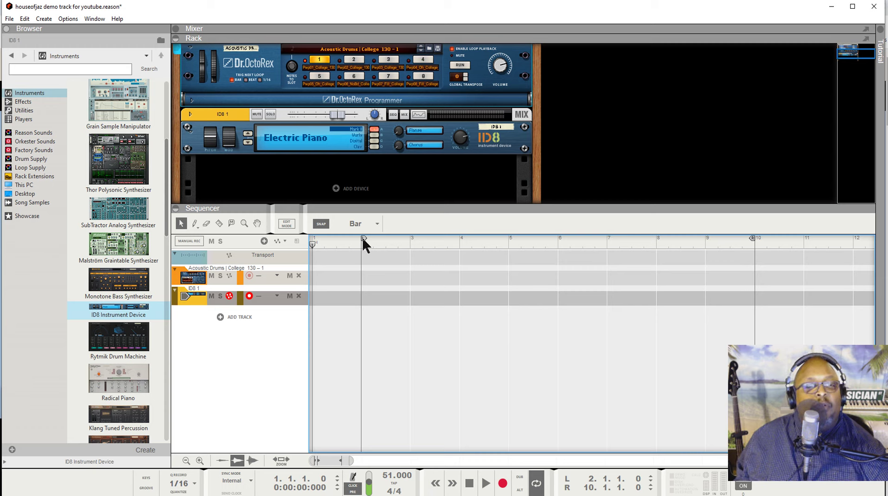
drag(363, 237, 334, 237)
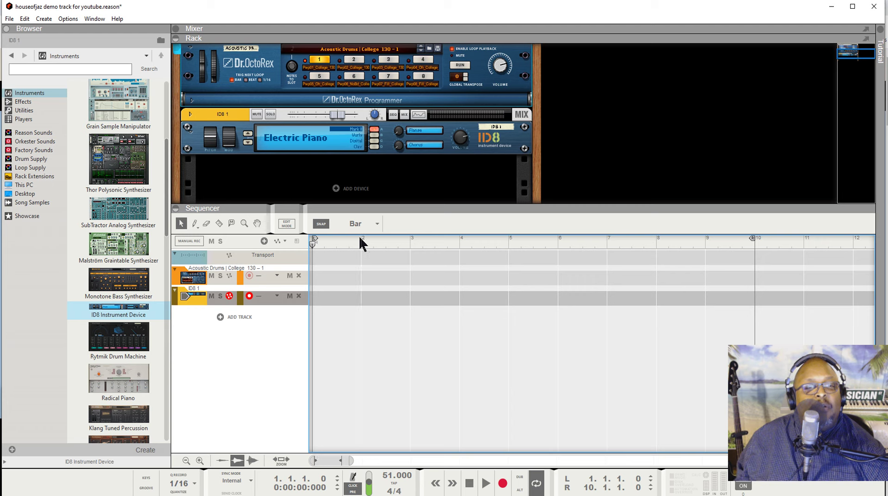
drag(734, 240, 707, 241)
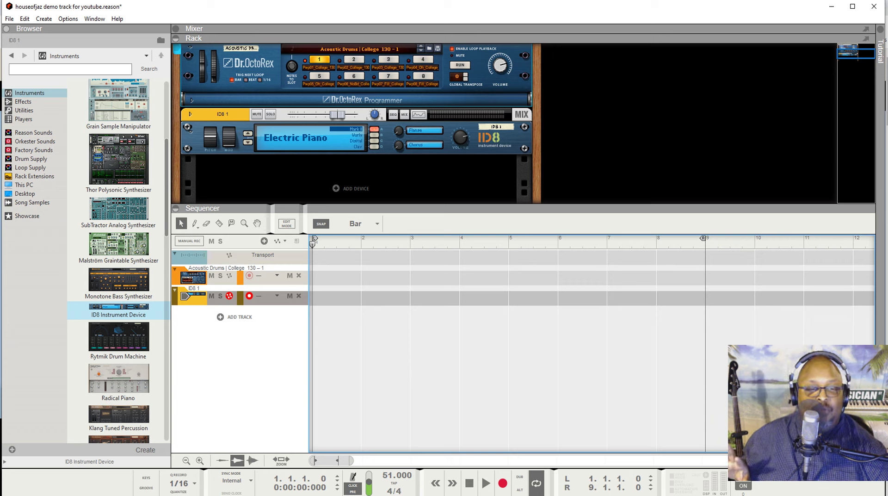
- Show the keyboard and chord list, and record the F7(#5/#9), Bbm9, Ebm9, Eb13 progression on ID8 1 from bar 1 to bar 9
click(485, 471)
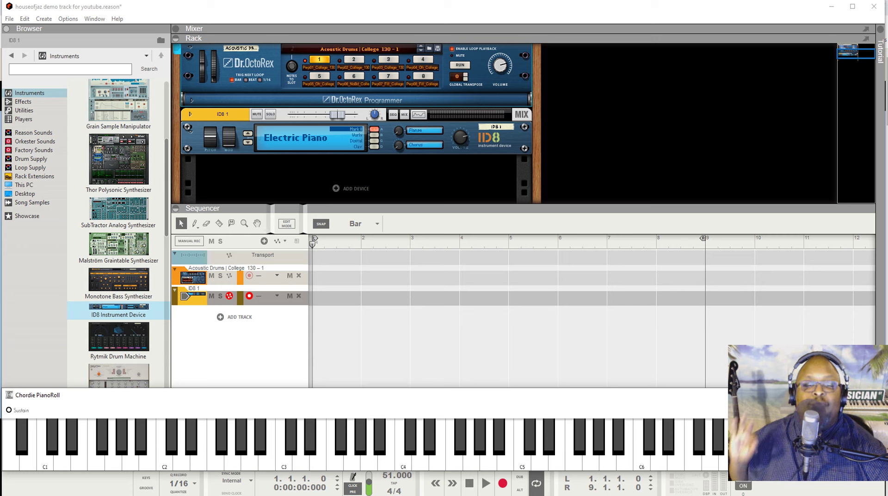
key(alt+Tab)
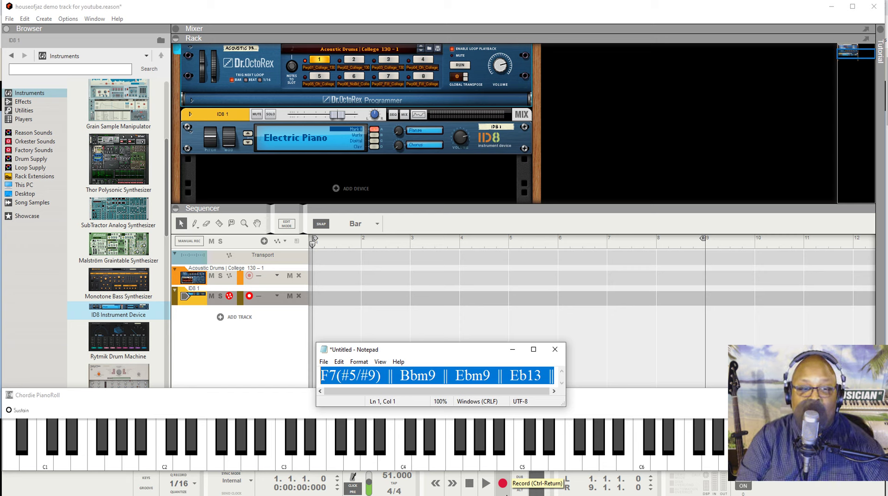
click(504, 487)
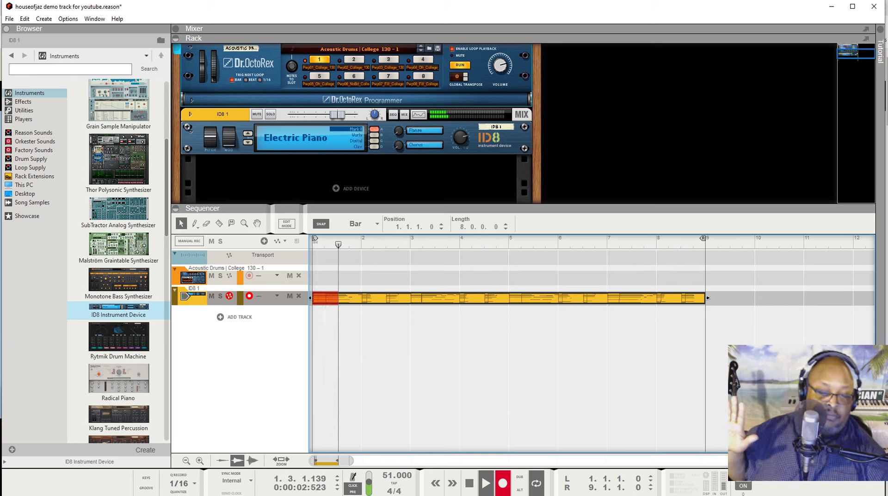
click(506, 488)
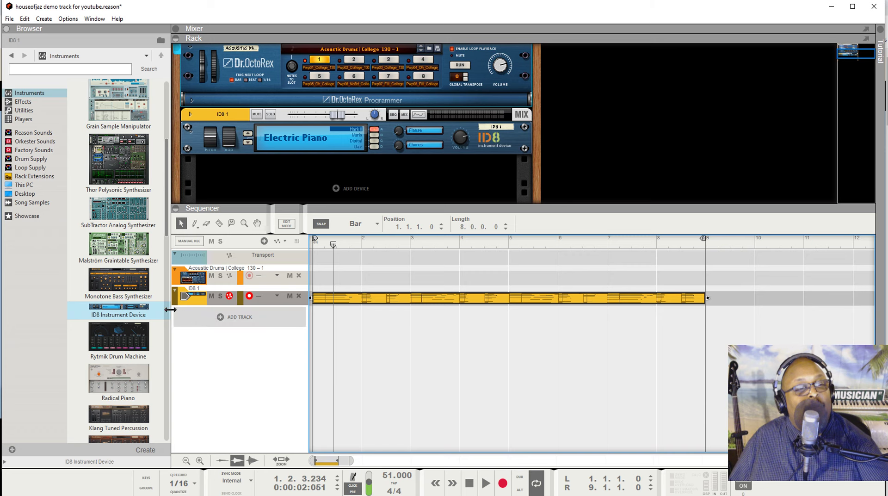
- Add a second ID8 Instrument Device to the rack below the first and switch it to the Bass category
click(116, 312)
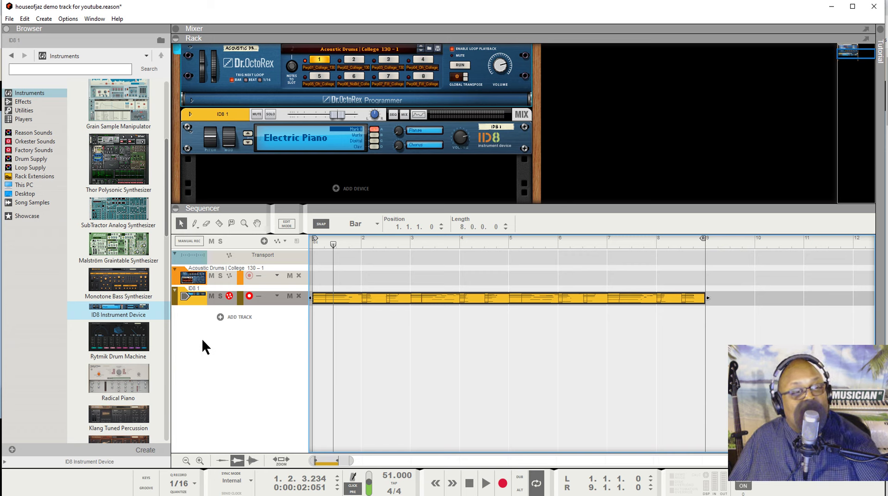
mouse_move(92, 316)
mouse_down()
mouse_move(231, 224)
mouse_move(287, 151)
mouse_up()
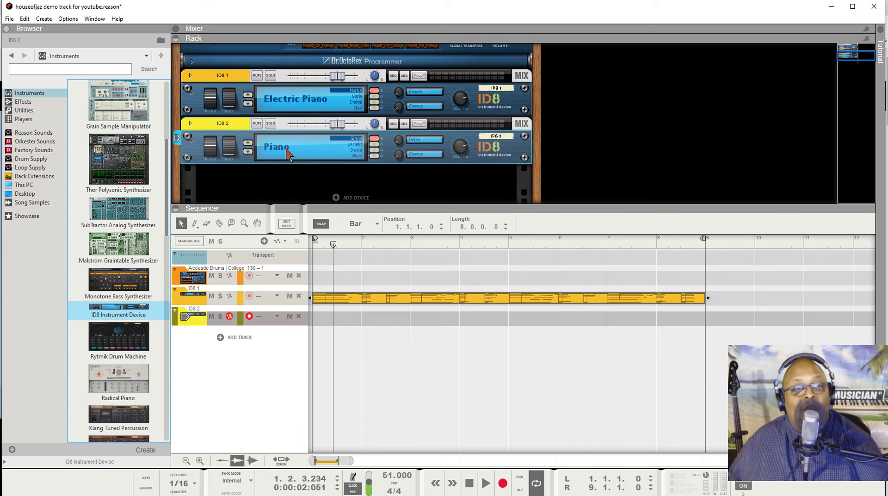
click(245, 153)
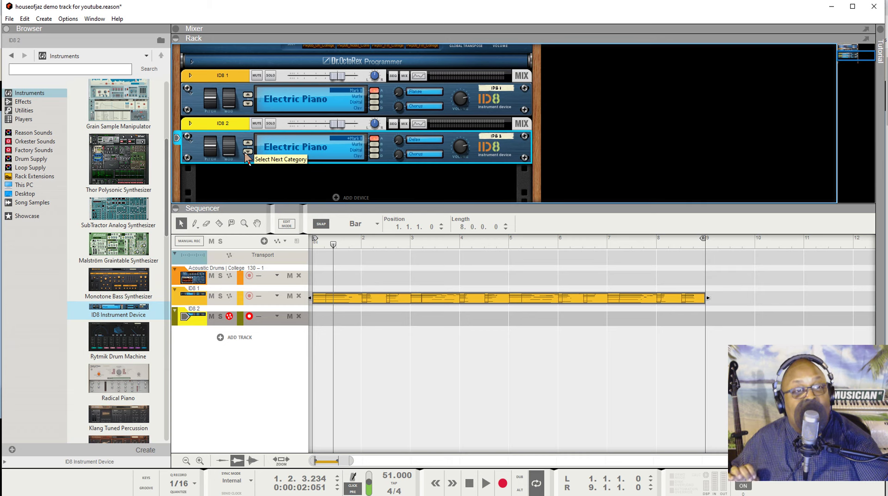
click(247, 152)
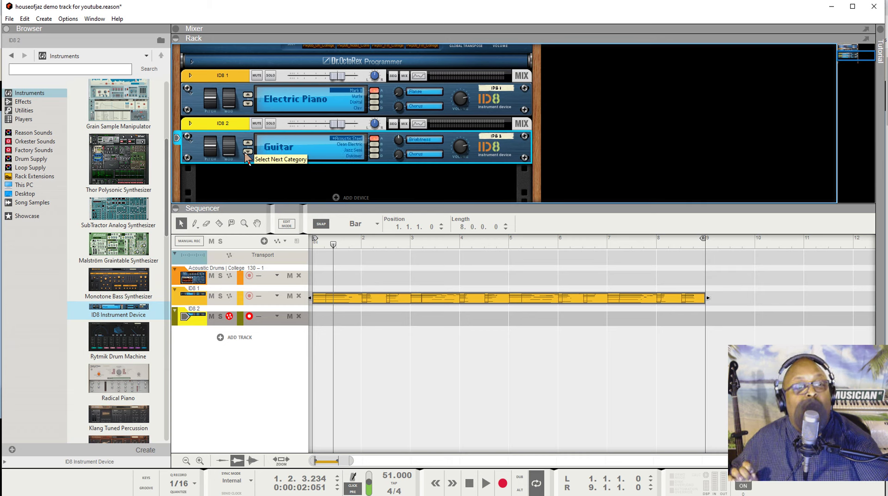
click(248, 152)
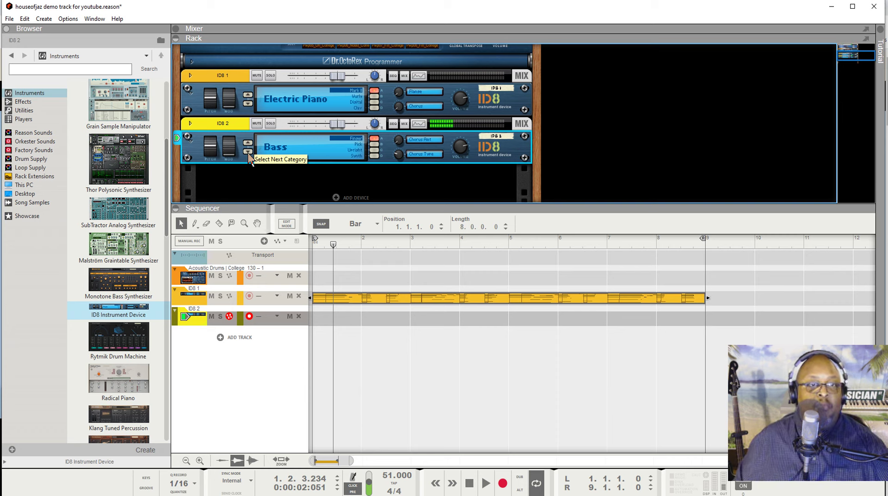
- Audition the second ID8's bass sounds B, C and D, ending on sound A, Finger
click(374, 145)
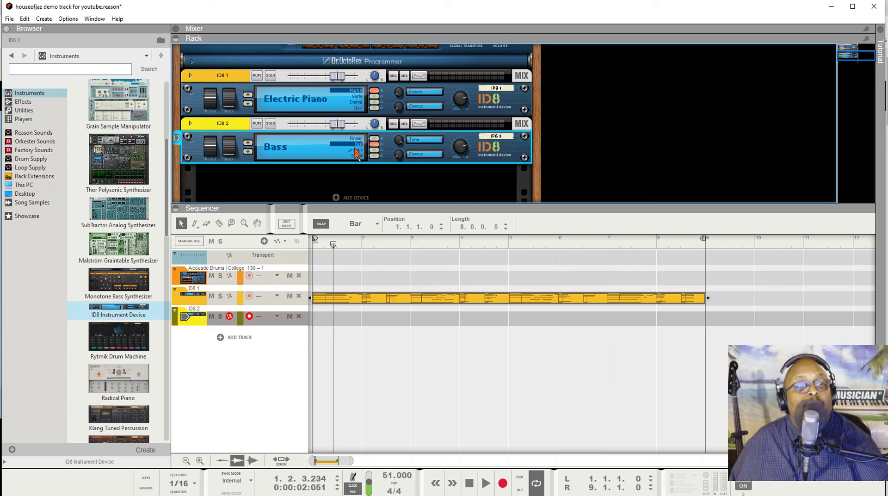
click(374, 149)
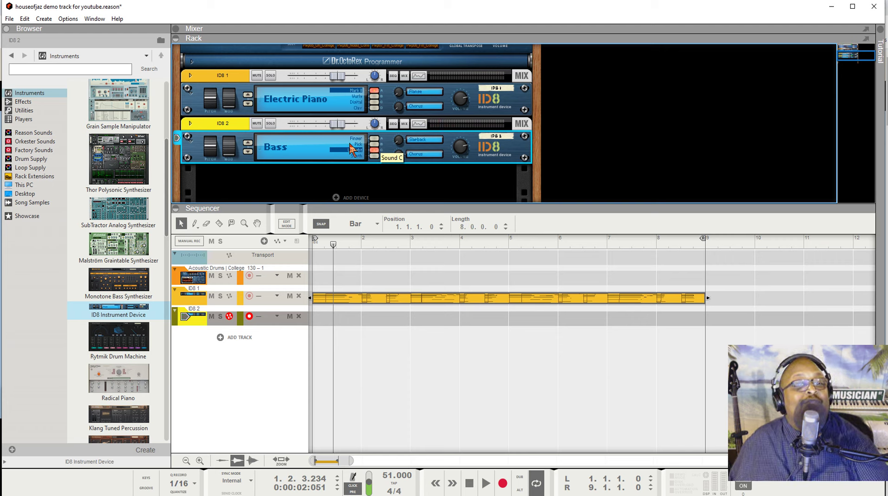
click(357, 156)
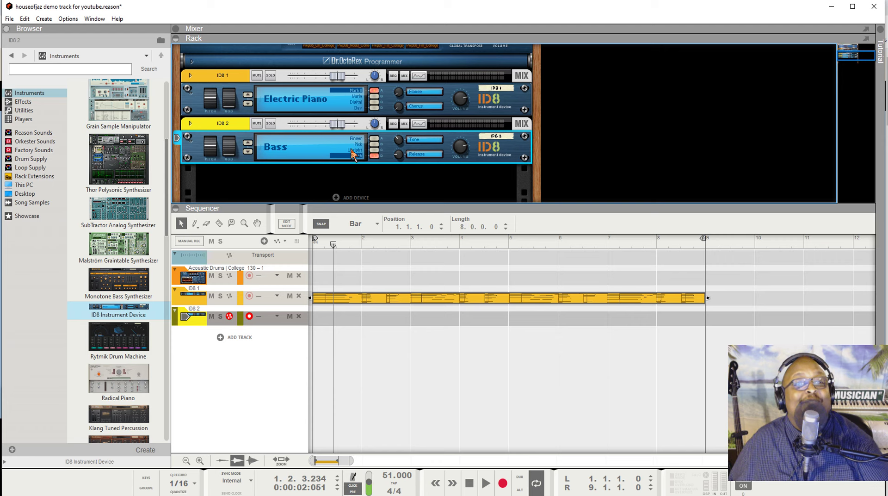
click(374, 139)
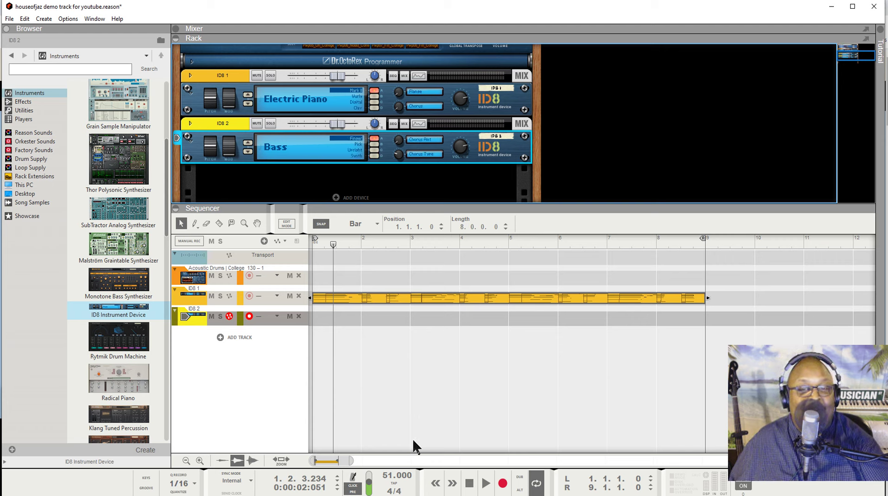
- Play the recorded electric piano part back from the start of the song, and stop with the playhead at bar 1
click(469, 482)
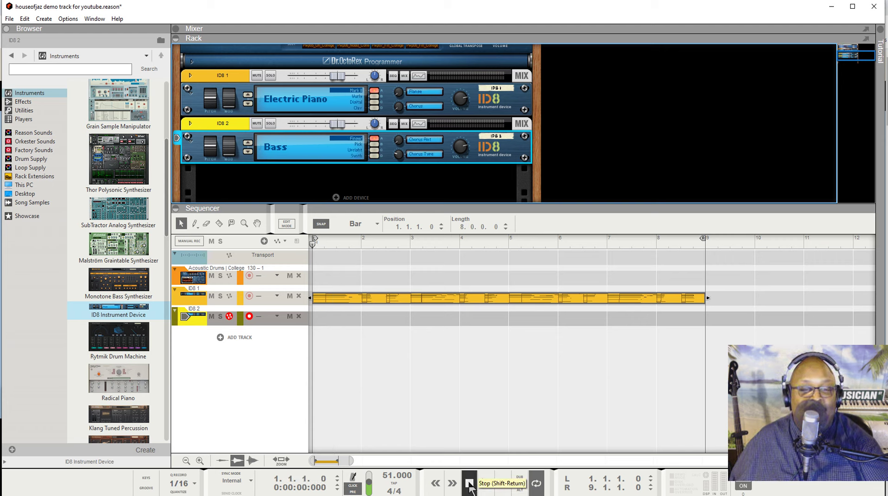
click(486, 482)
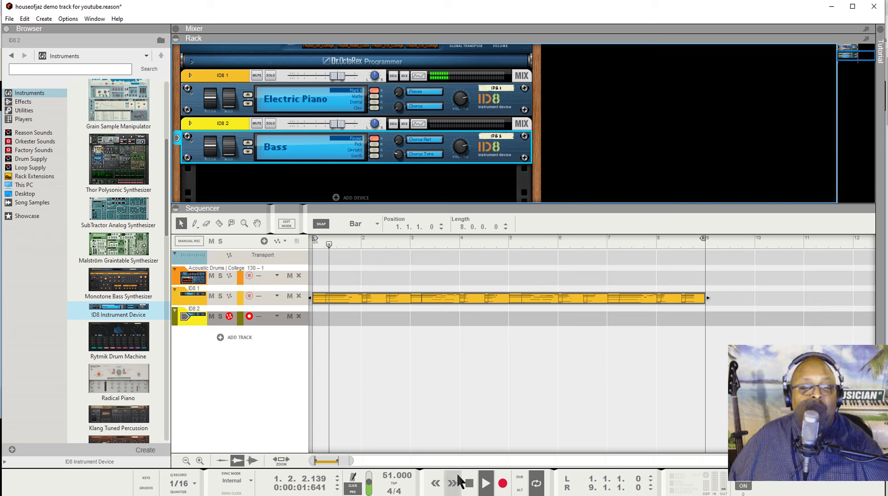
click(469, 484)
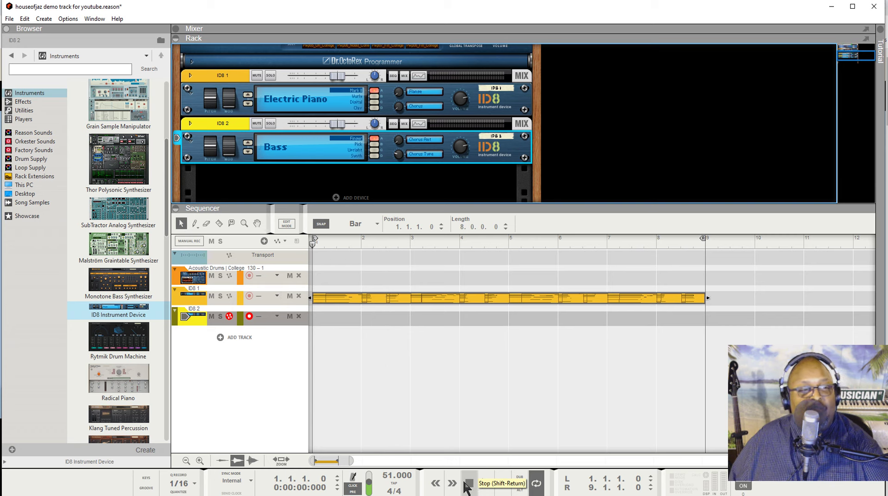
- Rename the Acoustic Drums sequencer track as Drums
double_click(206, 268)
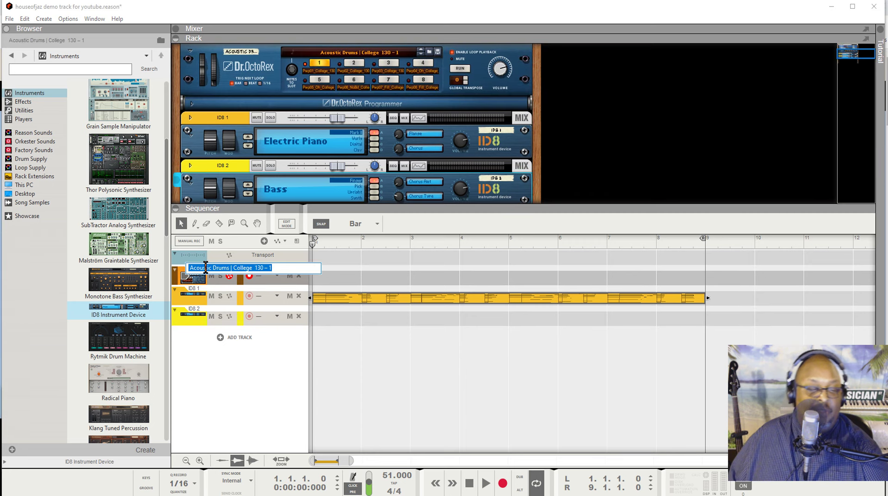
text(Drums)
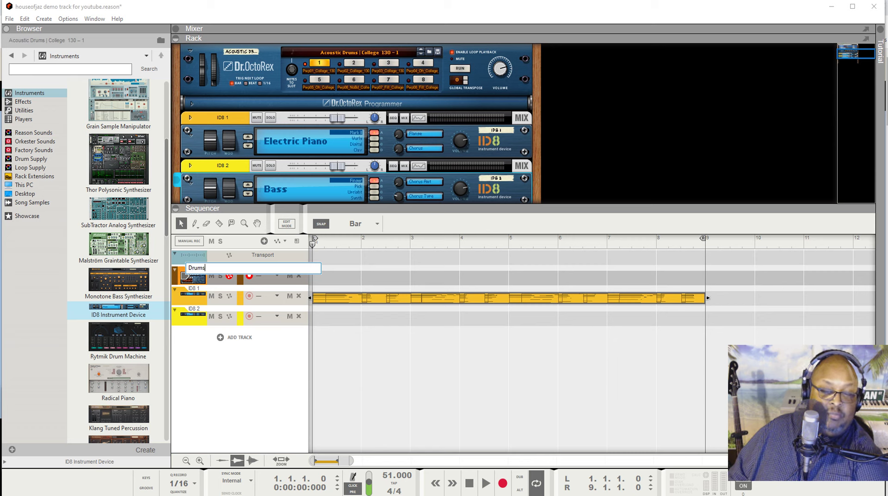
key(Return)
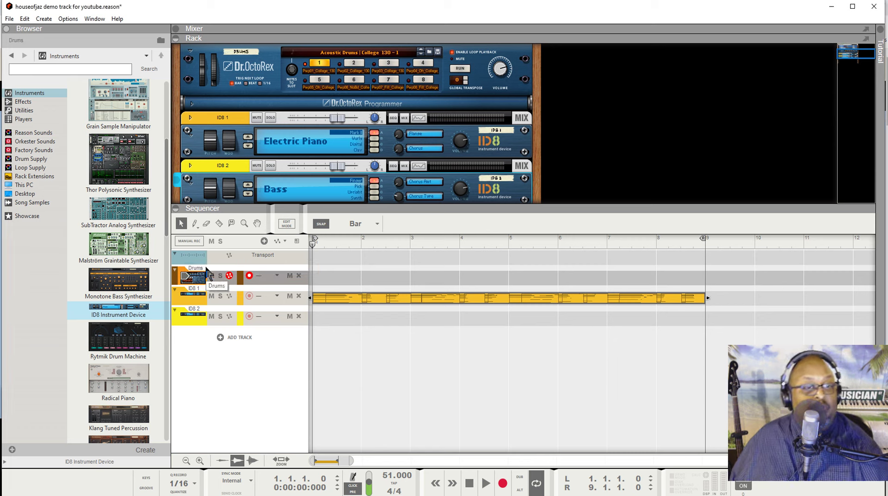
- Rename the first ID8 track as E. Piano and the second ID8 track as Bass
double_click(198, 290)
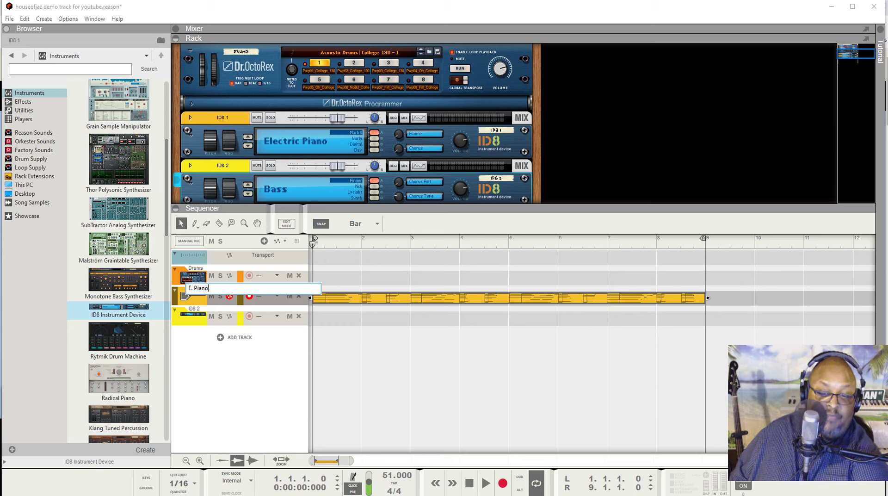
key(Return)
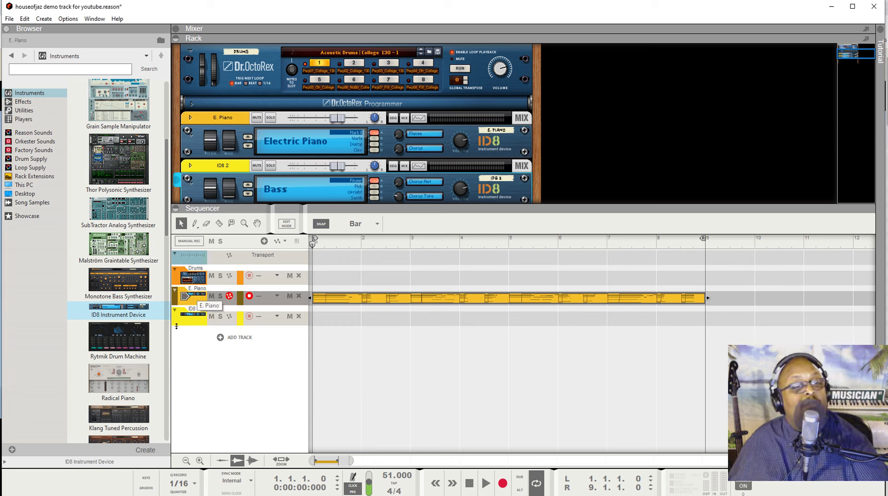
double_click(198, 316)
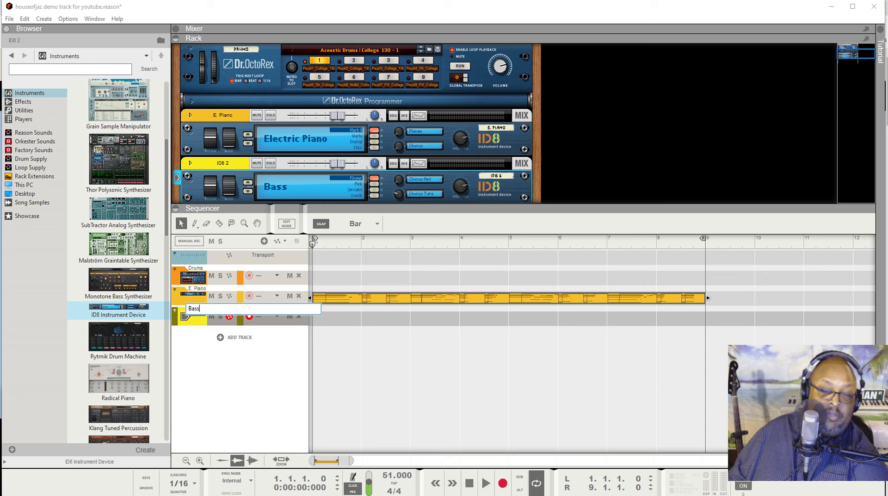
text(Bass)
key(Return)
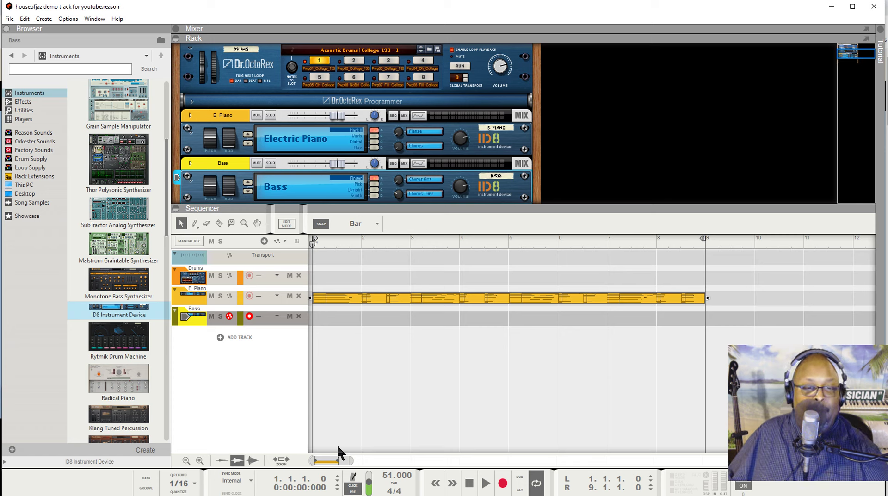
- Bring up the Chordie PianoRoll keyboard display and record an eight-bar bass part on the Bass track from bar 1
mouse_move(466, 495)
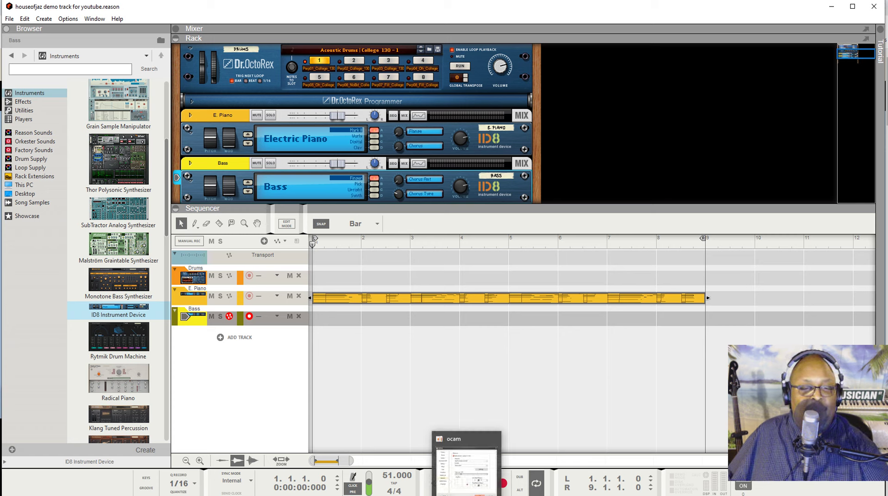
click(481, 483)
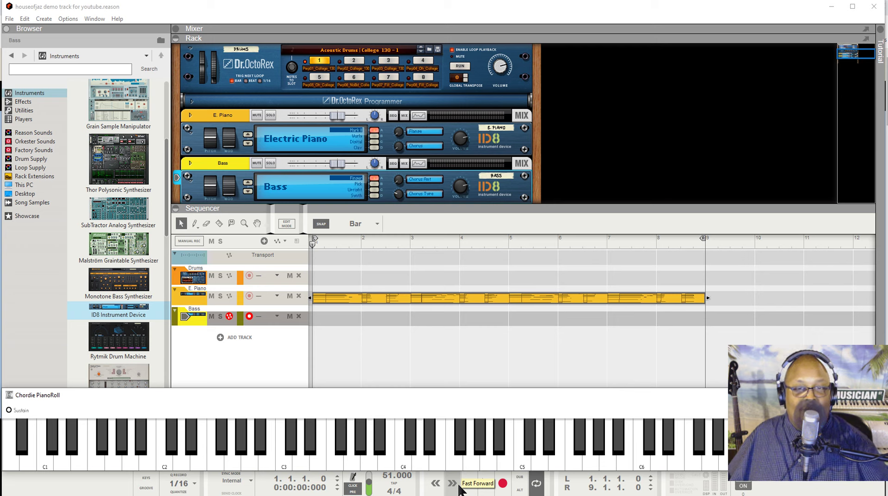
click(435, 485)
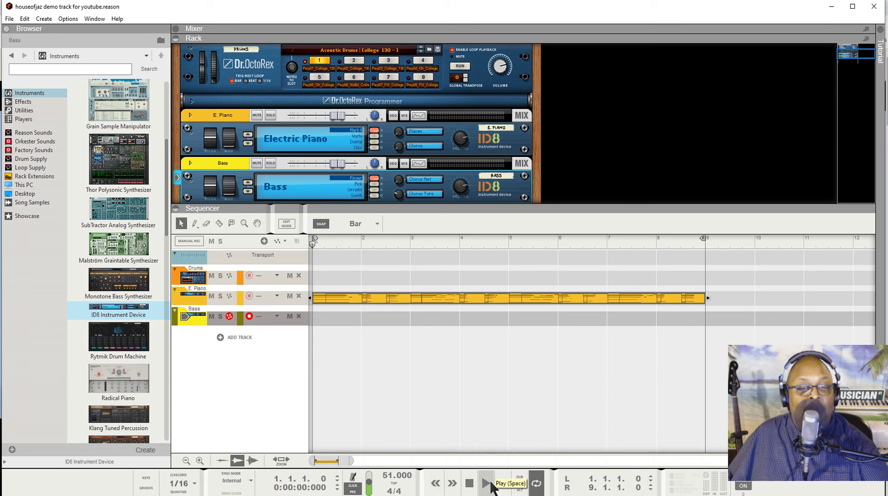
click(486, 491)
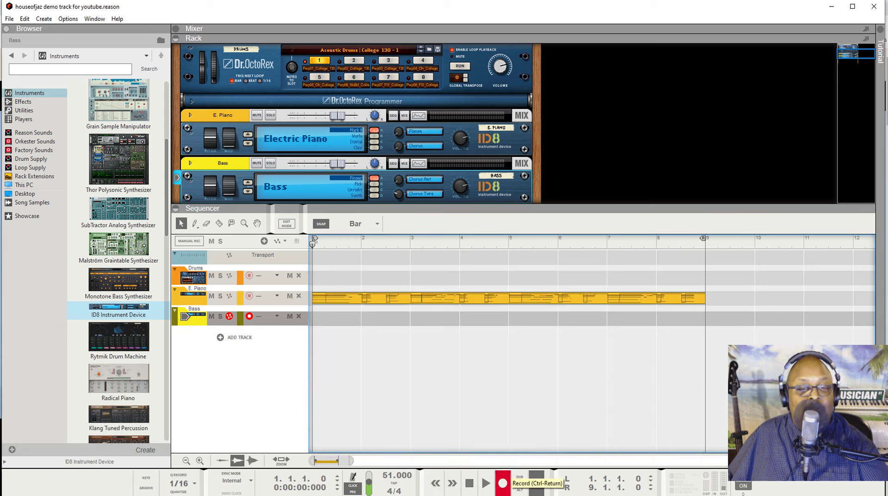
click(485, 490)
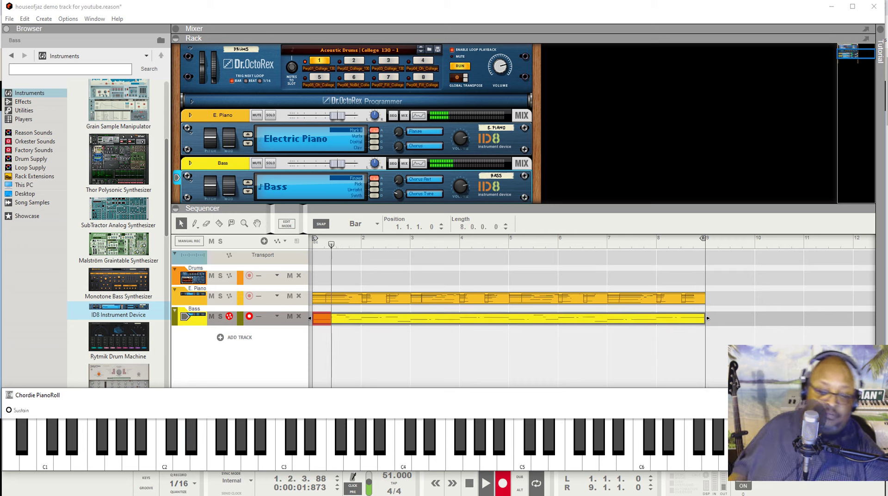
click(508, 481)
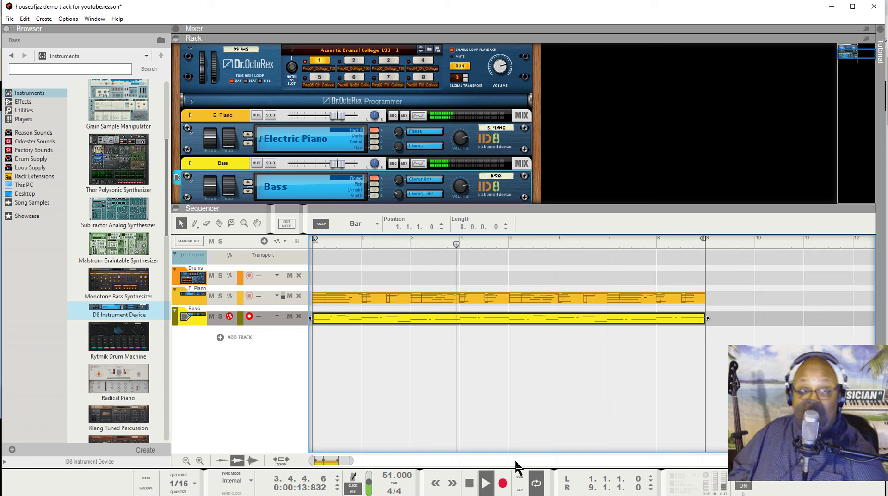
- Save the song, turn off the metronome click and stop playback
key(ctrl+s)
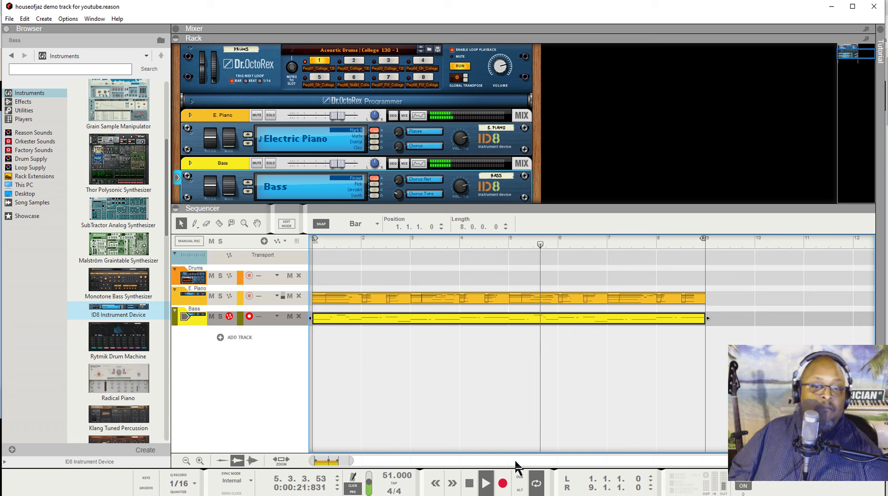
click(352, 488)
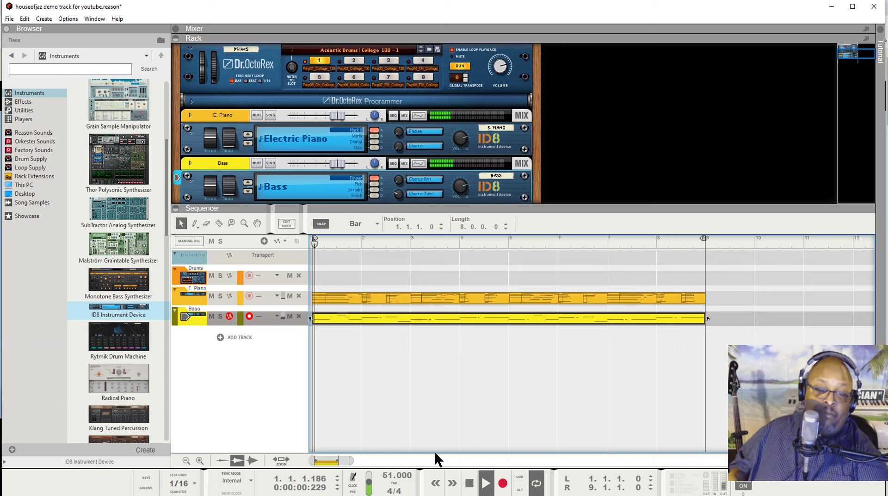
key(space)
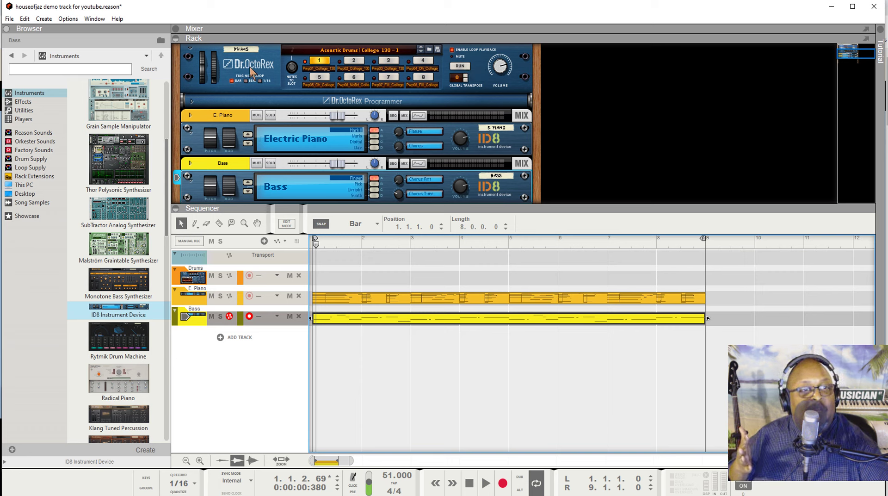
- Copy the Dr. Octo Rex loop to the Drums track and play the song from the start
right_click(196, 86)
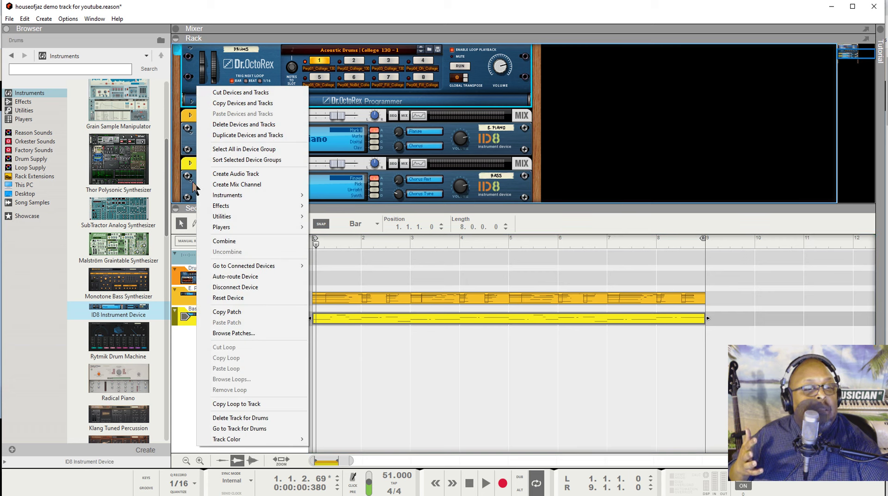
click(227, 404)
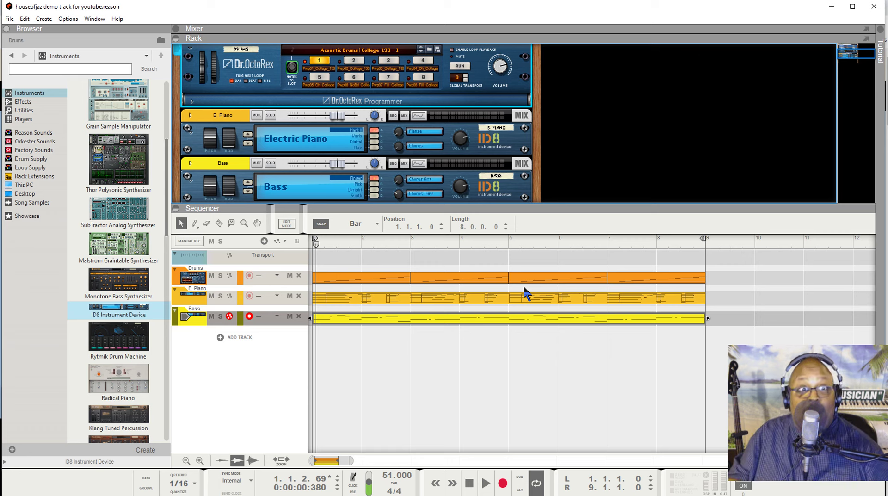
click(486, 485)
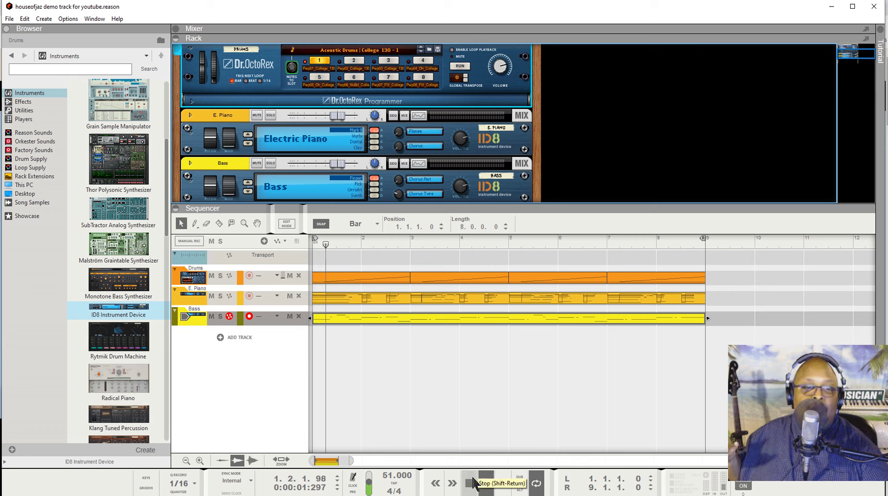
click(469, 484)
click(485, 483)
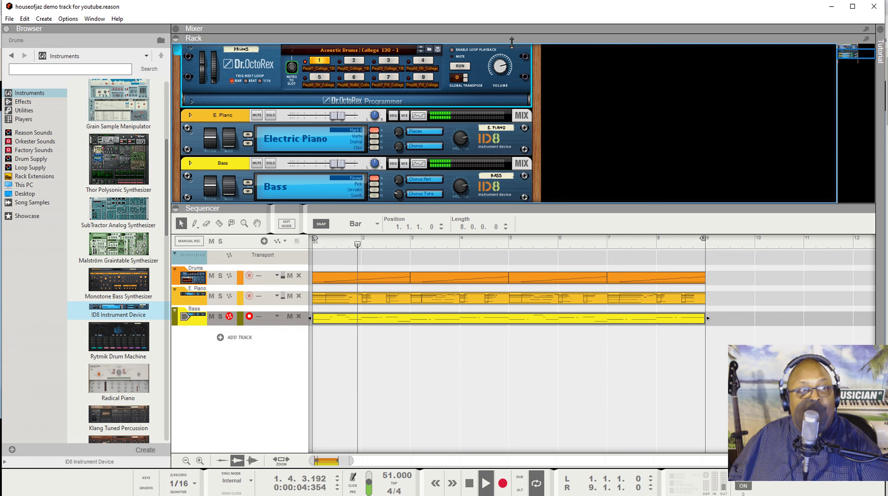
- Expand the mixer over the rack area, show the channel sends and faders, and stop playback
drag(513, 33, 534, 382)
scroll(501, 275, down, 5)
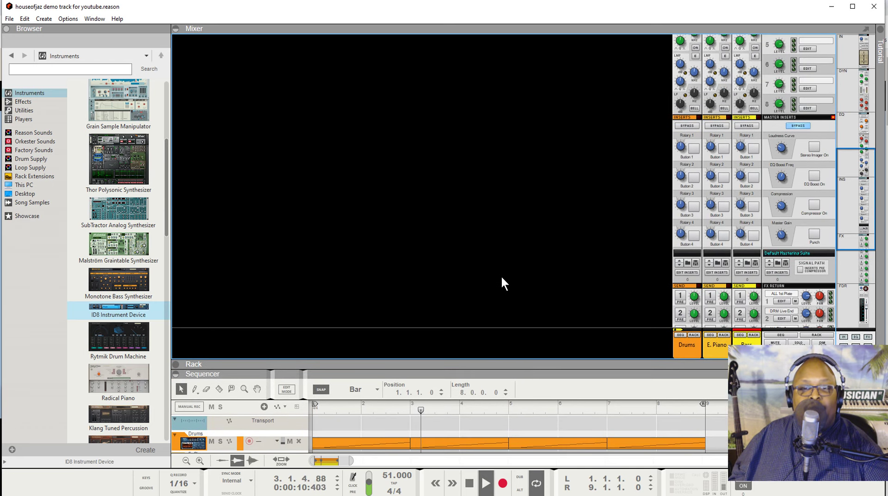
scroll(502, 276, down, 1)
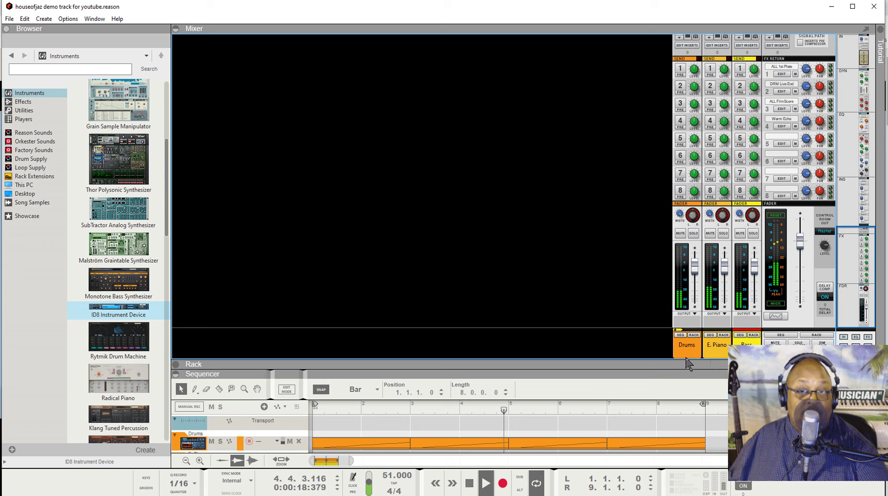
click(469, 483)
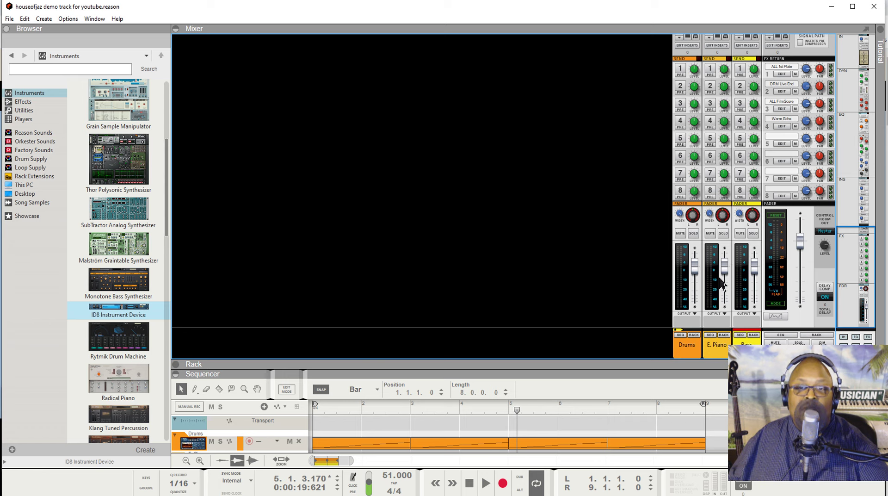
- Mute the E. Piano and Bass channels and play the drums alone from the start of the song
click(709, 234)
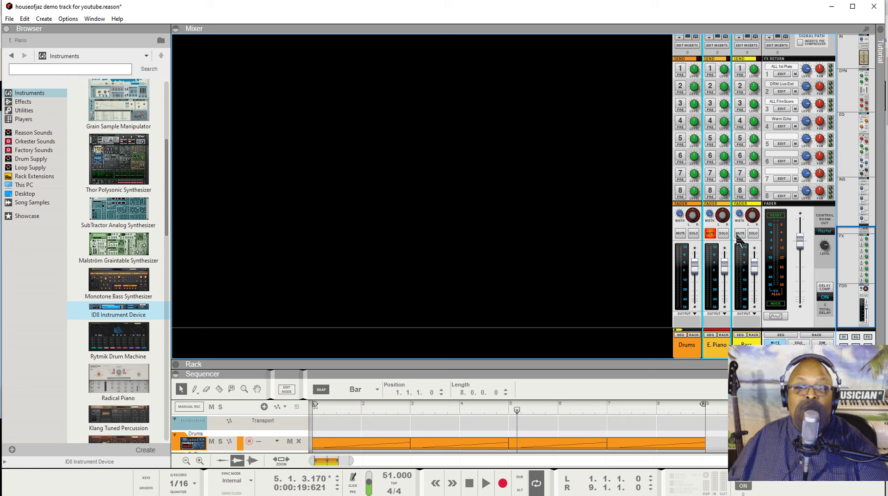
click(740, 234)
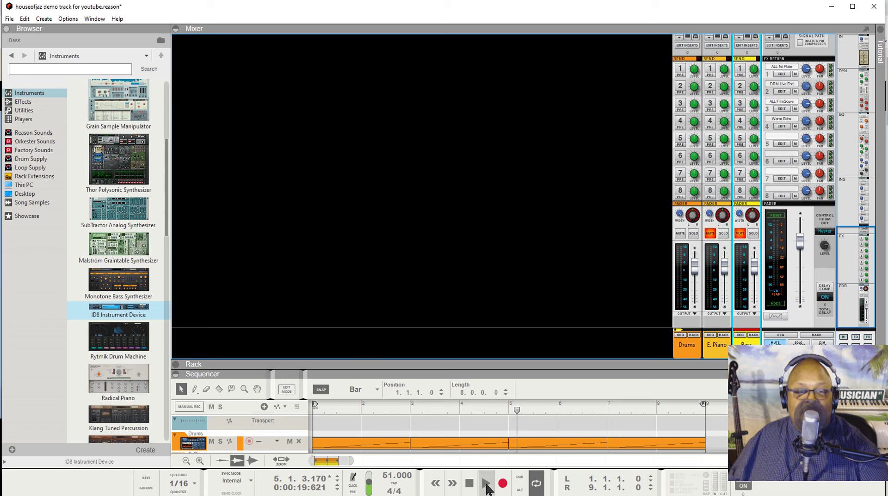
click(469, 483)
click(485, 483)
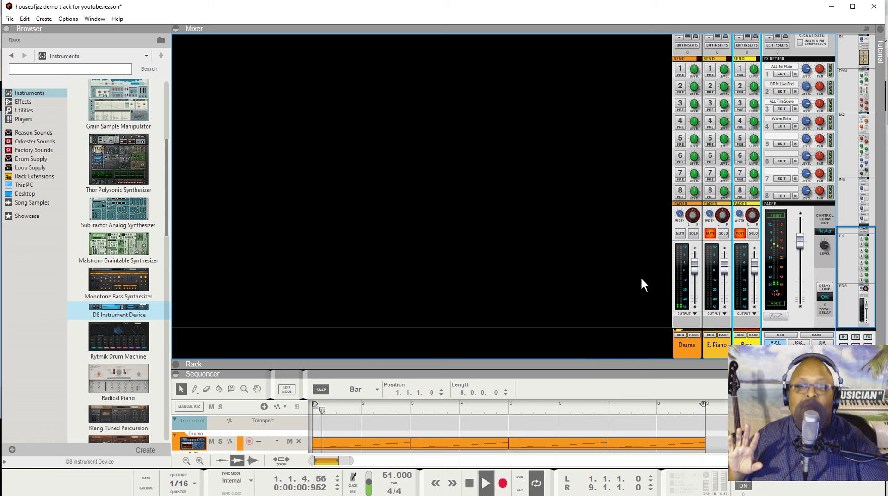
- Enable the compressor in the dynamics section of the Drums channel
scroll(683, 148, up, 5)
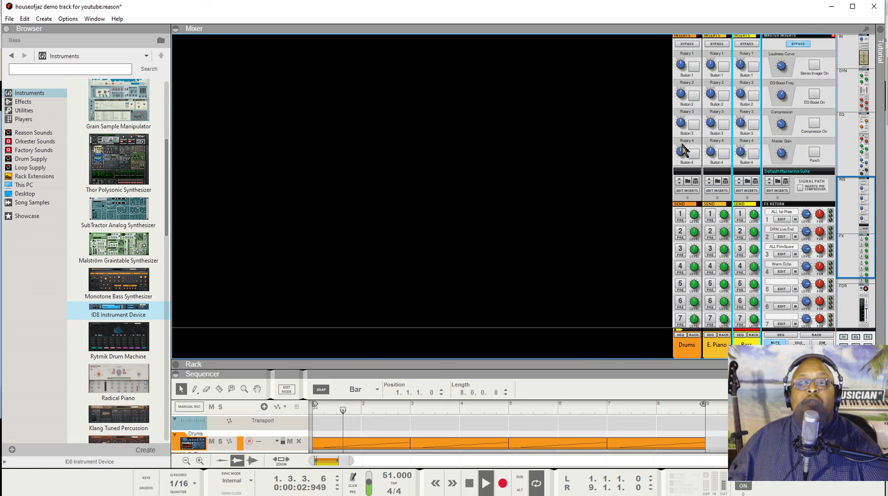
scroll(684, 149, up, 8)
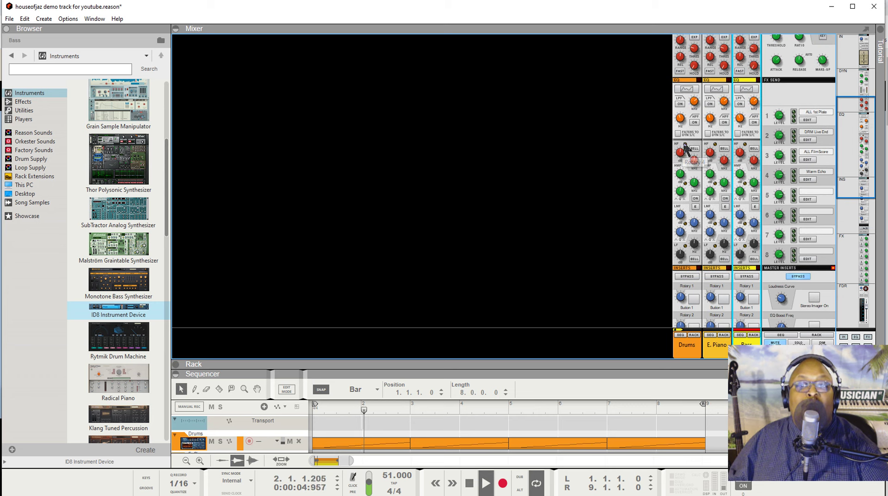
scroll(685, 148, up, 3)
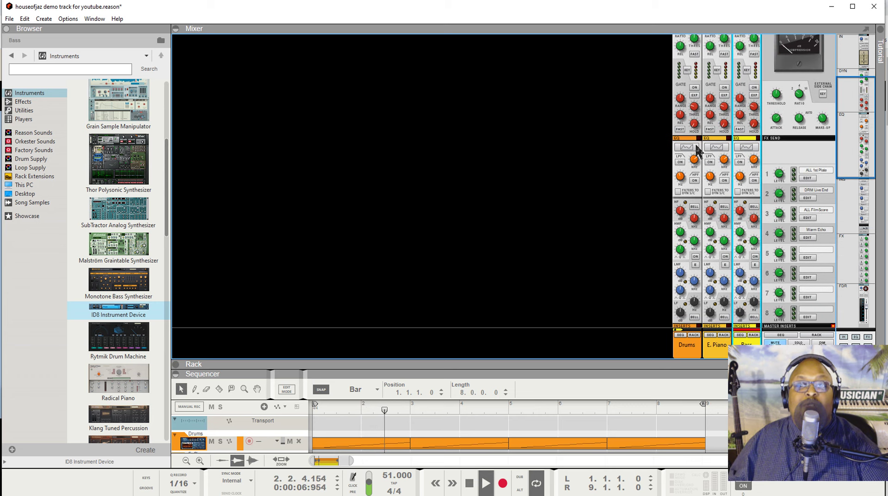
scroll(696, 149, up, 4)
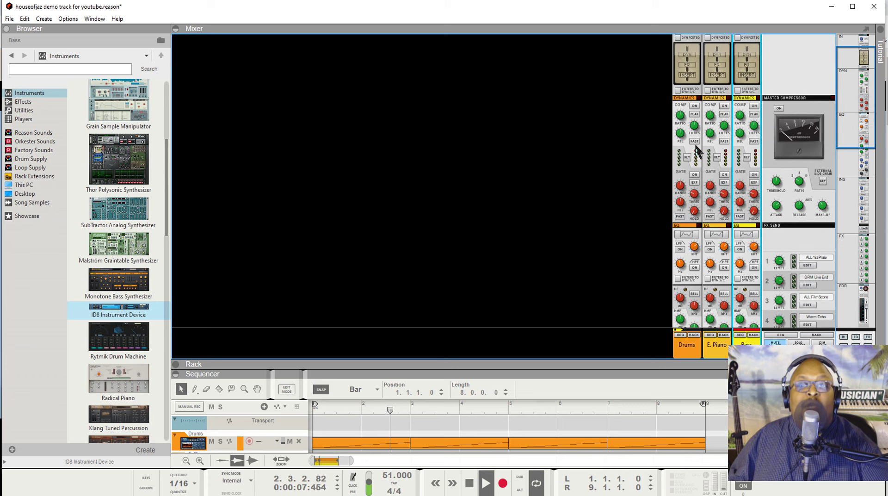
click(693, 106)
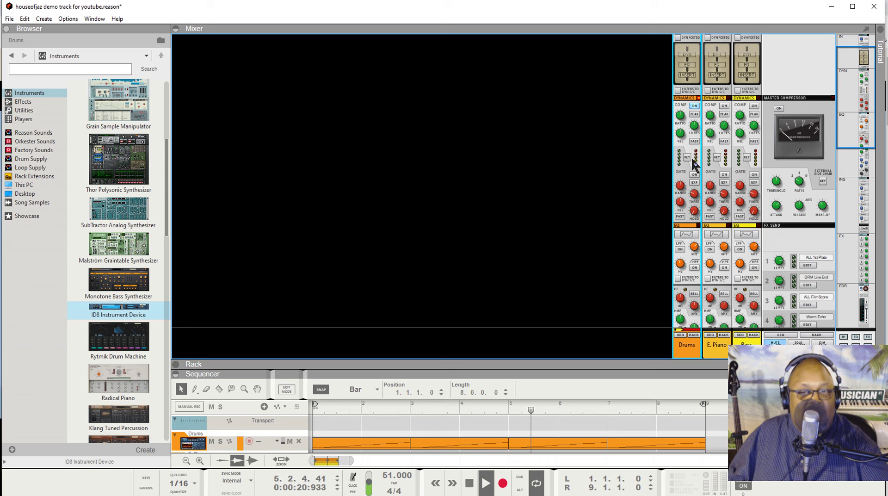
- Examine the Drums channel's EQ, dynamics, inserts and effect sends while the loop plays
scroll(692, 159, down, 5)
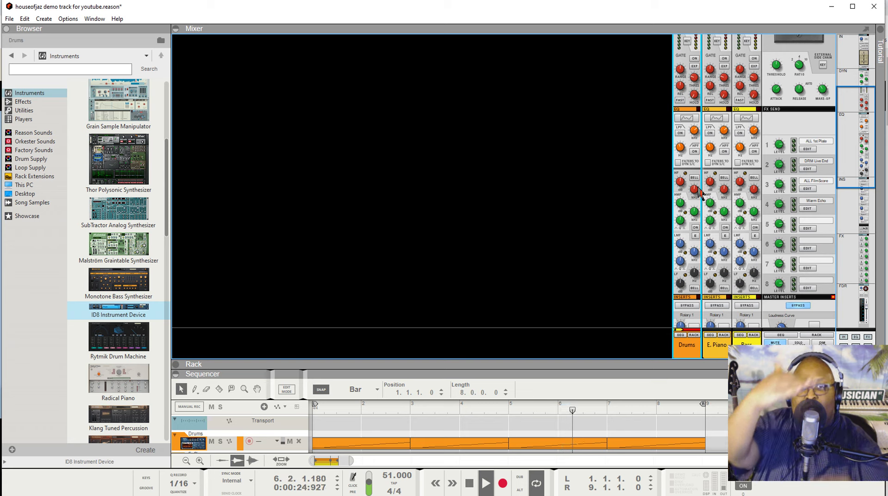
mouse_move(699, 193)
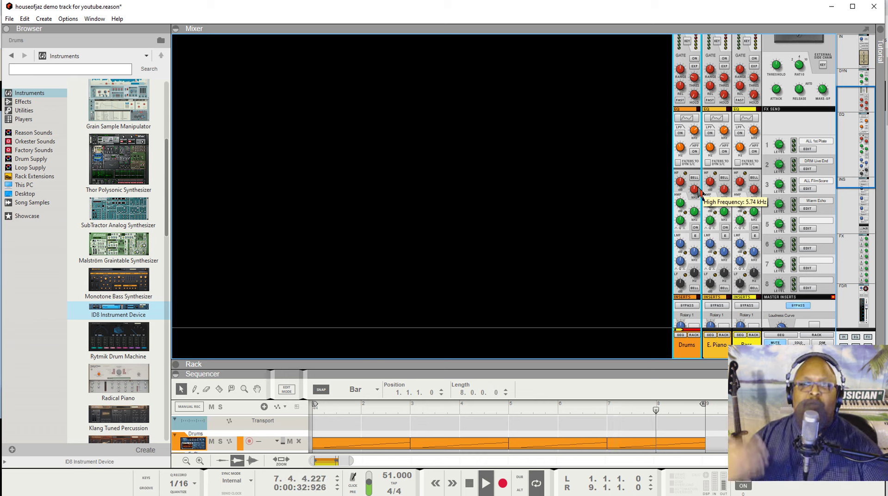
scroll(698, 184, up, 5)
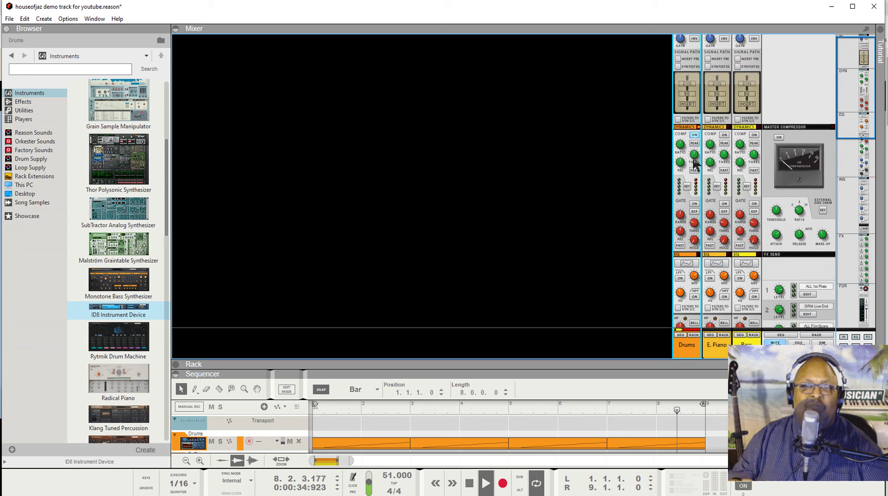
scroll(694, 163, up, 1)
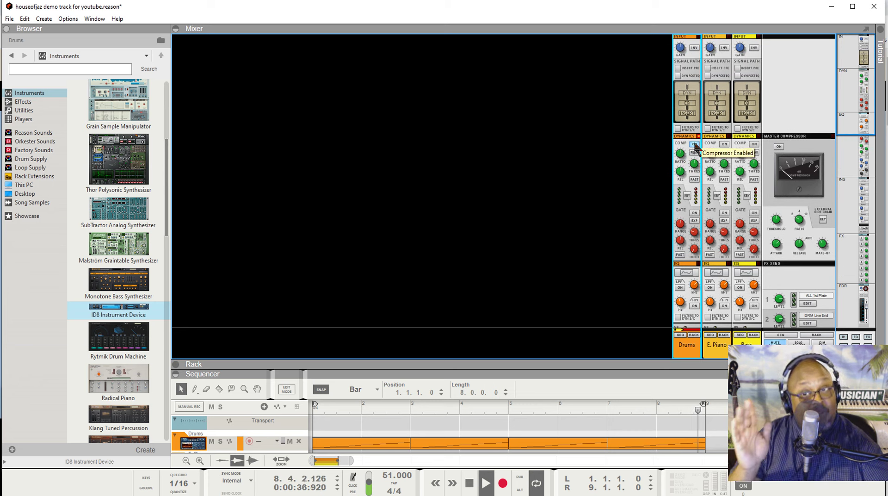
scroll(695, 147, down, 10)
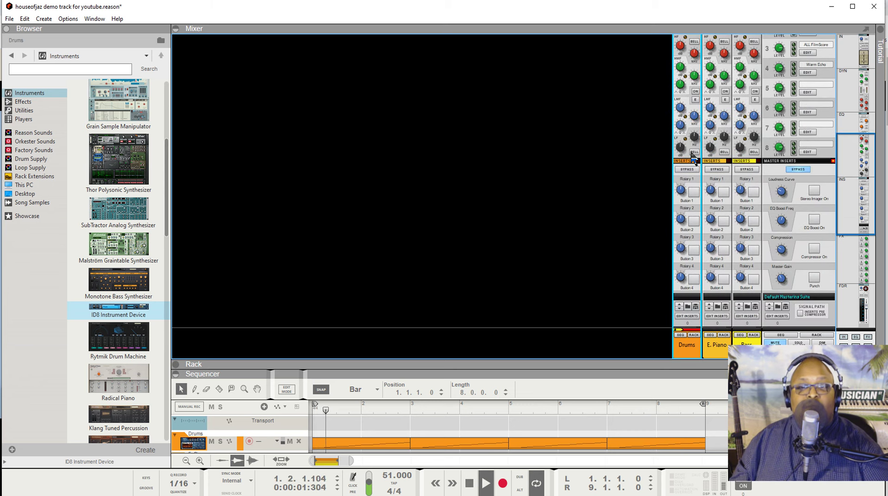
scroll(694, 157, down, 5)
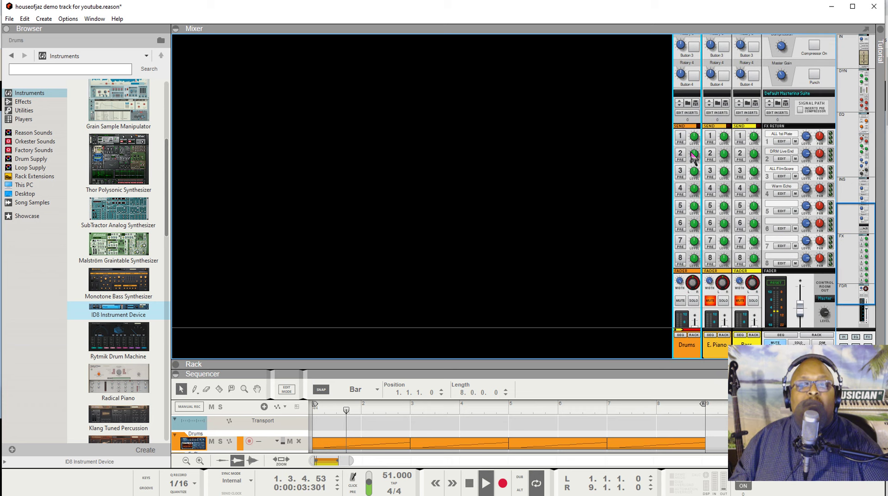
scroll(693, 157, up, 6)
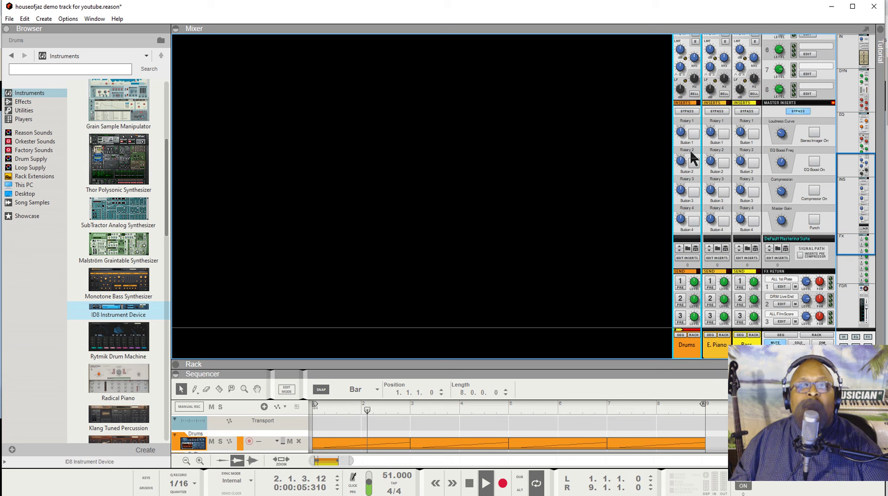
- Enable the low-pass filter in the Drums channel's EQ section and set its frequency to about 6.3 kHz
scroll(693, 157, up, 1)
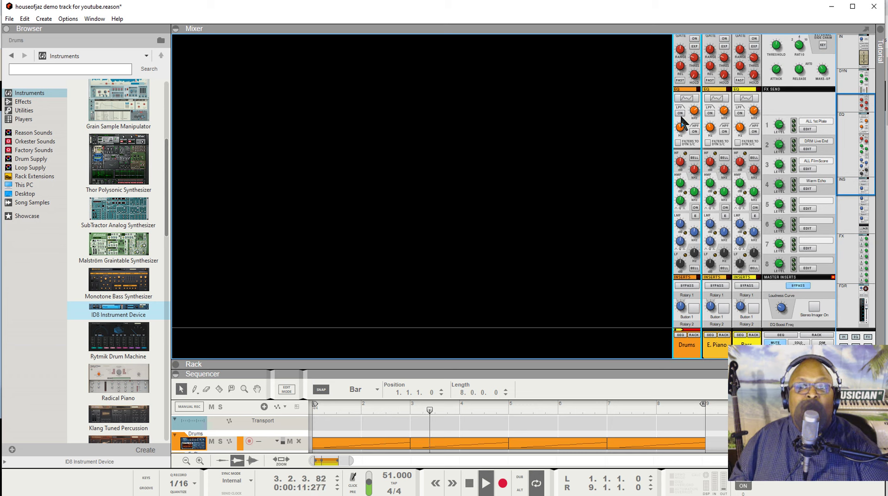
click(680, 113)
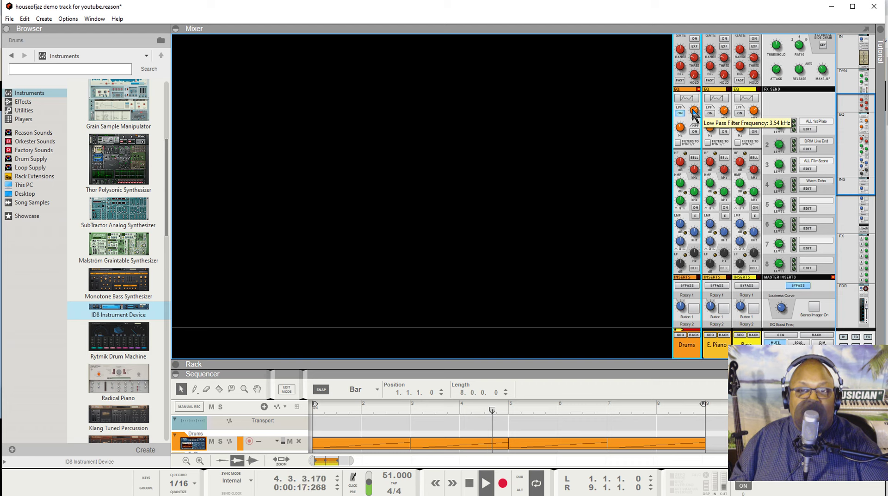
mouse_move(693, 112)
mouse_down()
mouse_move(686, 101)
mouse_move(692, 133)
mouse_move(680, 111)
mouse_up()
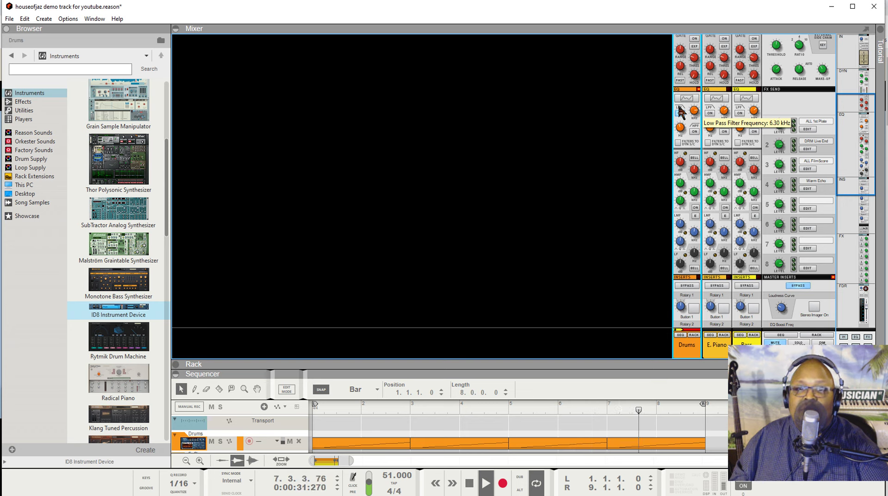
click(694, 132)
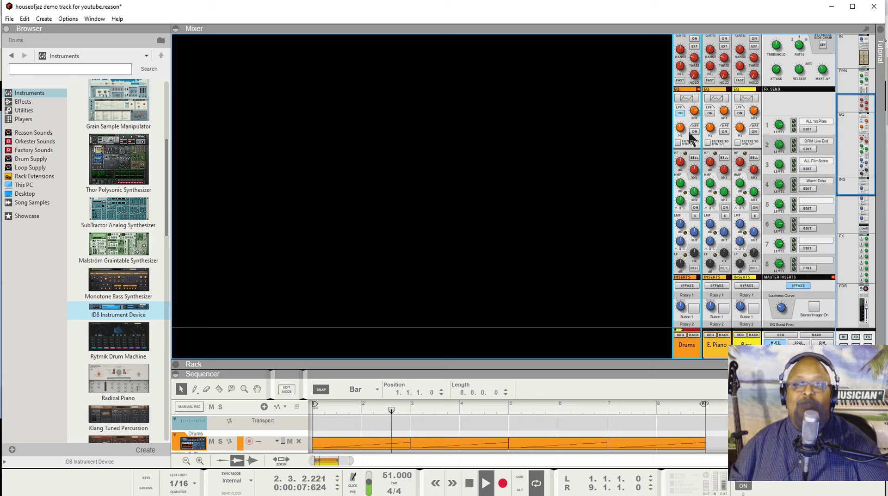
- Unmute the E. Piano channel and lower its fader to about -1.5 dB while the loop plays
scroll(694, 203, down, 5)
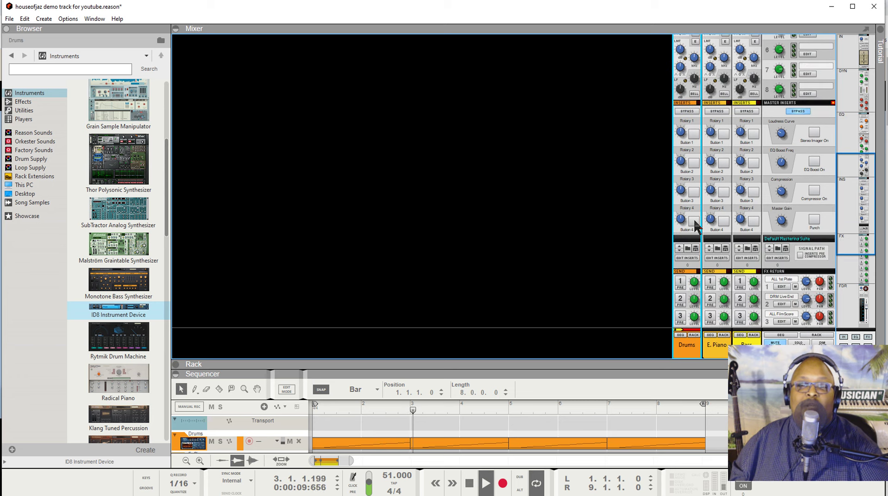
scroll(694, 227, down, 5)
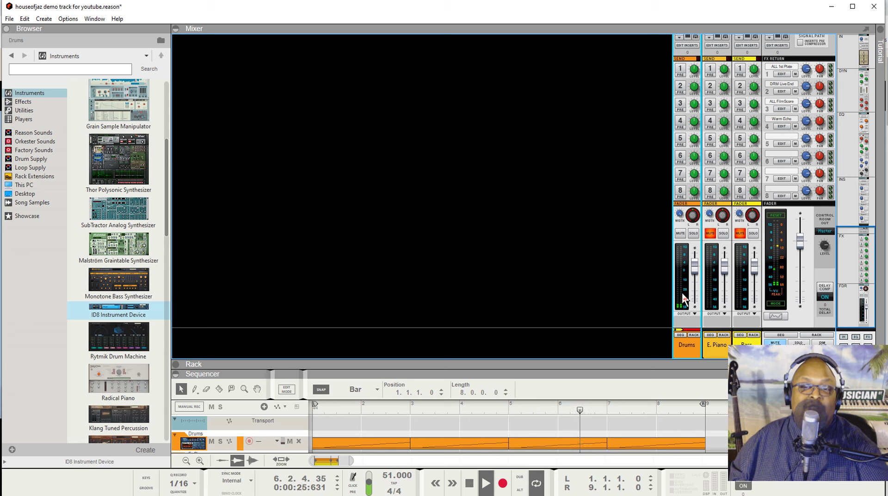
click(710, 234)
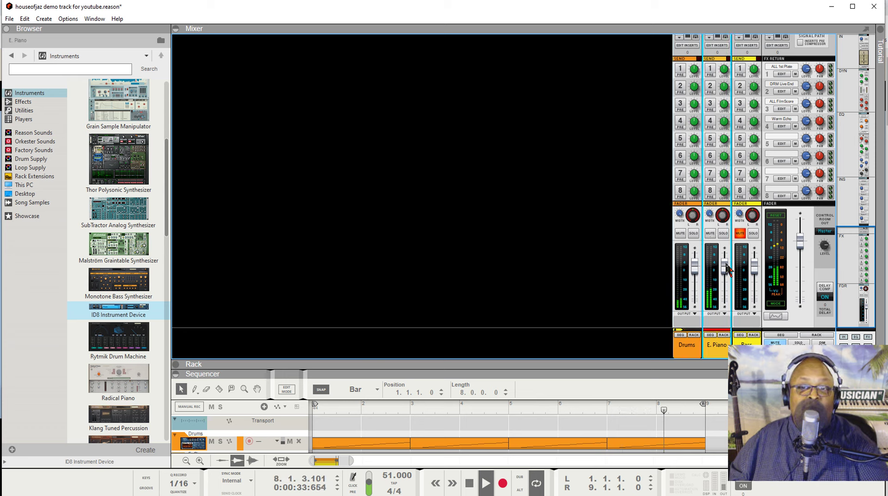
mouse_move(727, 272)
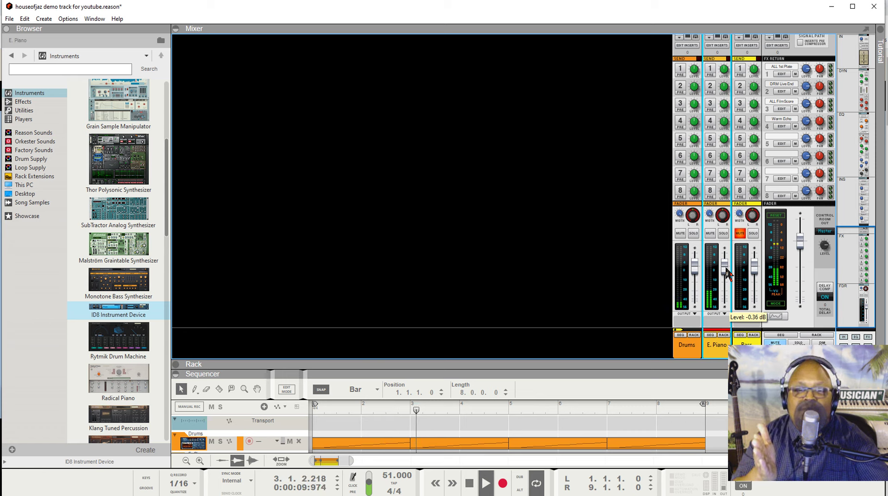
drag(726, 273, 726, 273)
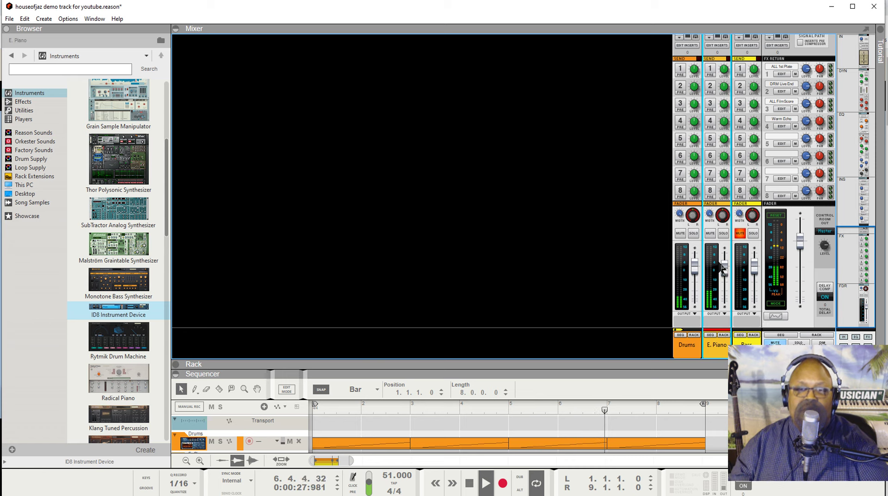
- Unmute the Bass channel and enable the compressor in its dynamics section
click(740, 234)
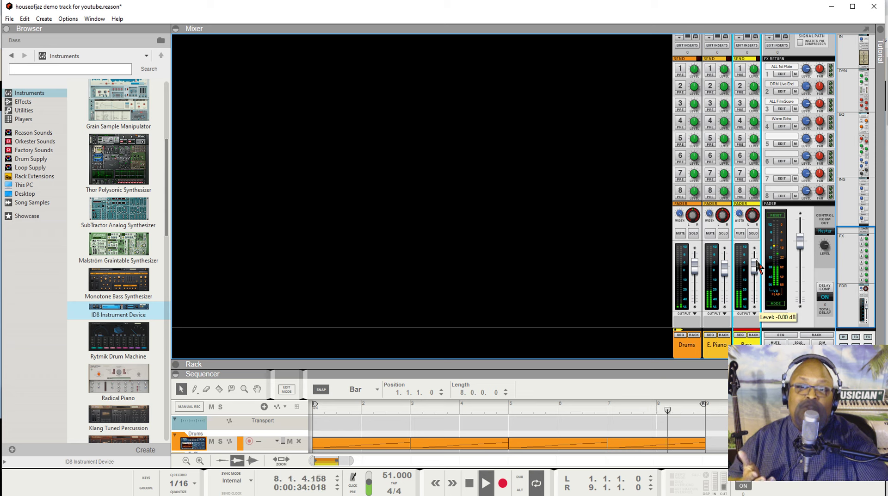
scroll(740, 143, up, 5)
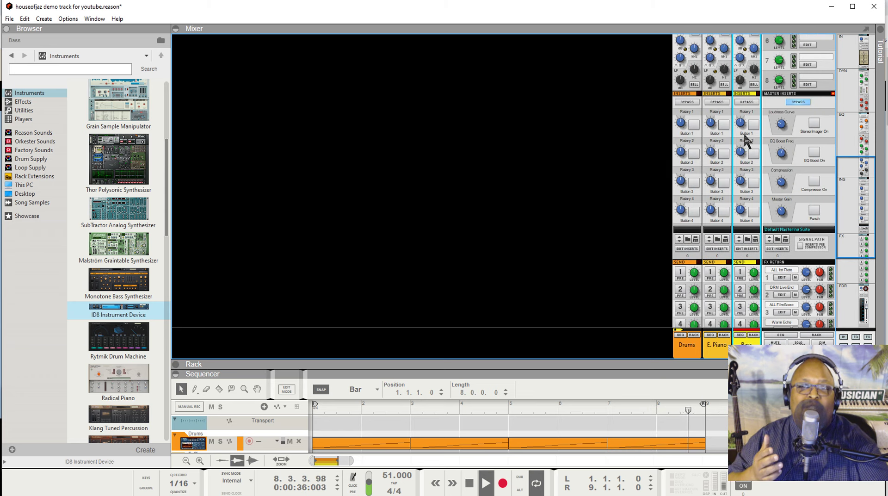
scroll(745, 140, up, 5)
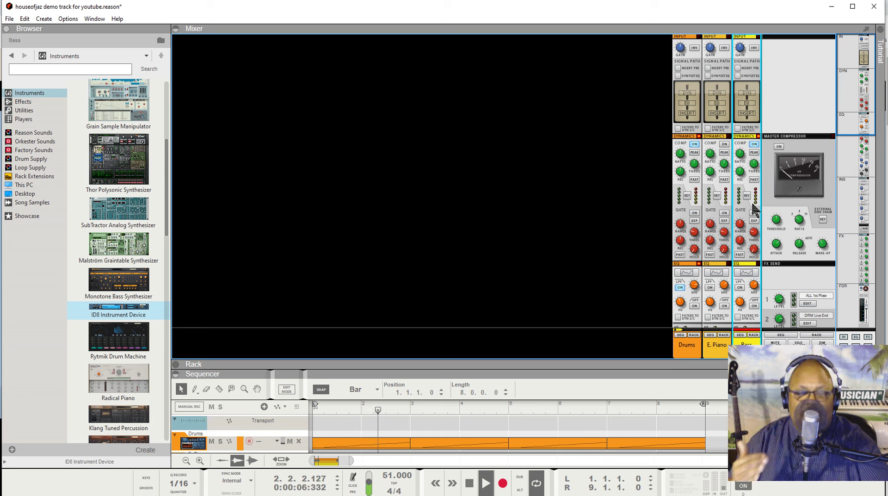
scroll(754, 209, down, 8)
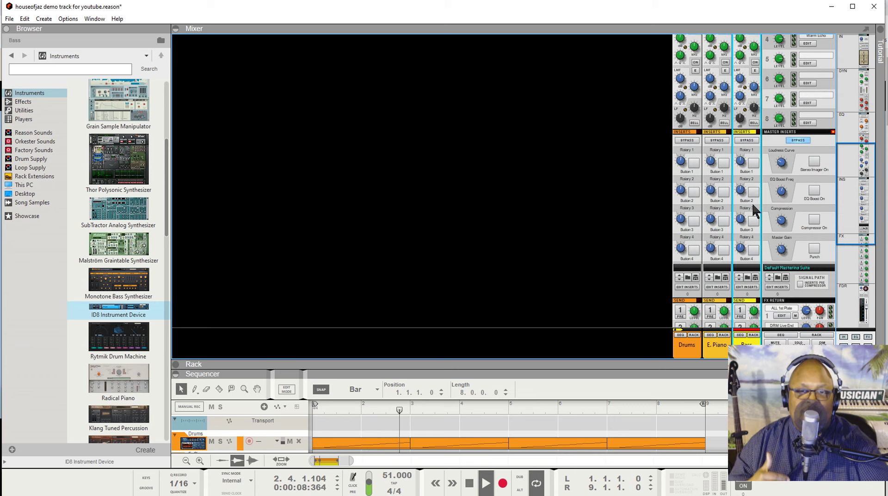
- Lower the Bass channel's fader to about -3.4 dB to balance it with the drums and piano
scroll(754, 212, down, 5)
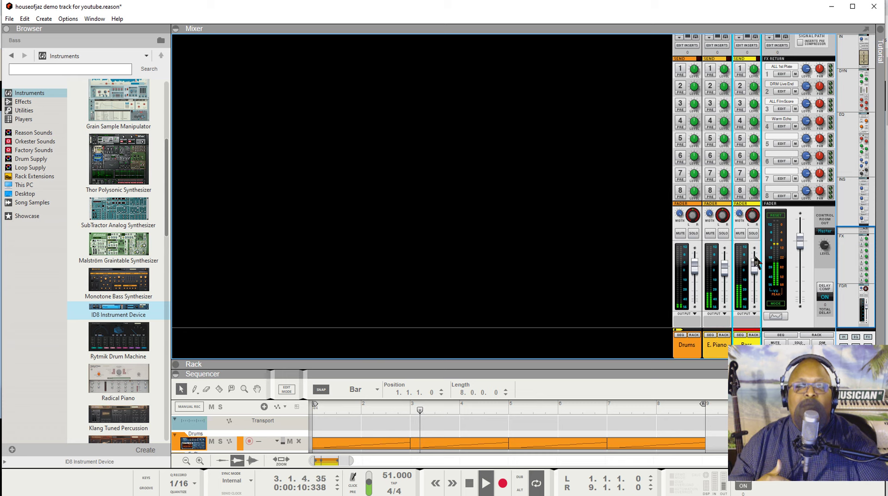
mouse_move(755, 272)
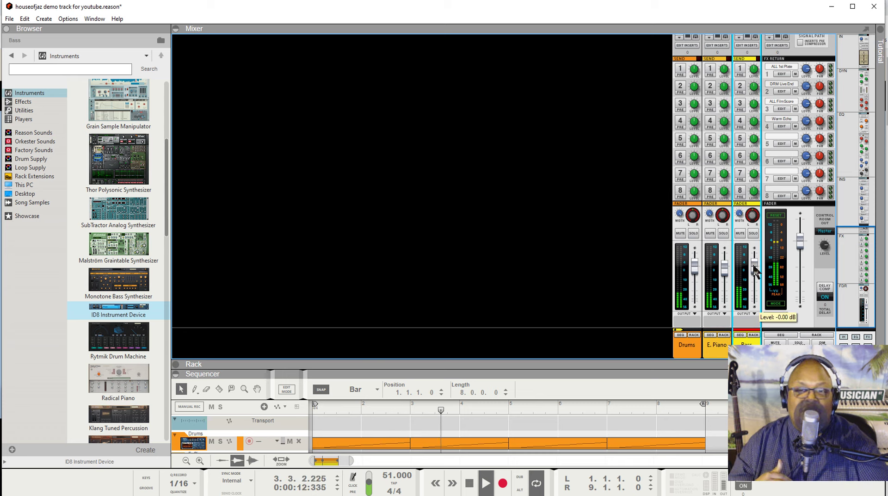
mouse_move(756, 273)
mouse_down()
mouse_move(757, 315)
mouse_move(754, 273)
mouse_up()
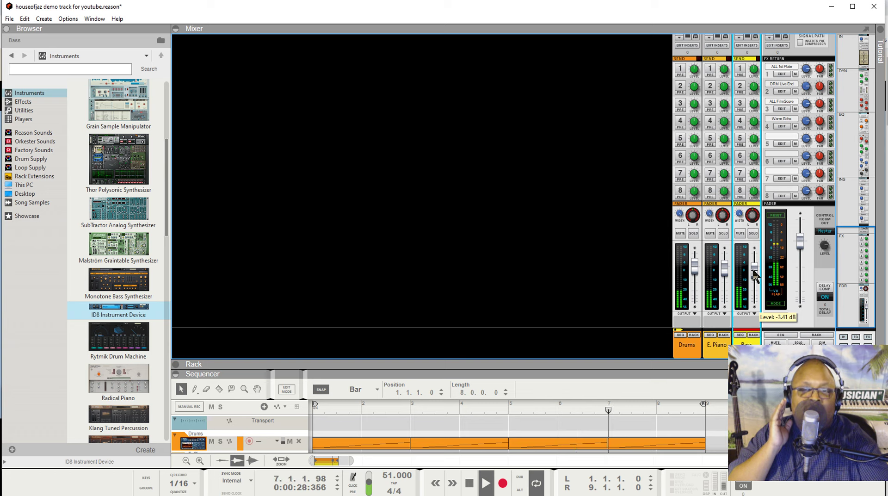
drag(752, 274, 752, 275)
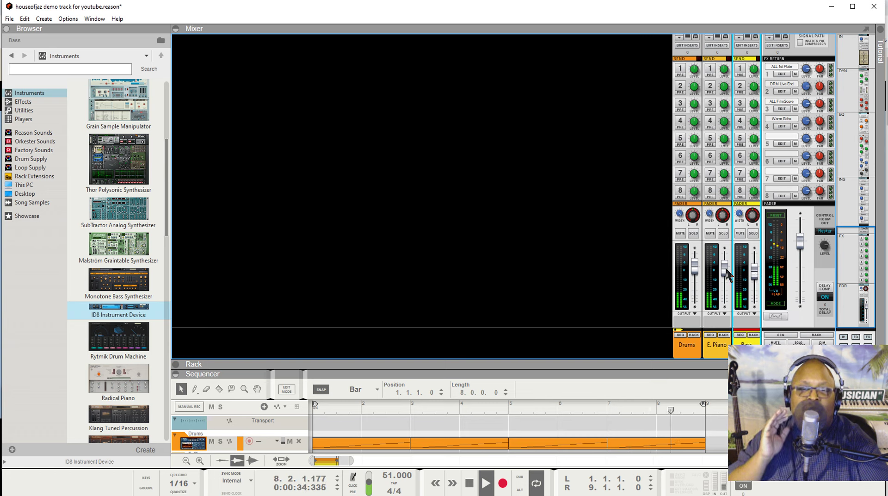
- Enable the compressor in the dynamics section of the E. Piano channel
scroll(715, 172, up, 5)
scroll(715, 172, up, 5)
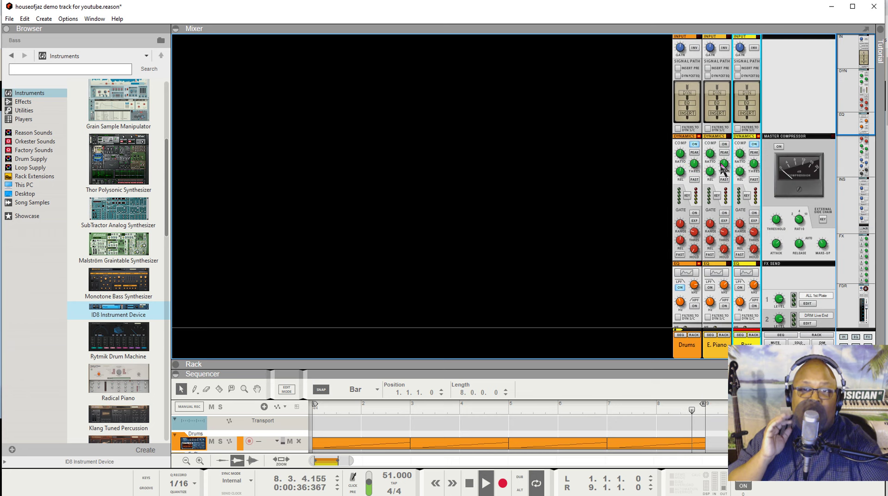
click(722, 163)
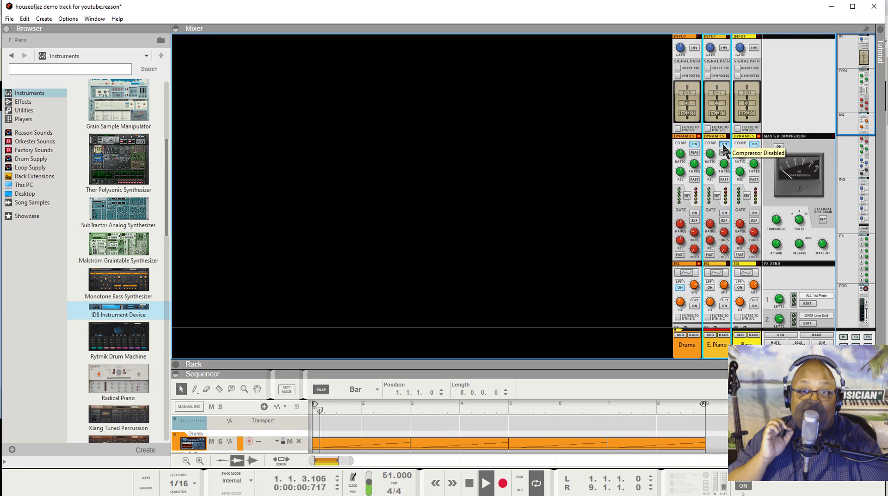
- Lower the E. Piano channel's fader to about -4.2 dB and stop playback
scroll(720, 176, down, 10)
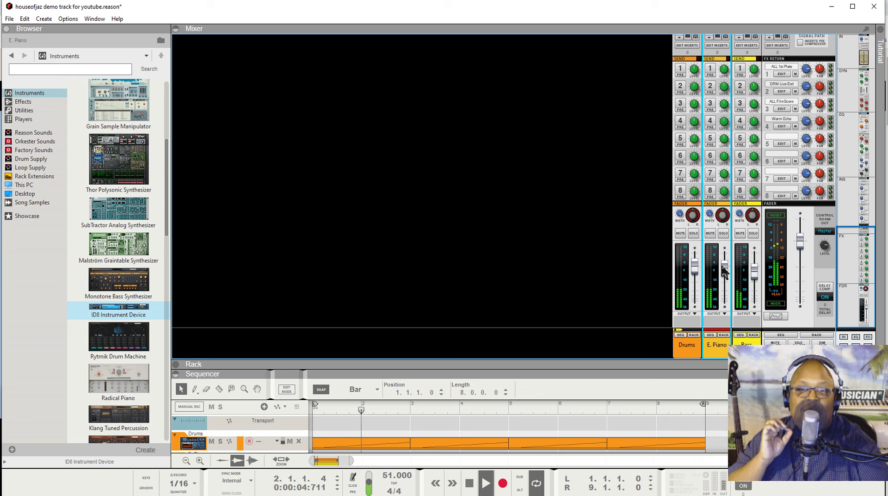
mouse_move(725, 274)
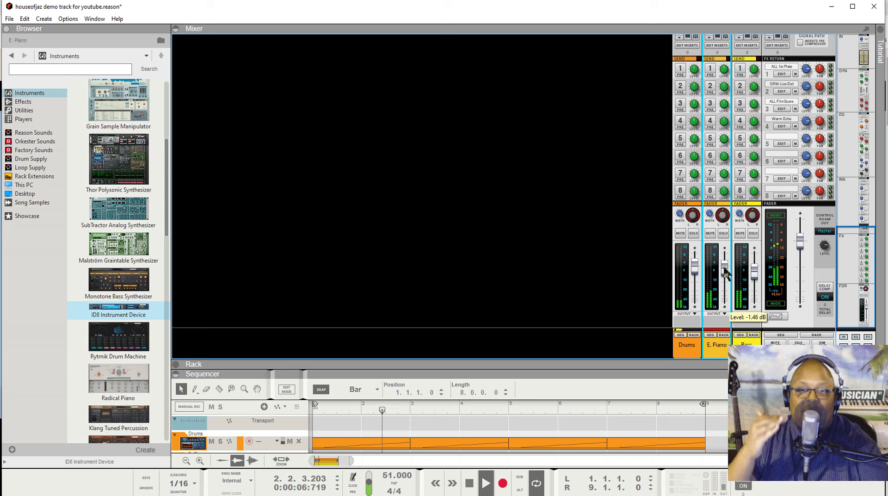
drag(725, 271, 725, 274)
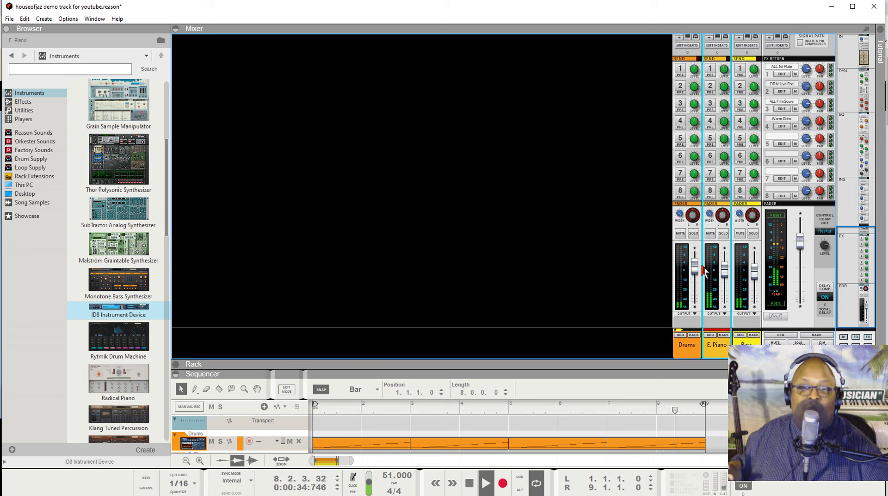
mouse_move(724, 273)
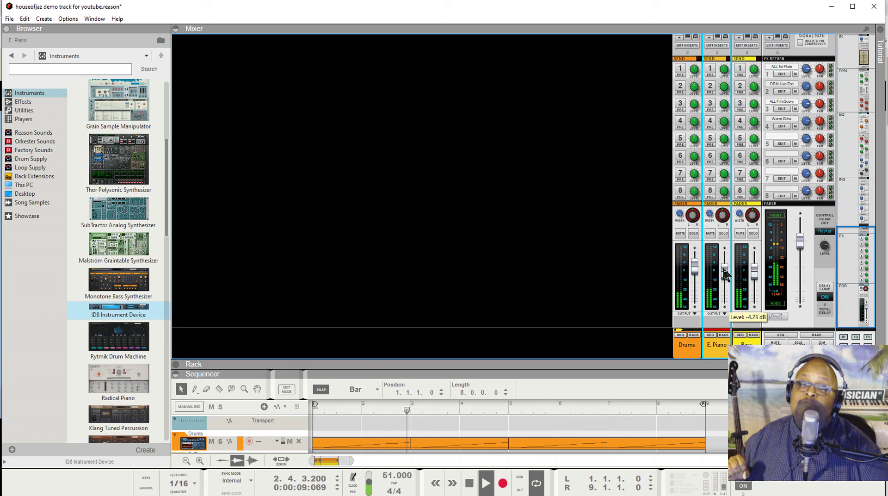
drag(724, 273, 725, 274)
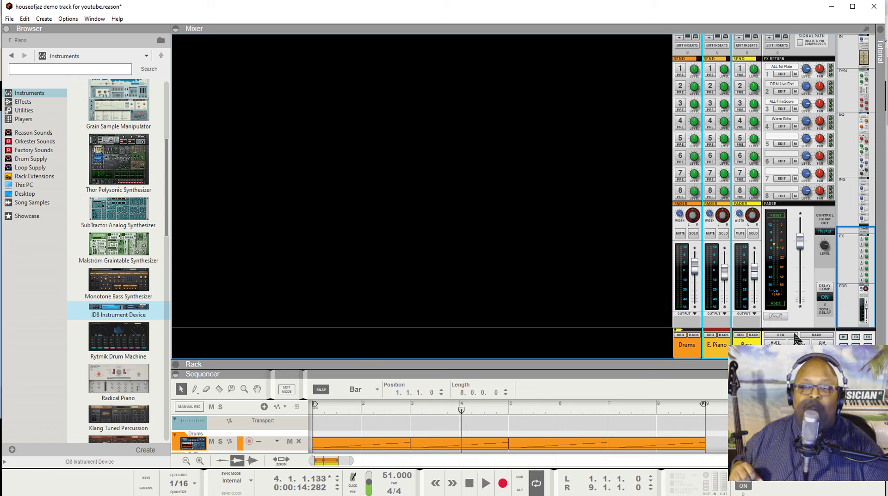
- Turn on the master compressor in the mixer's master section
scroll(776, 252, up, 8)
scroll(789, 258, up, 3)
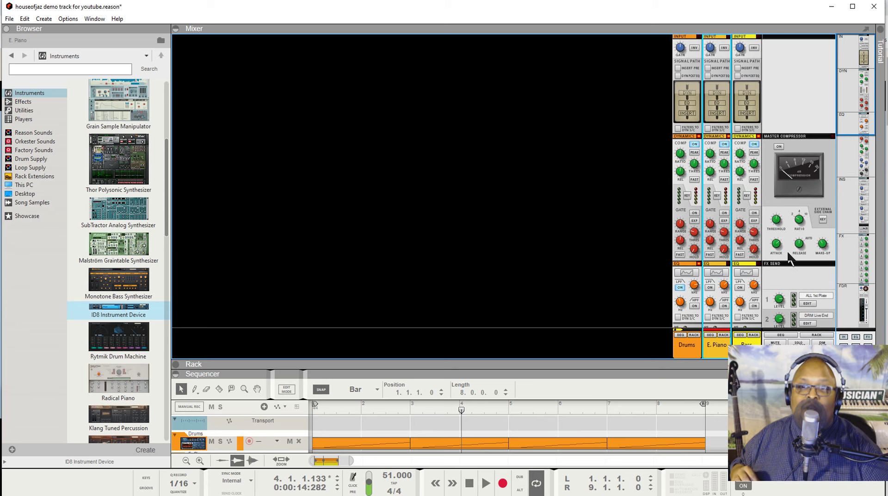
click(779, 147)
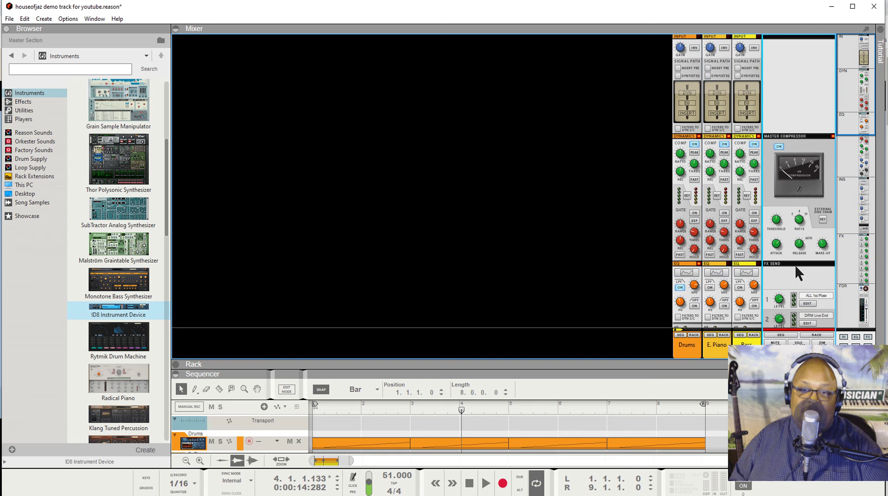
- Play the mix through the master compressor and check the master level meter, pausing and resuming playback
scroll(796, 273, down, 10)
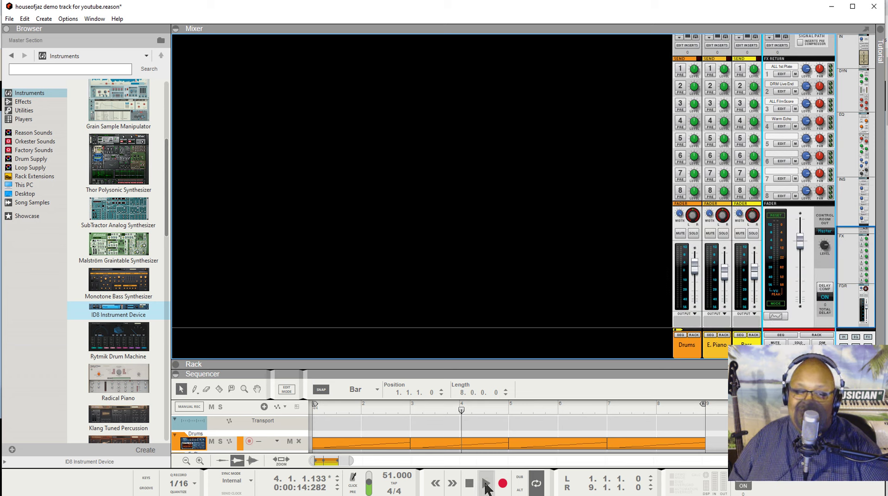
click(487, 481)
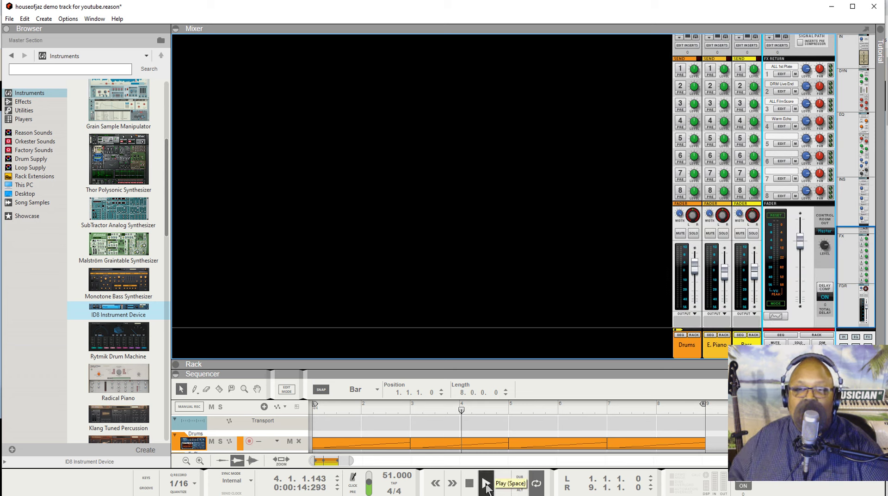
scroll(781, 270, up, 4)
scroll(780, 270, down, 4)
scroll(799, 251, up, 1)
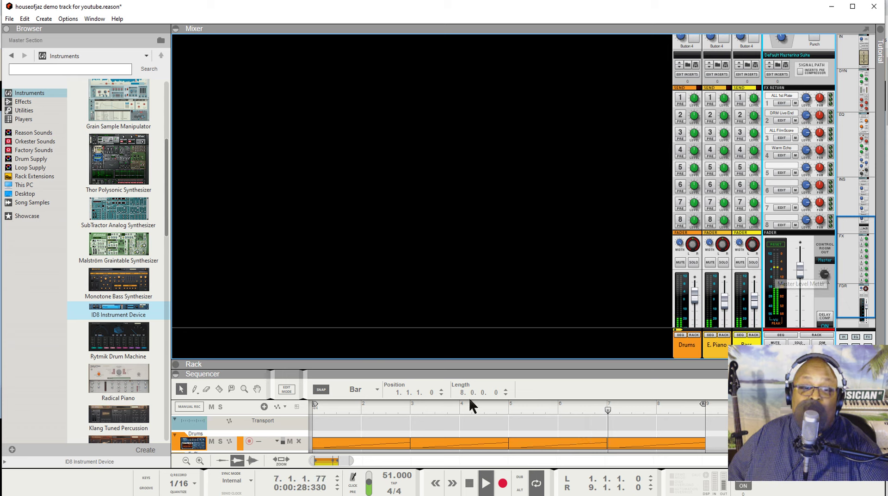
click(481, 487)
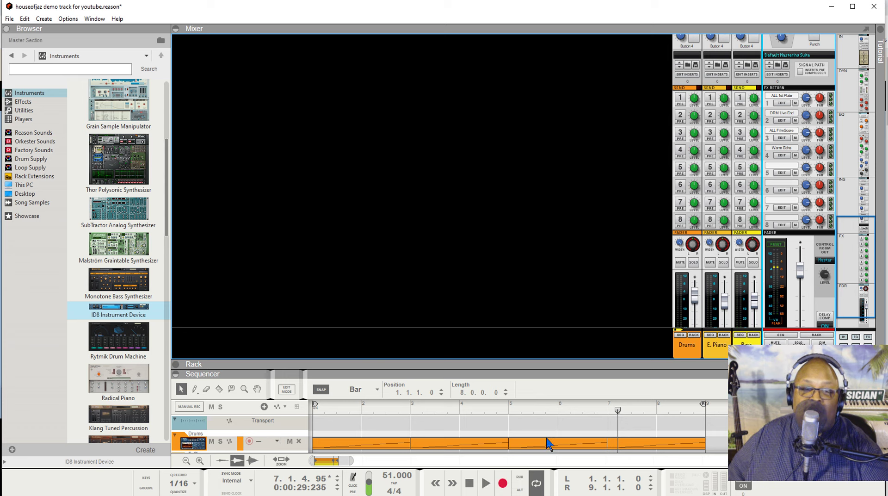
click(485, 483)
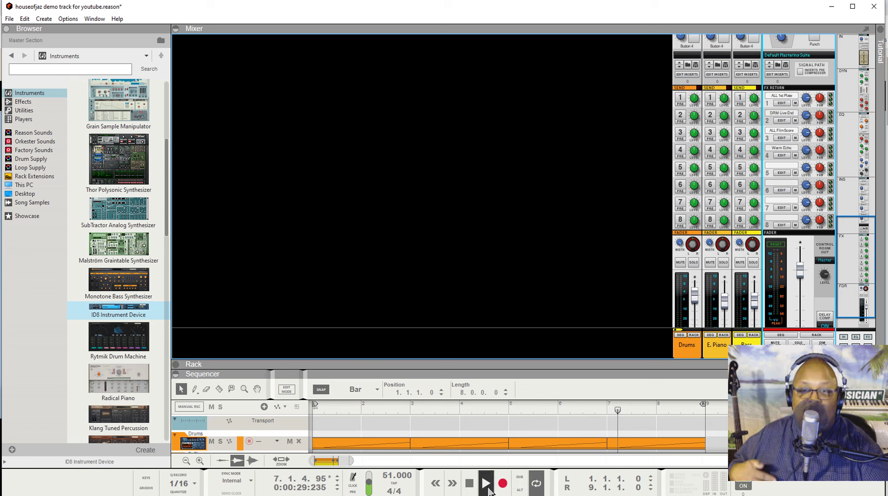
- Set the Drums channel's low-pass filter frequency to about 4.17 kHz and bring the master compressor back into view
scroll(786, 231, up, 5)
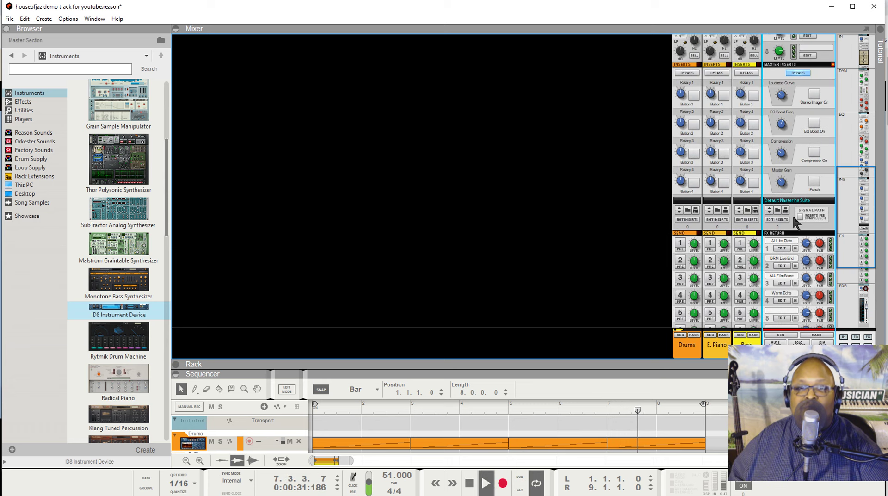
scroll(786, 234, up, 5)
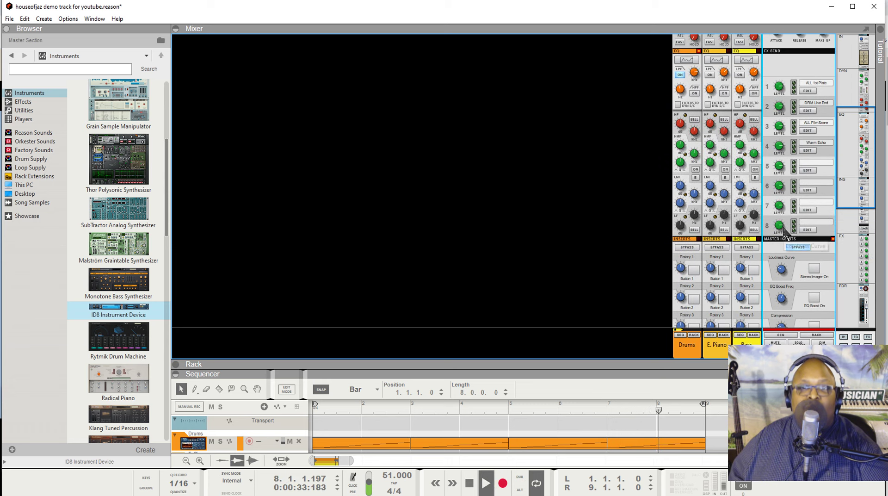
click(693, 79)
mouse_move(694, 78)
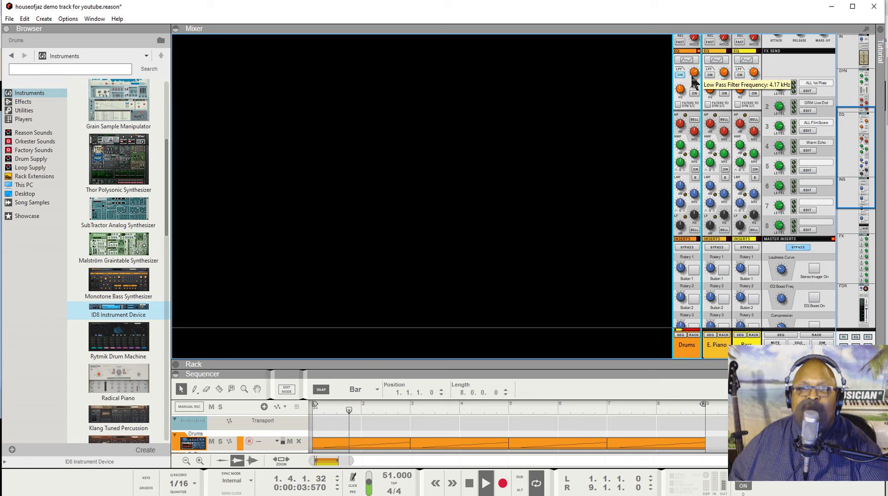
scroll(814, 142, up, 5)
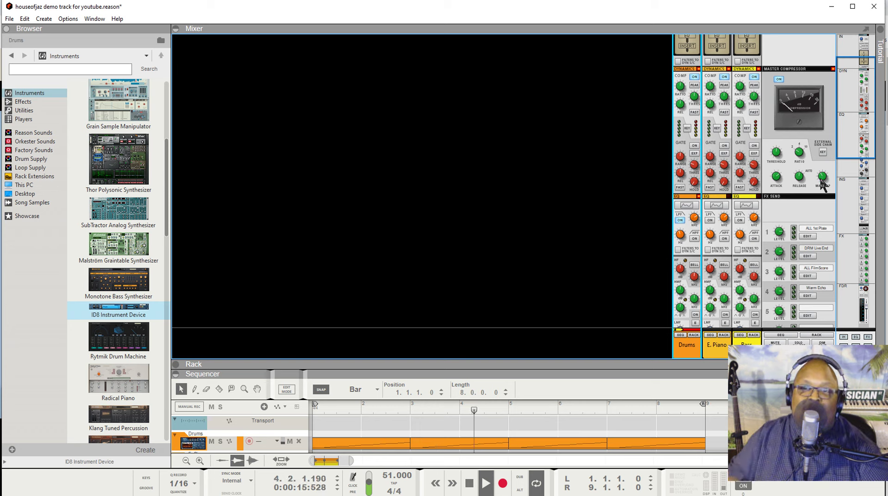
- Compare the master level meter with the master compressor during playback and stop playback
scroll(813, 202, down, 8)
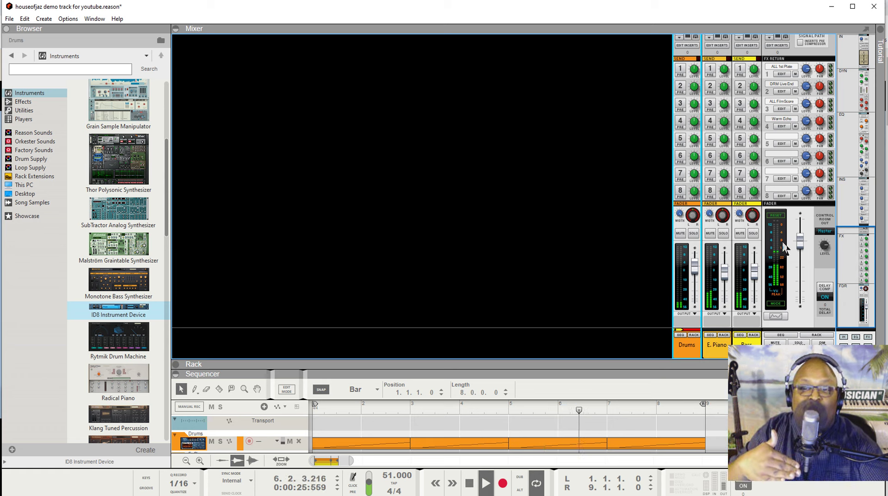
scroll(786, 240, up, 10)
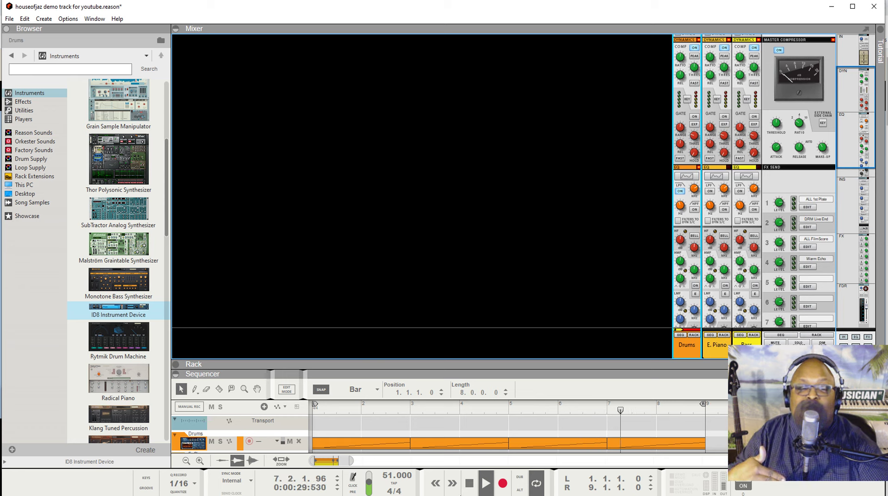
key(space)
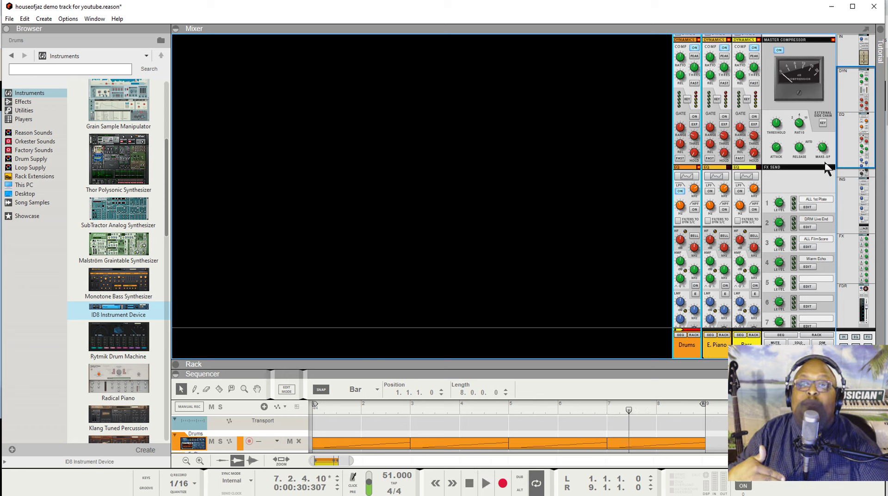
- Resume playback and raise the master compressor's make-up gain slightly
mouse_move(822, 148)
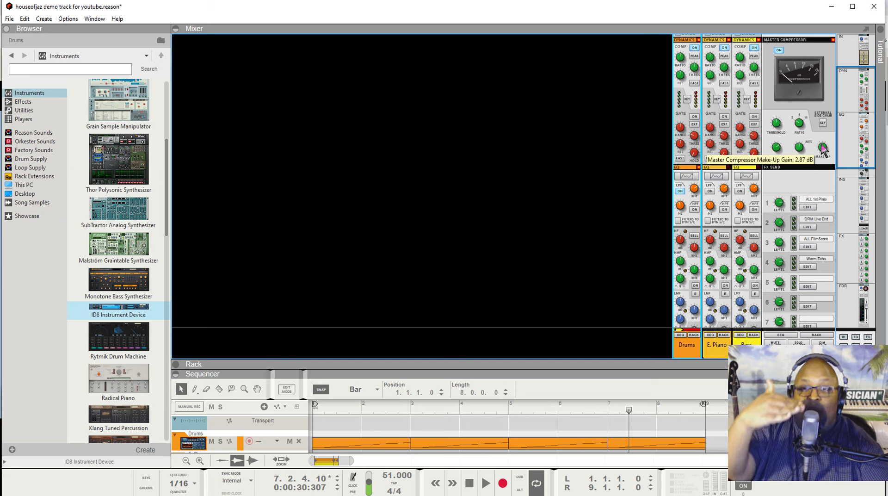
click(485, 484)
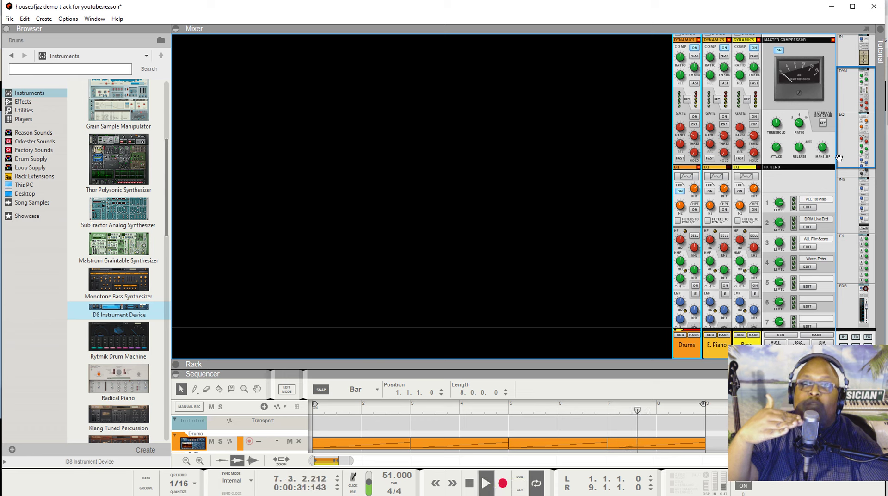
click(822, 148)
drag(822, 152, 813, 144)
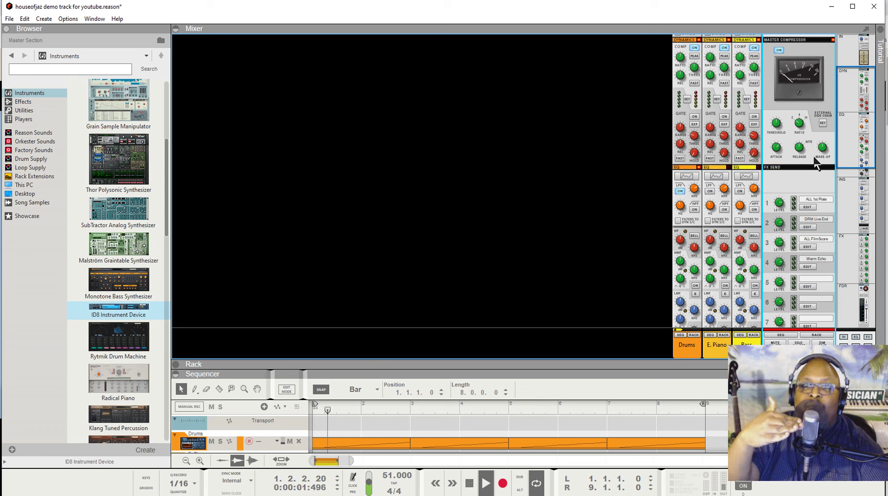
- Check the master level meter during playback, lower the Drums channel's fader slightly and stop playback
scroll(813, 153, down, 10)
scroll(812, 241, down, 2)
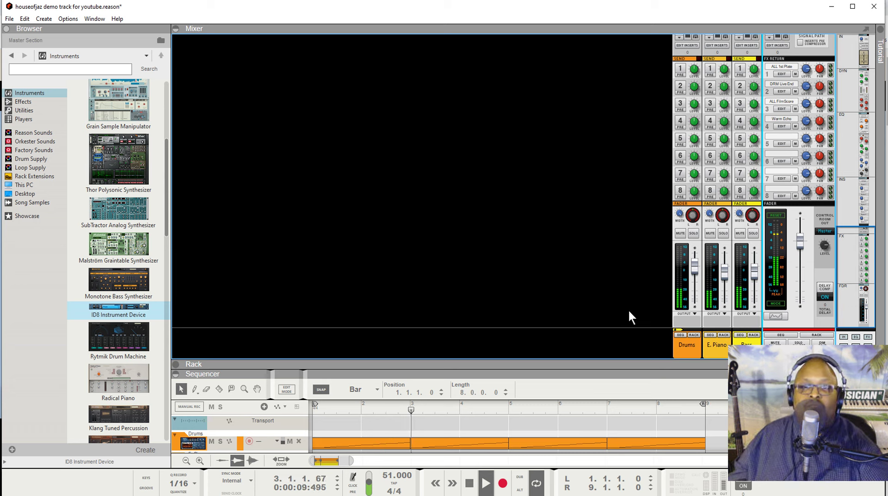
click(694, 273)
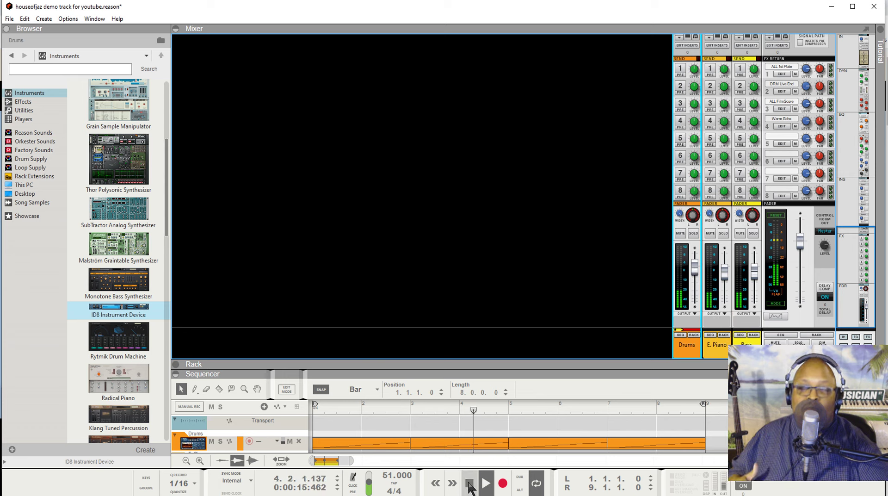
click(470, 485)
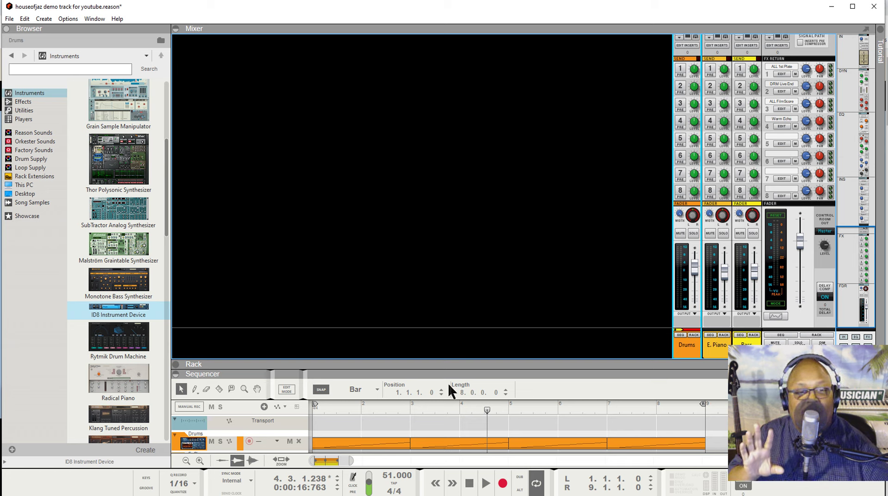
- Enlarge the sequencer area and duplicate all Drums, E. Piano and Bass clips four times in succession, filling the song up to bar 41
drag(464, 364, 436, 130)
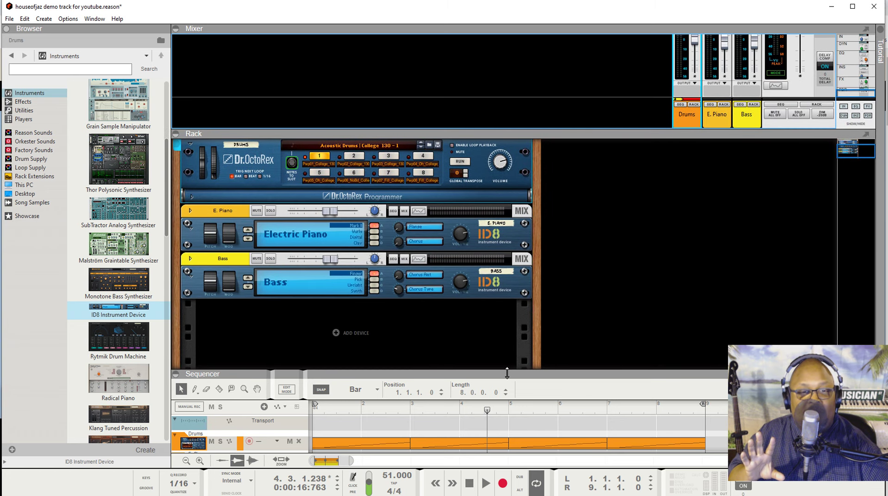
drag(507, 372, 488, 111)
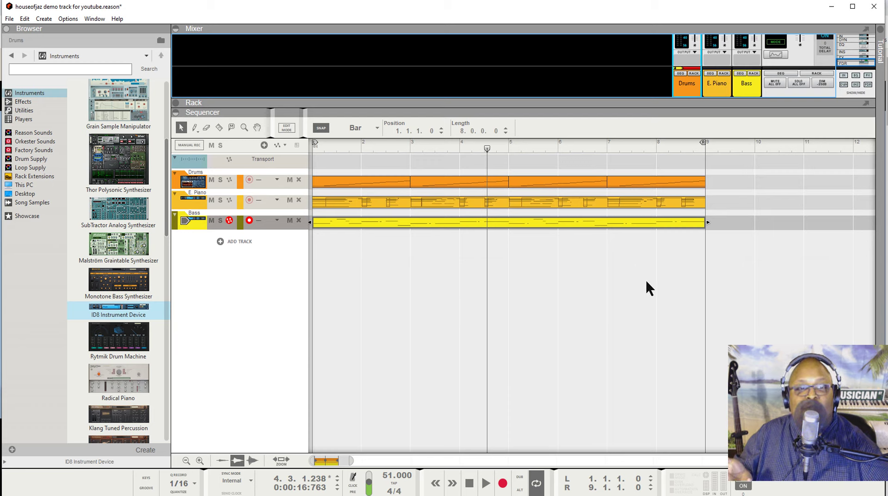
drag(753, 229, 322, 178)
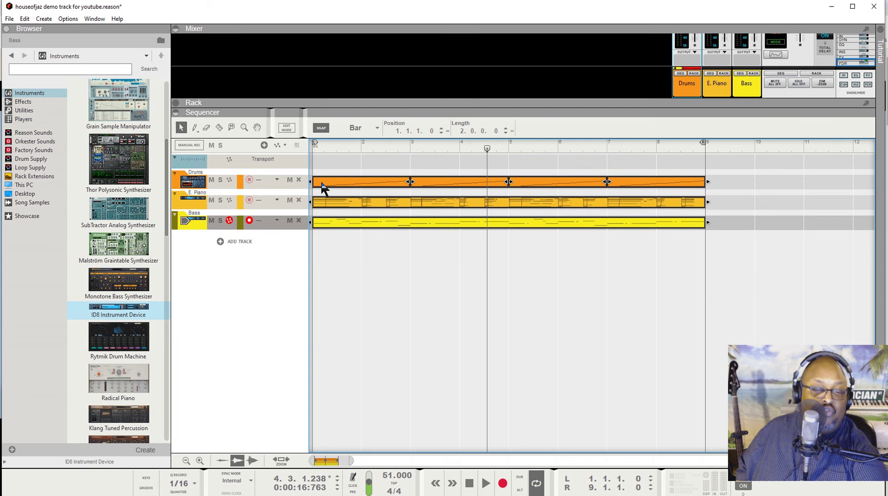
key(ctrl+d)
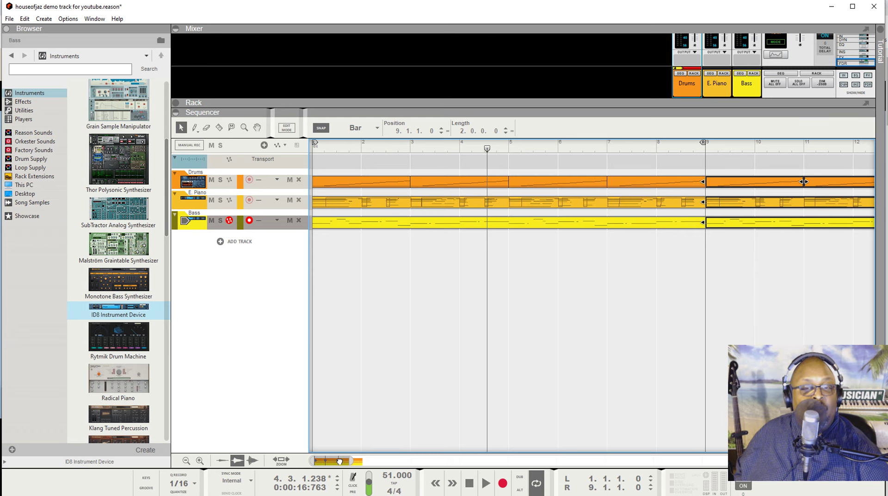
drag(342, 460, 361, 475)
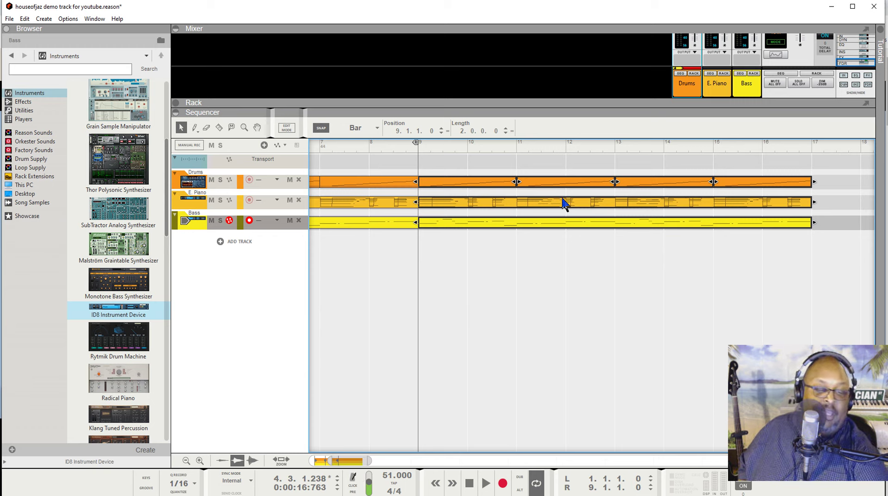
key(ctrl+d)
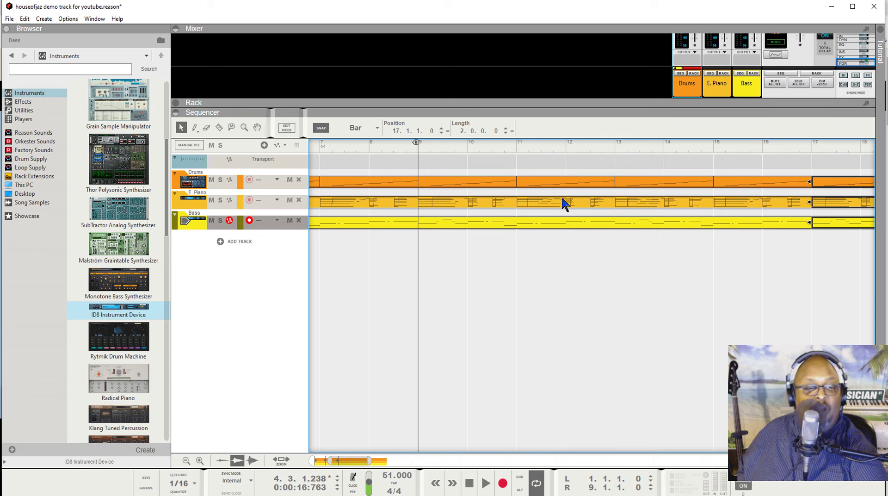
key(ctrl+d)
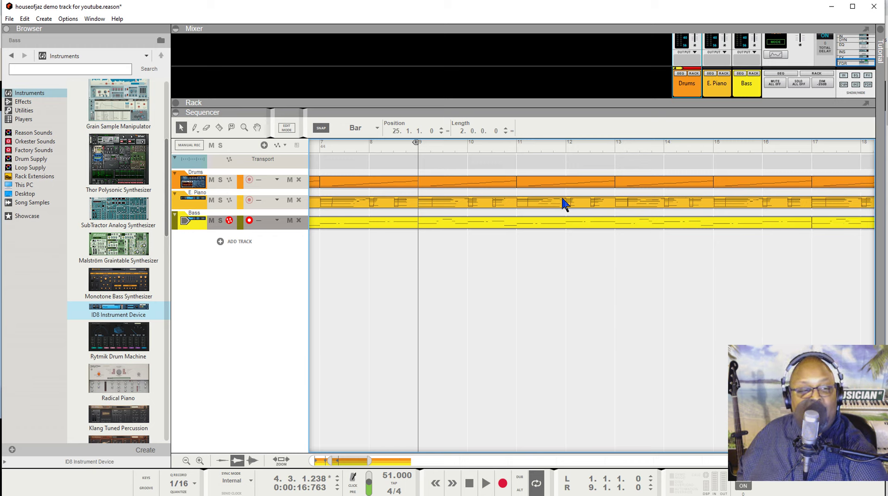
key(ctrl+d)
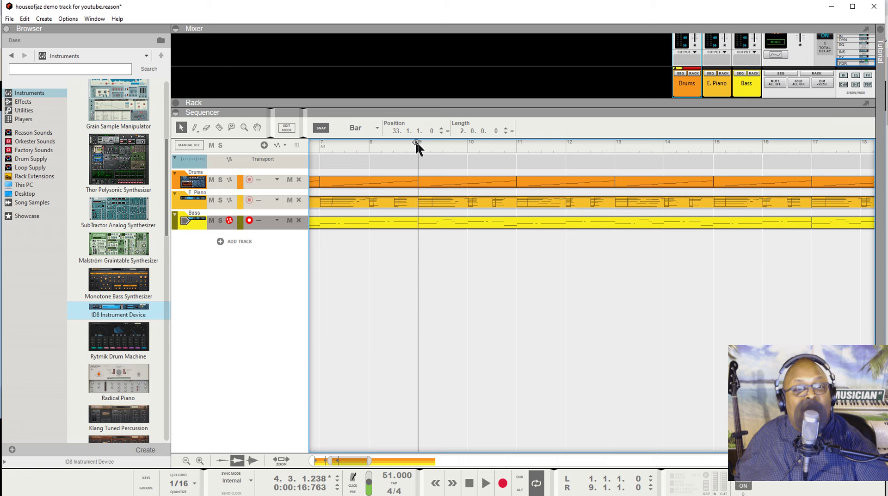
- Move the right loop locator to bar 41 and place the song position at bar 41
drag(416, 143, 874, 174)
drag(809, 181, 768, 176)
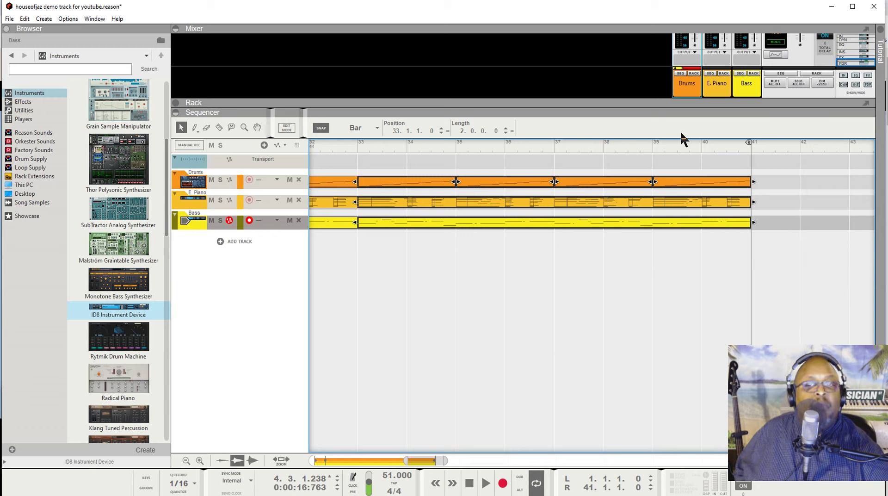
click(656, 147)
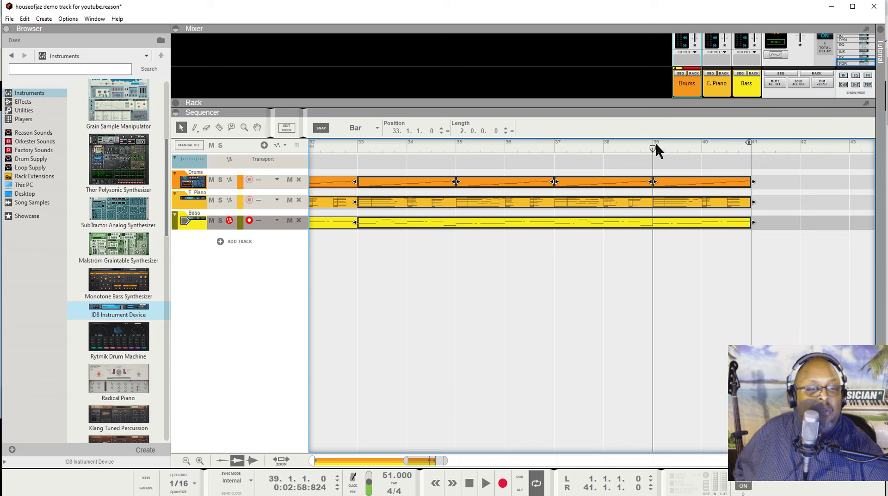
click(701, 148)
click(728, 150)
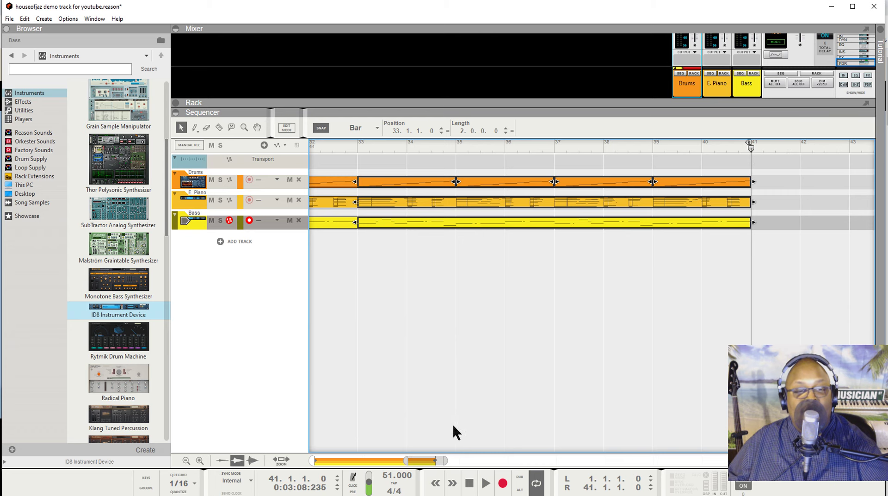
- Save the extended song under its existing file name
drag(412, 460, 331, 460)
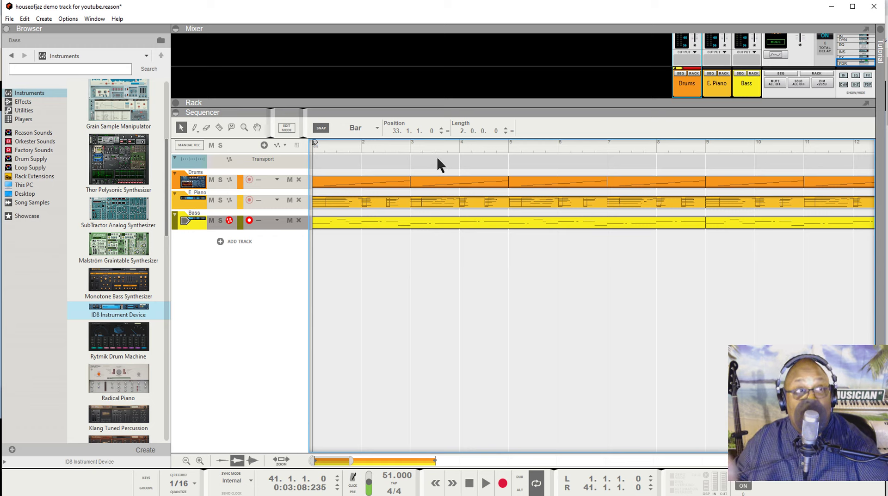
click(10, 18)
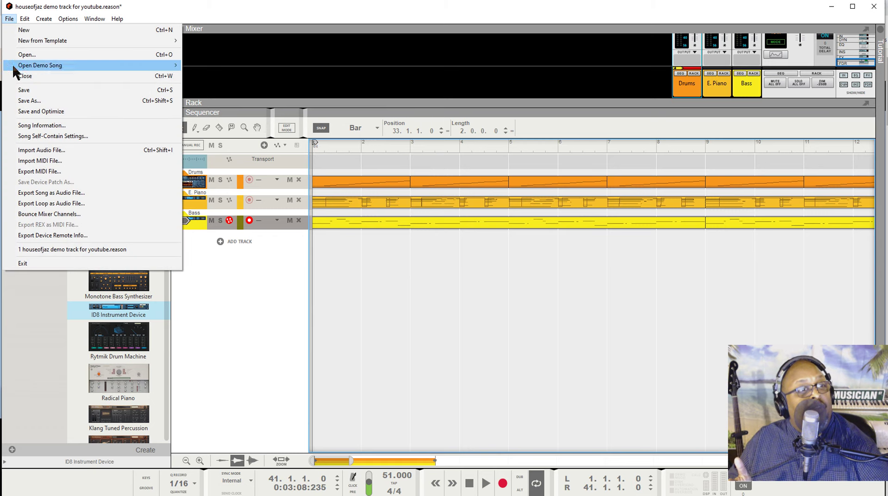
click(23, 90)
- Export the loop as an MP3 file named "houseofjaz demo track for youtube" to the Desktop
click(10, 18)
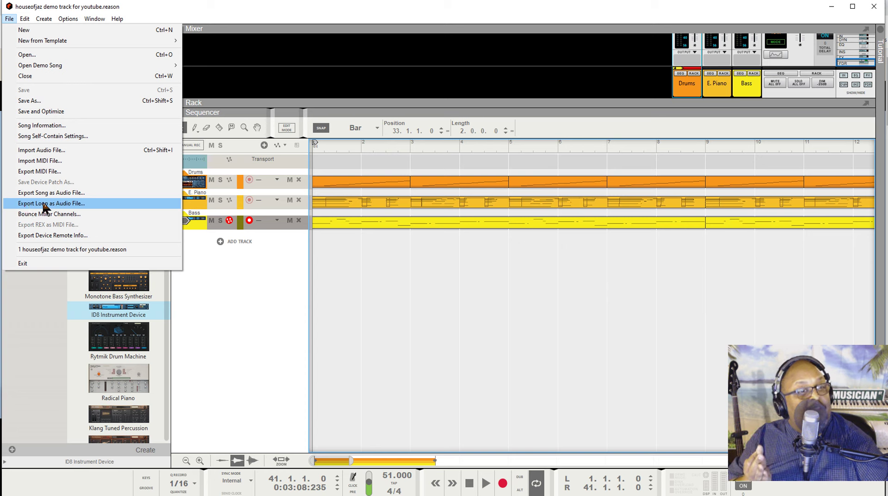
click(44, 205)
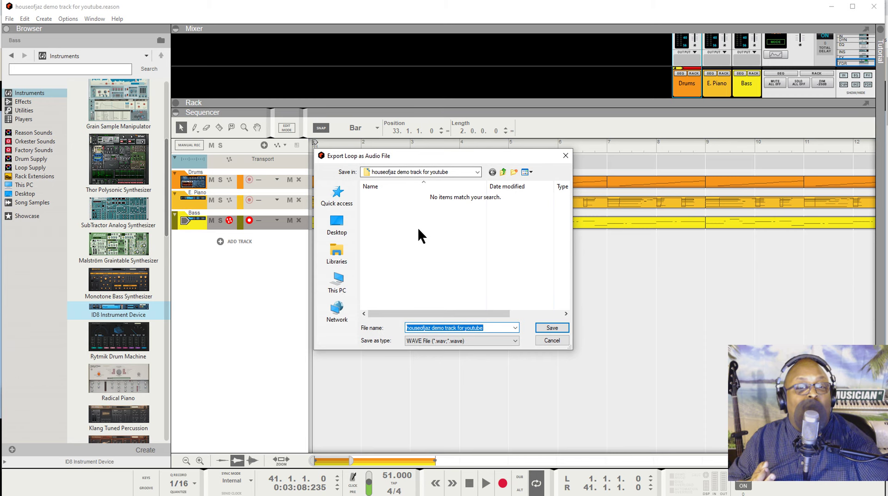
click(514, 341)
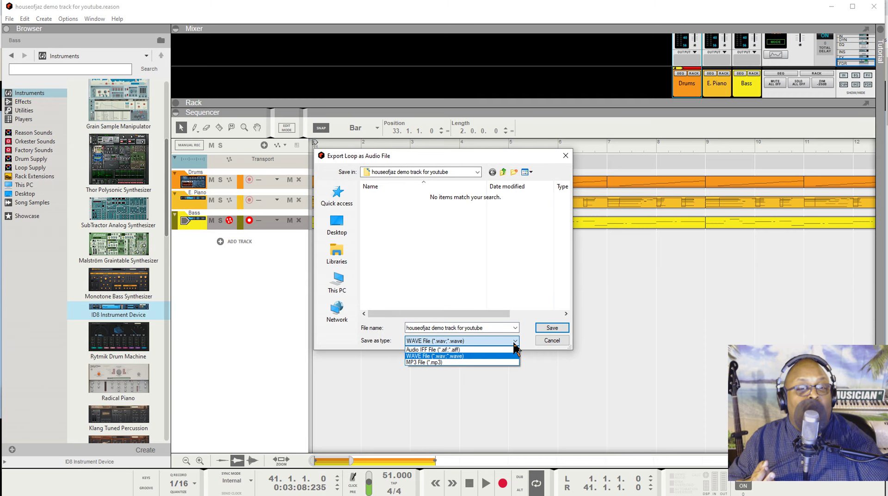
click(482, 362)
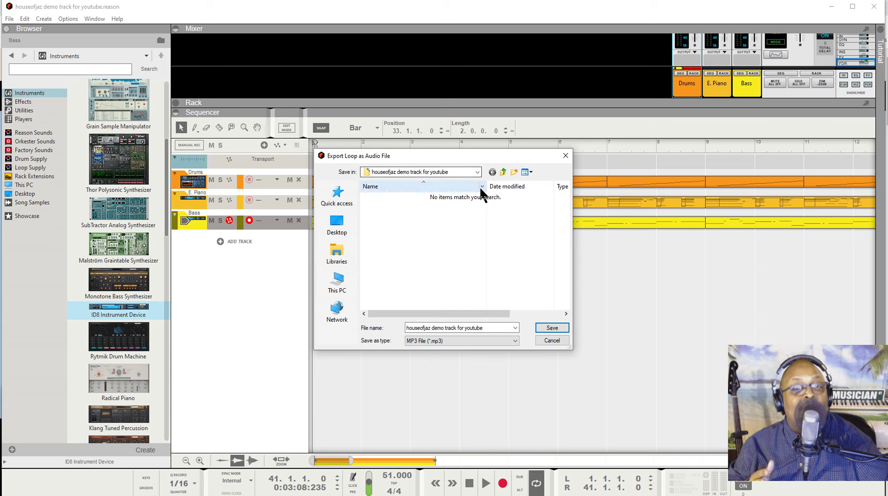
click(477, 172)
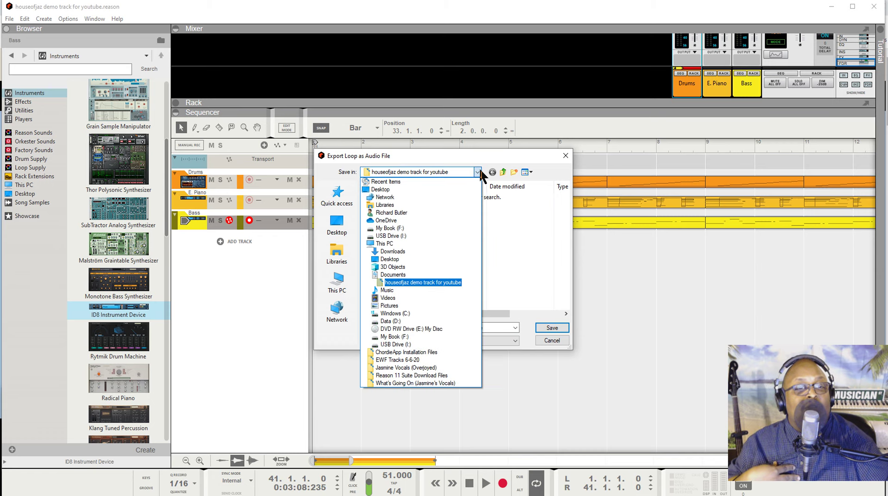
click(524, 154)
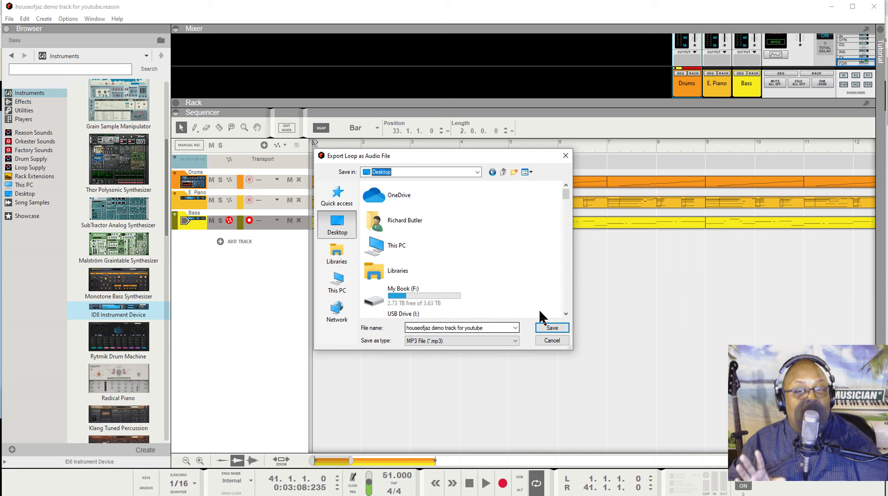
click(549, 328)
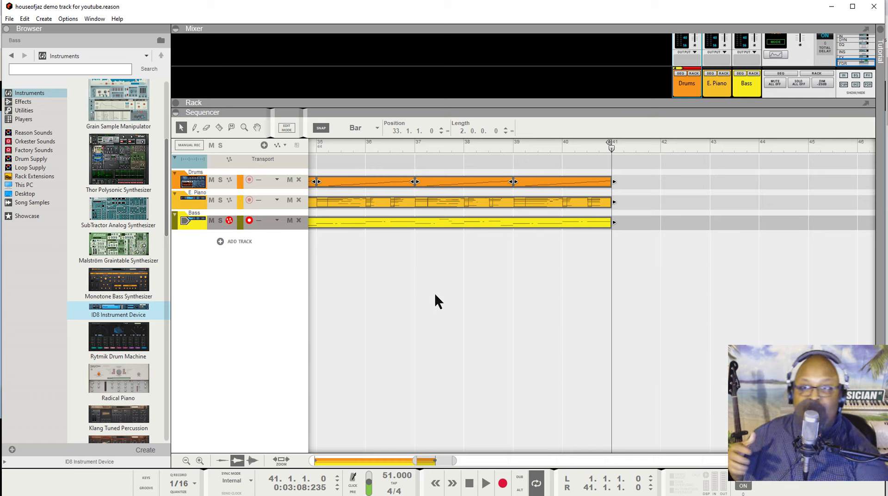
- Close Reason and clear the browser, Notepad and Chordie PianoRoll windows off the desktop
click(874, 6)
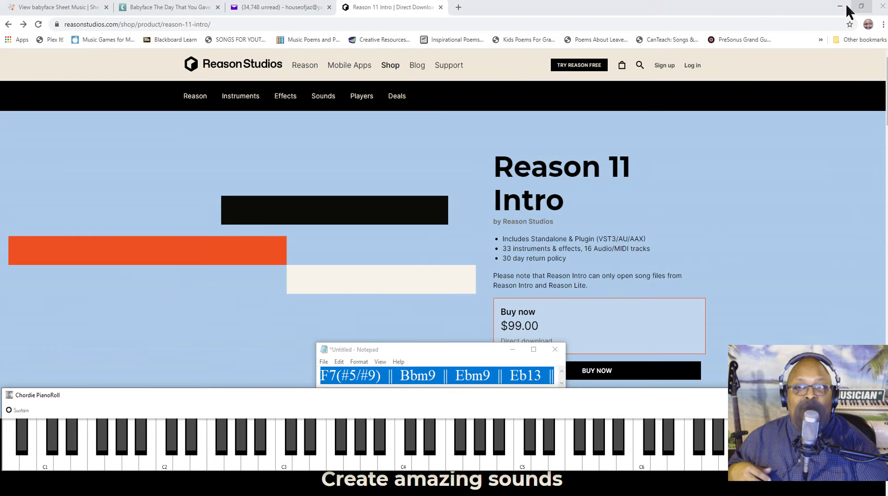
click(838, 6)
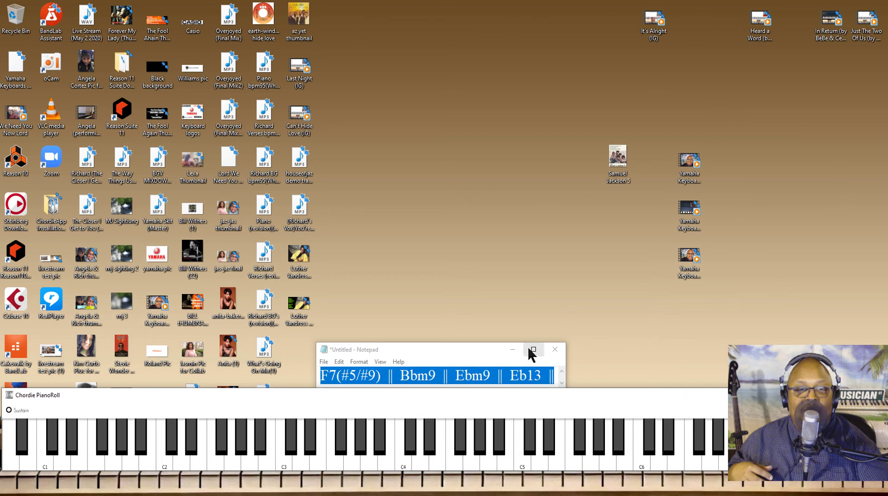
click(512, 349)
click(829, 395)
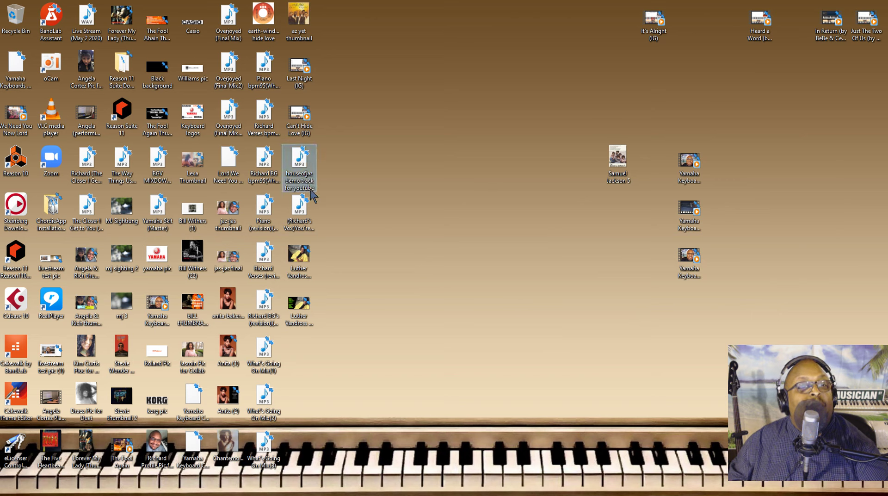
- Play the exported "houseofjaz demo track for youtube" MP3 from the desktop and close the media player
click(294, 185)
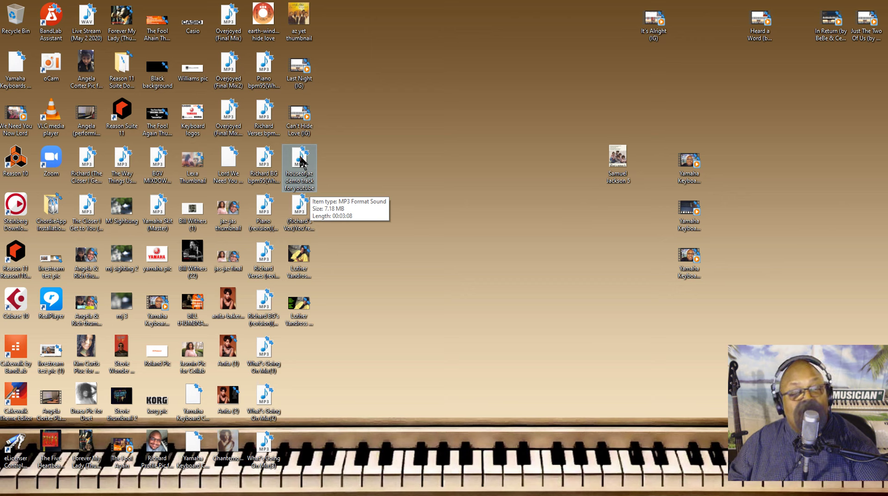
double_click(300, 162)
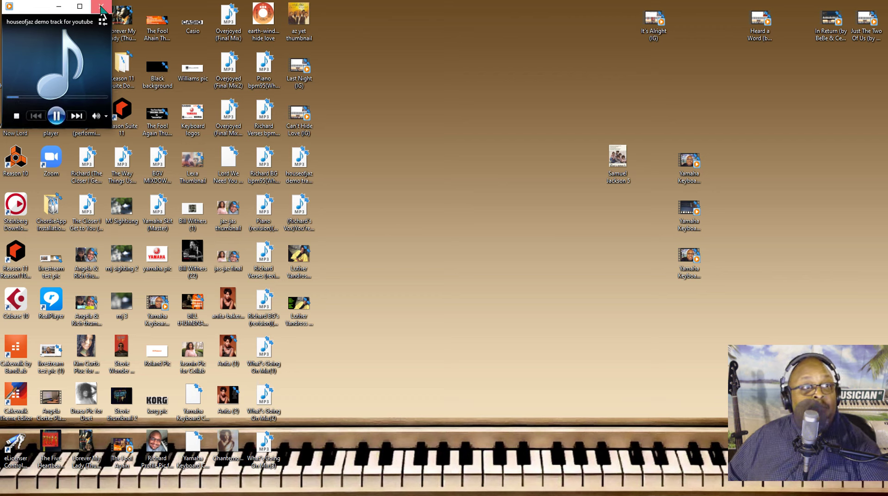
click(101, 6)
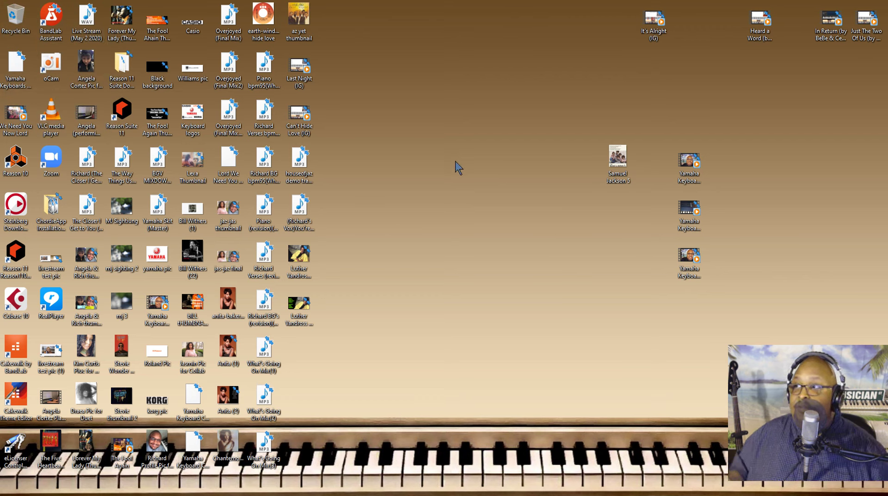